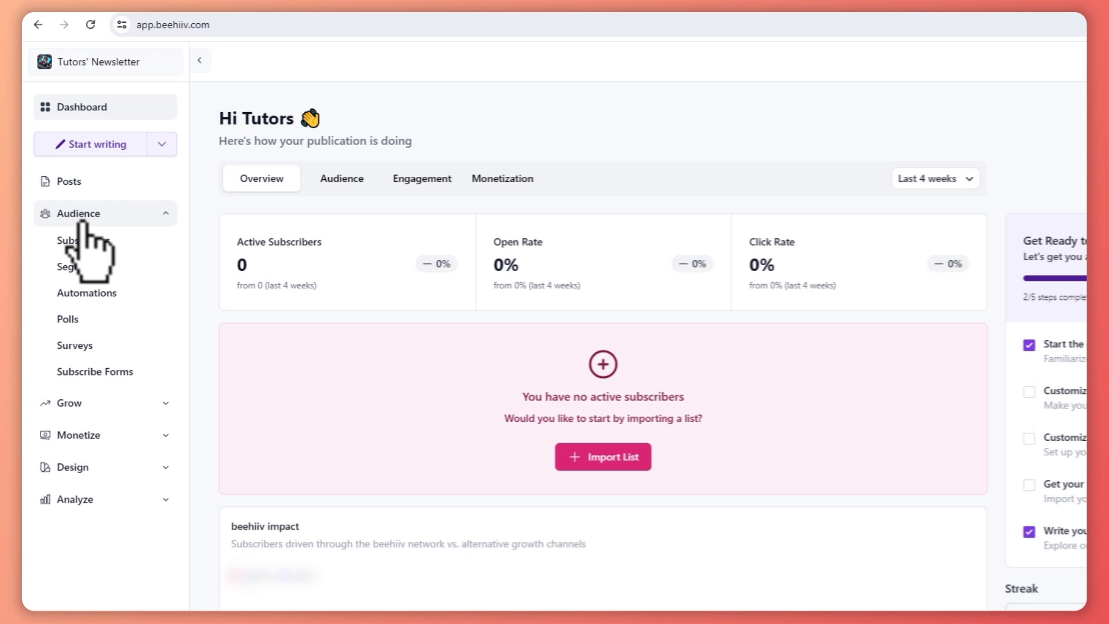
Step: Create and save a new automation named "WELCOME EVERYONE" with the description "WELCOME TO MY NEWSLETTER"
click(85, 293)
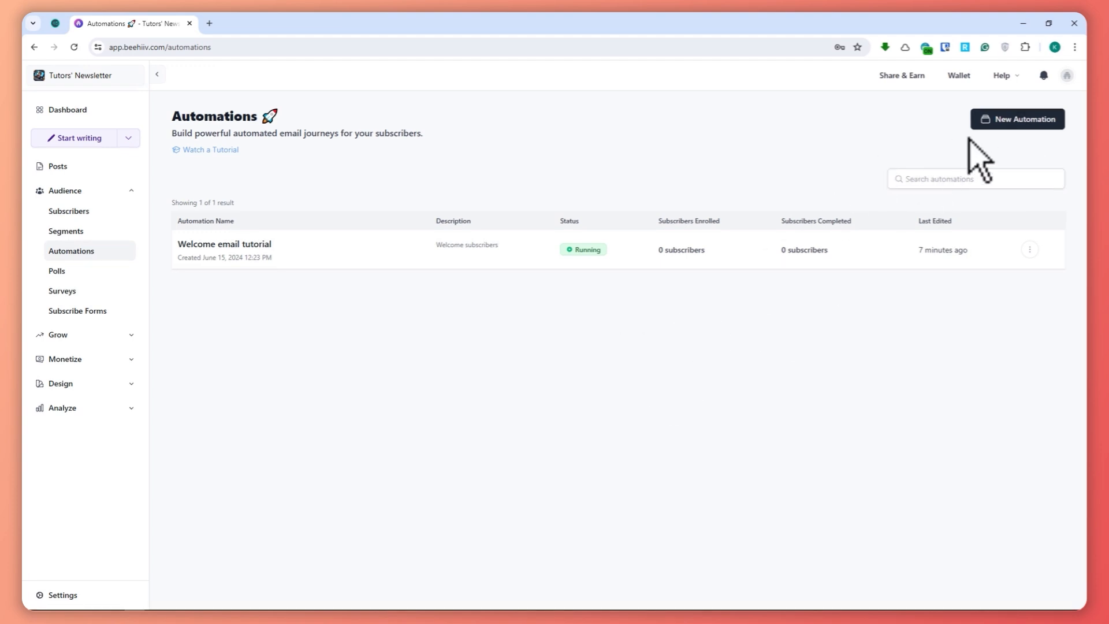
click(1008, 120)
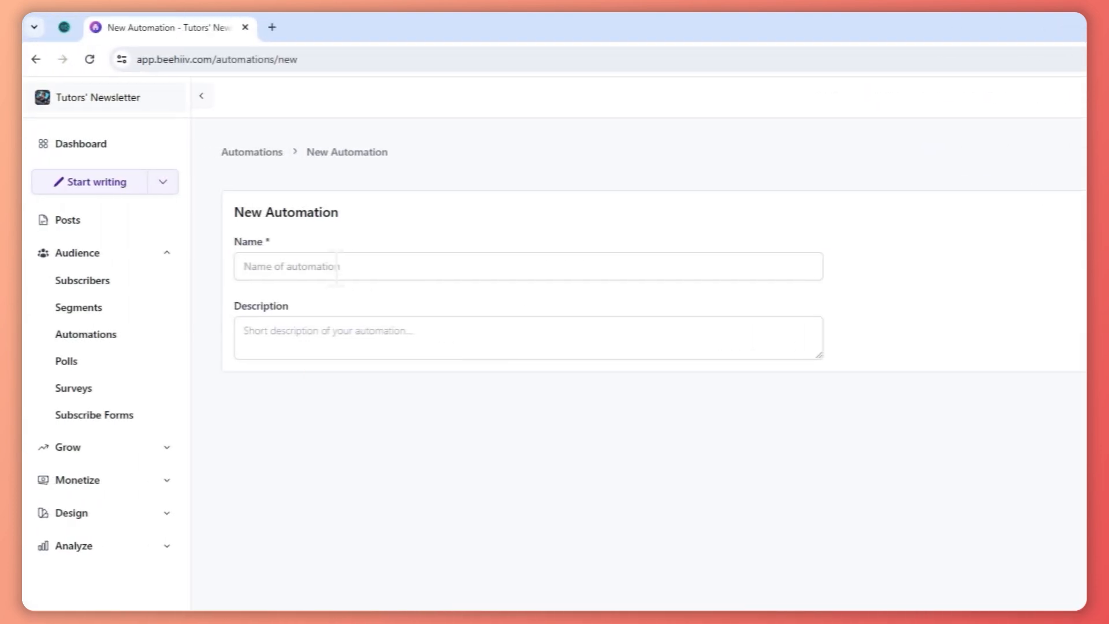
click(259, 201)
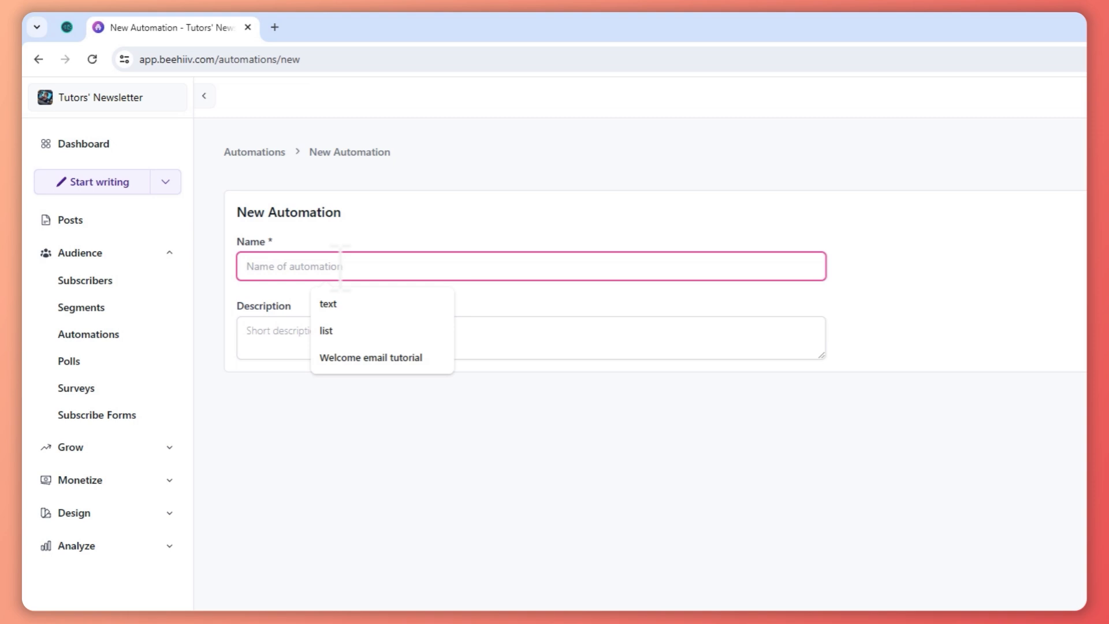
text(WELCO)
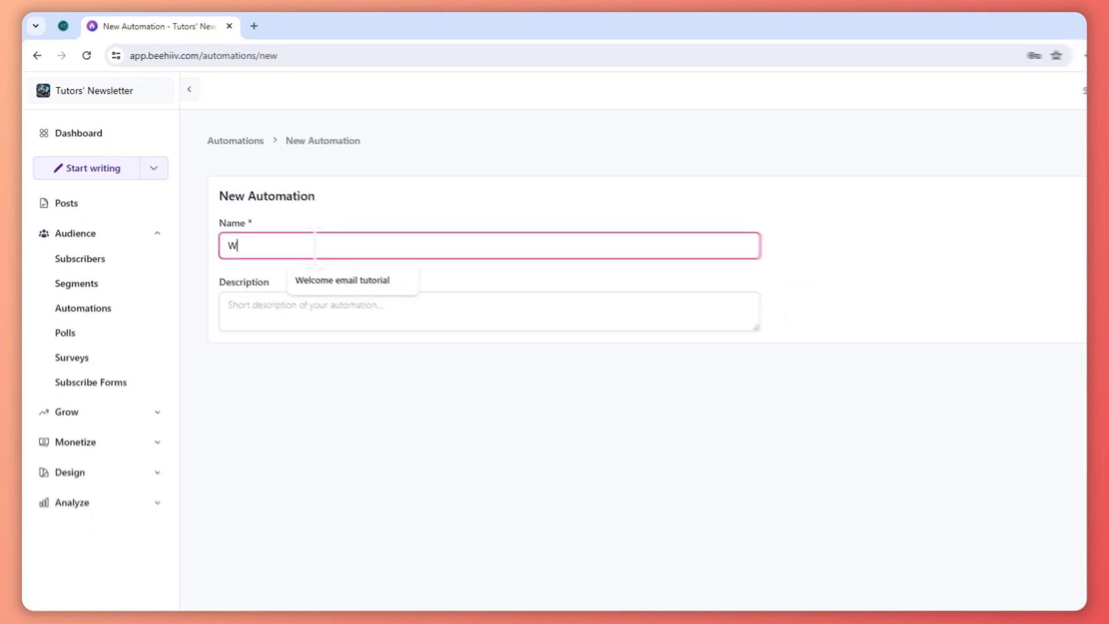
text(ME EVERYONE)
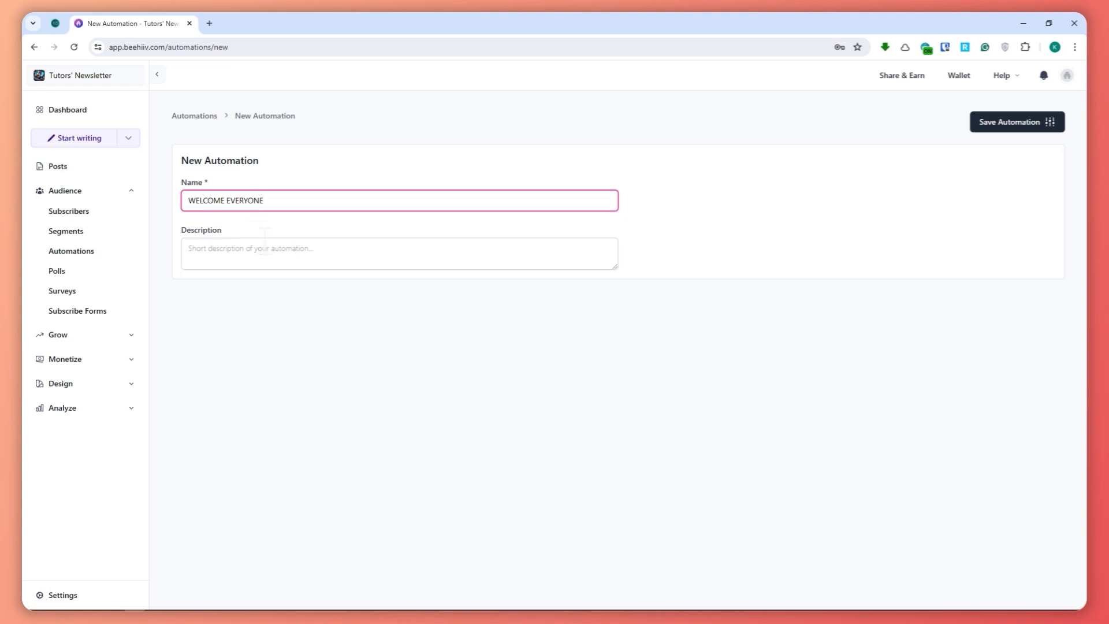
click(266, 245)
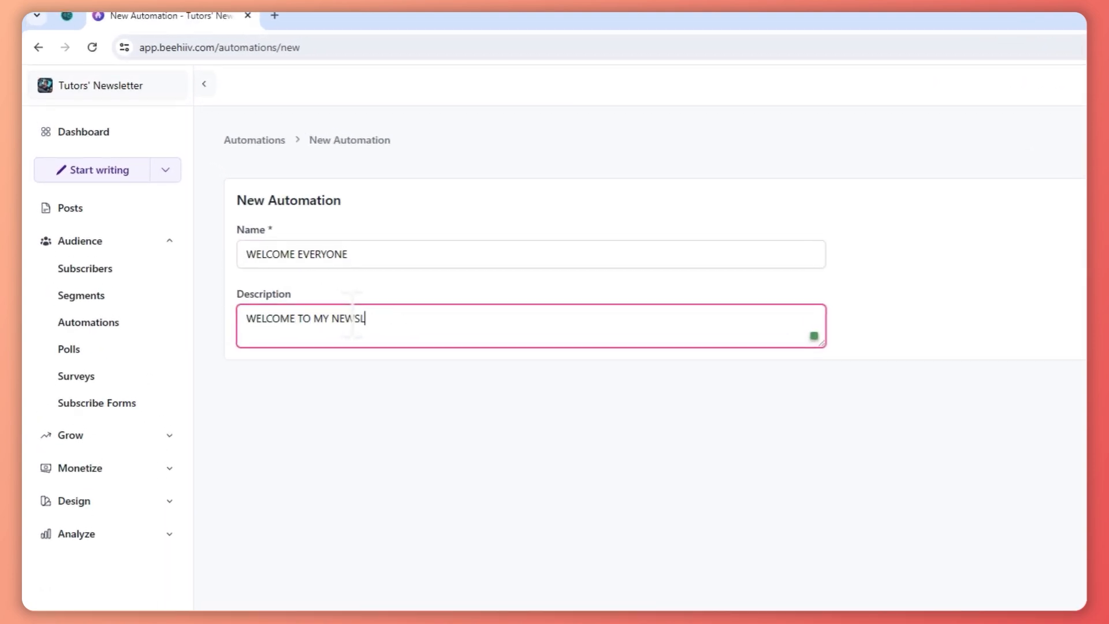
text(WELCOME TO MY NEWSLETTER)
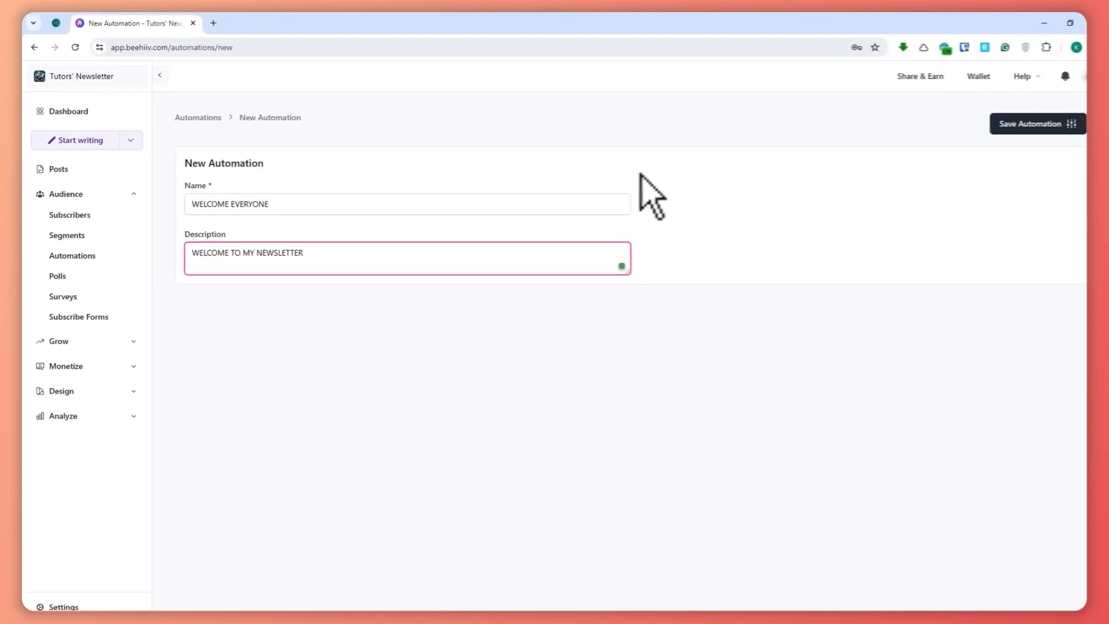
click(1002, 129)
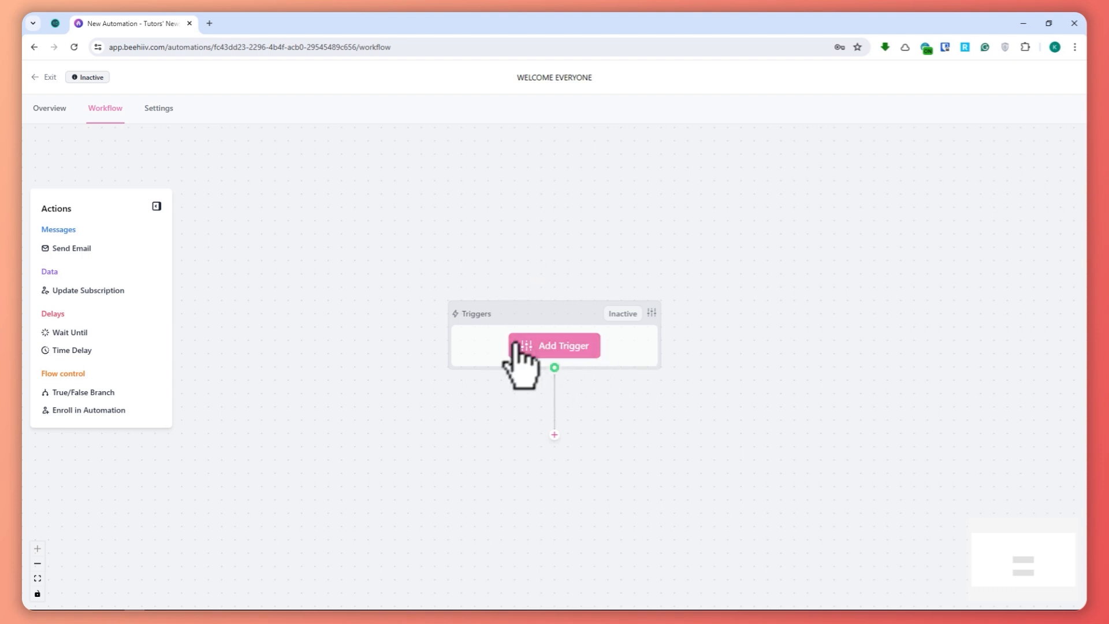
Step: Add a Signed Up trigger to the automation workflow, activate it and save the trigger
click(549, 345)
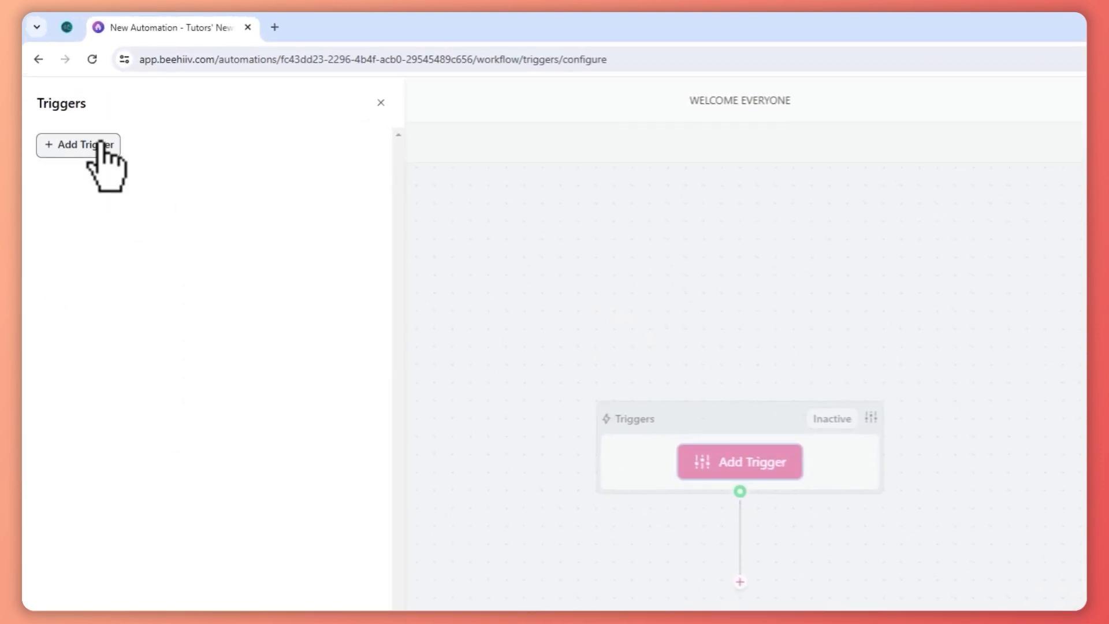
click(102, 144)
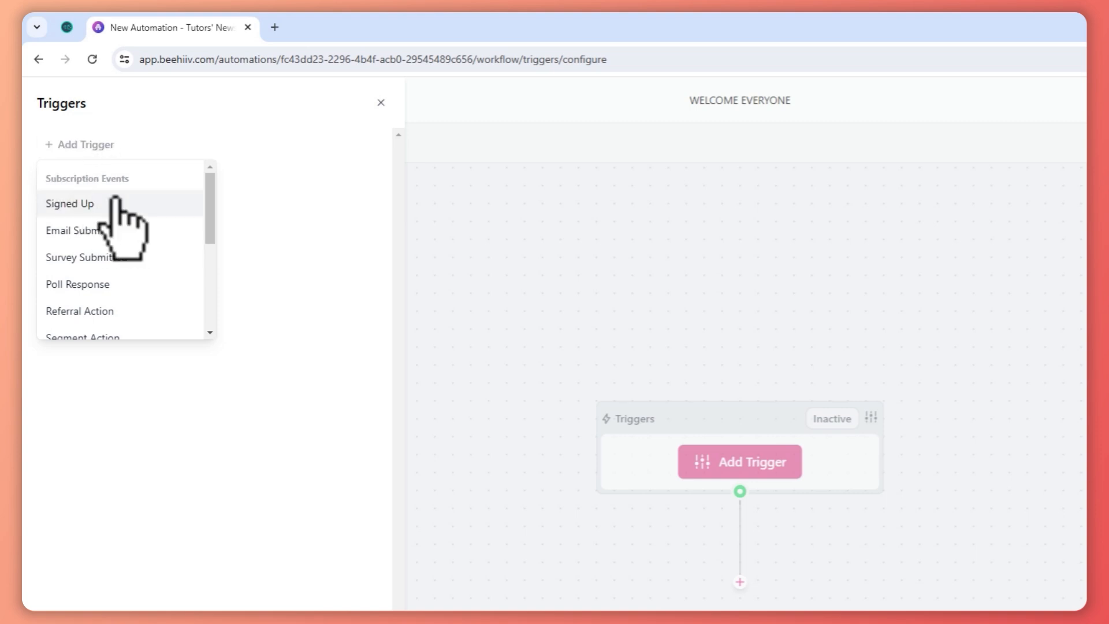
click(71, 206)
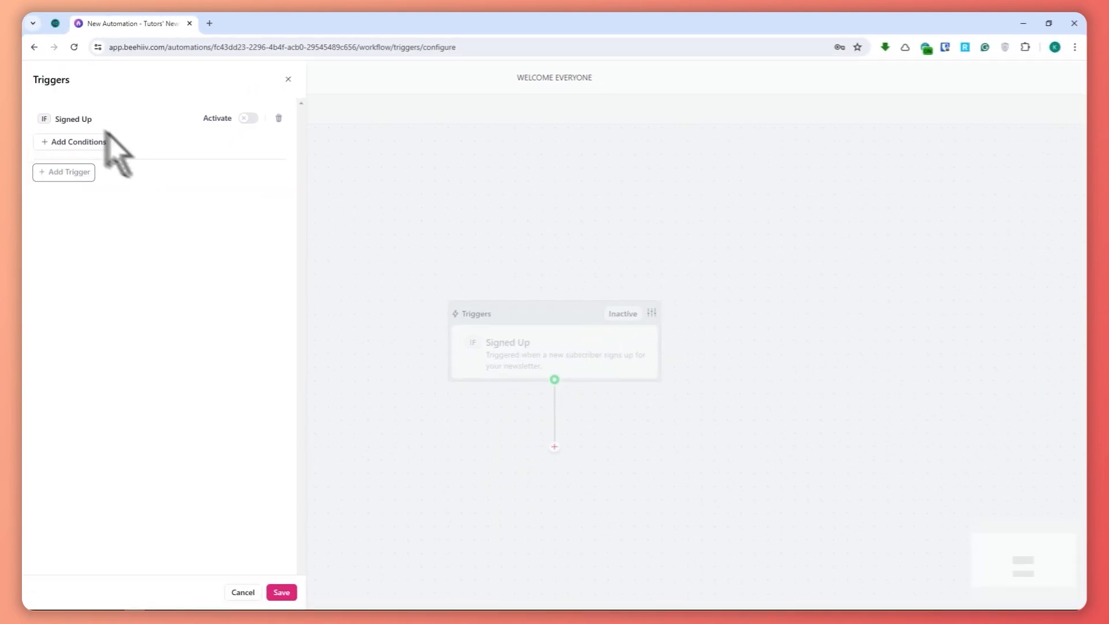
click(248, 118)
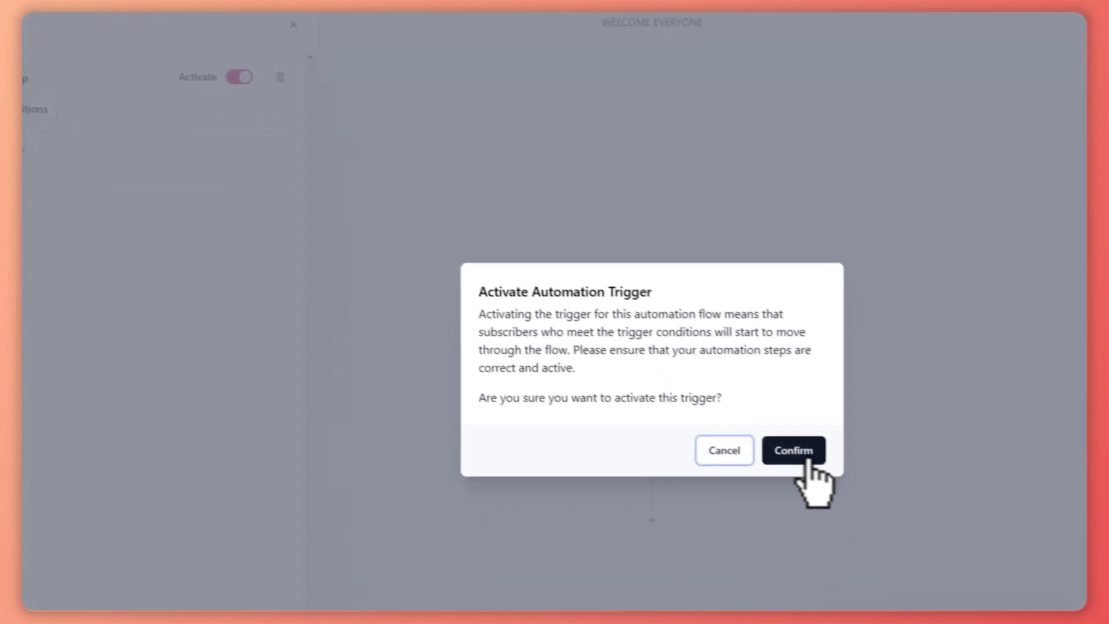
click(804, 451)
scroll(632, 335, down, 2)
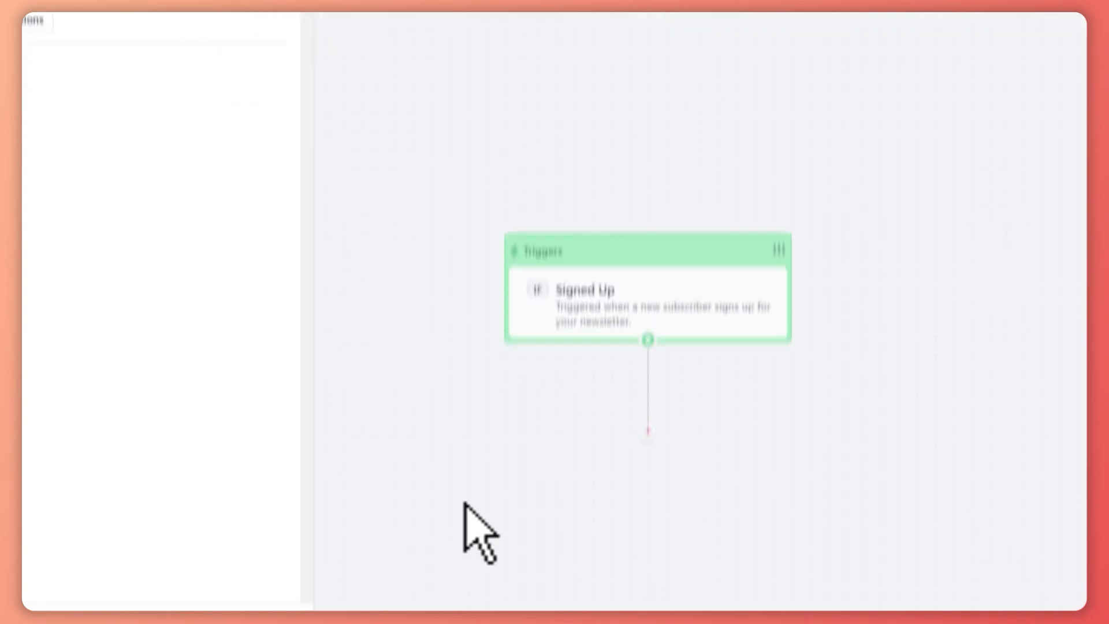
click(291, 586)
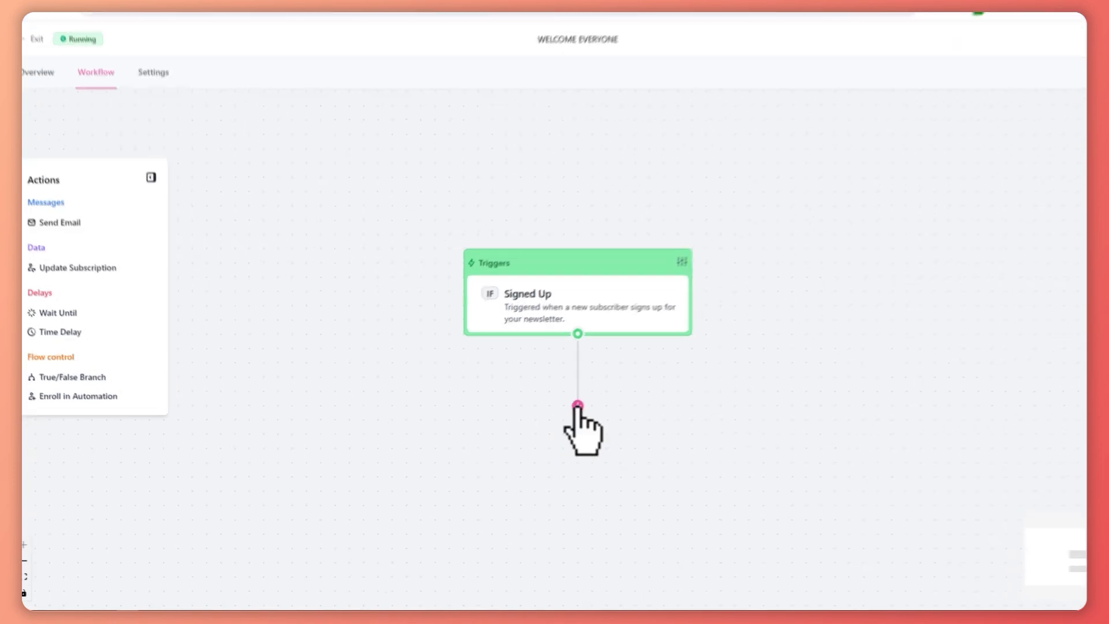
Step: Add a Send Email action below the Signed Up trigger and start creating a new email for it
click(664, 352)
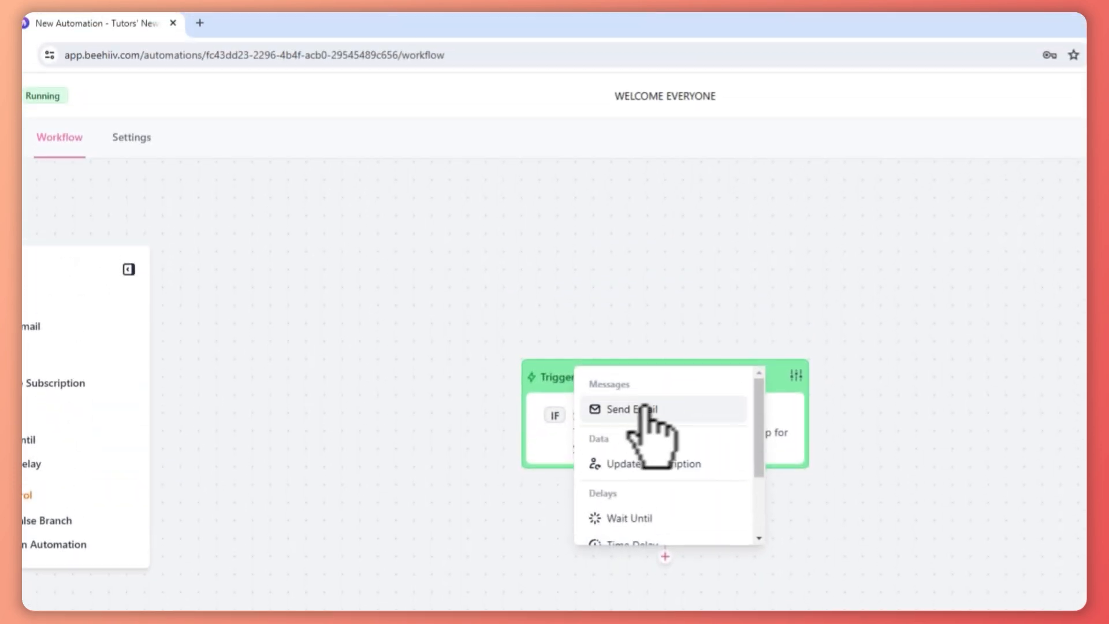
click(644, 408)
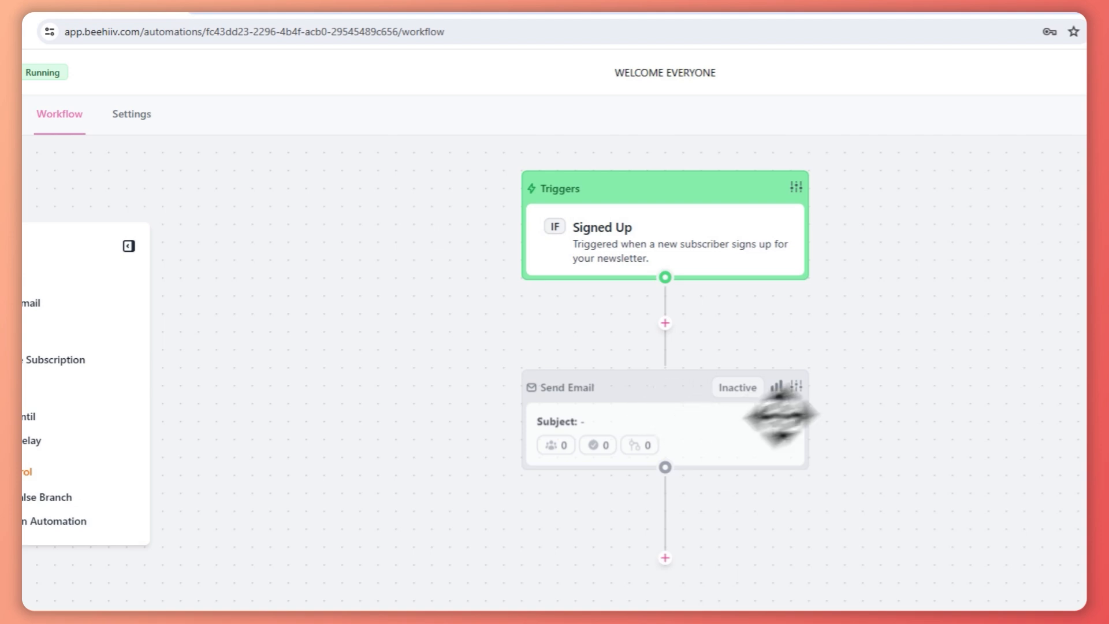
click(797, 385)
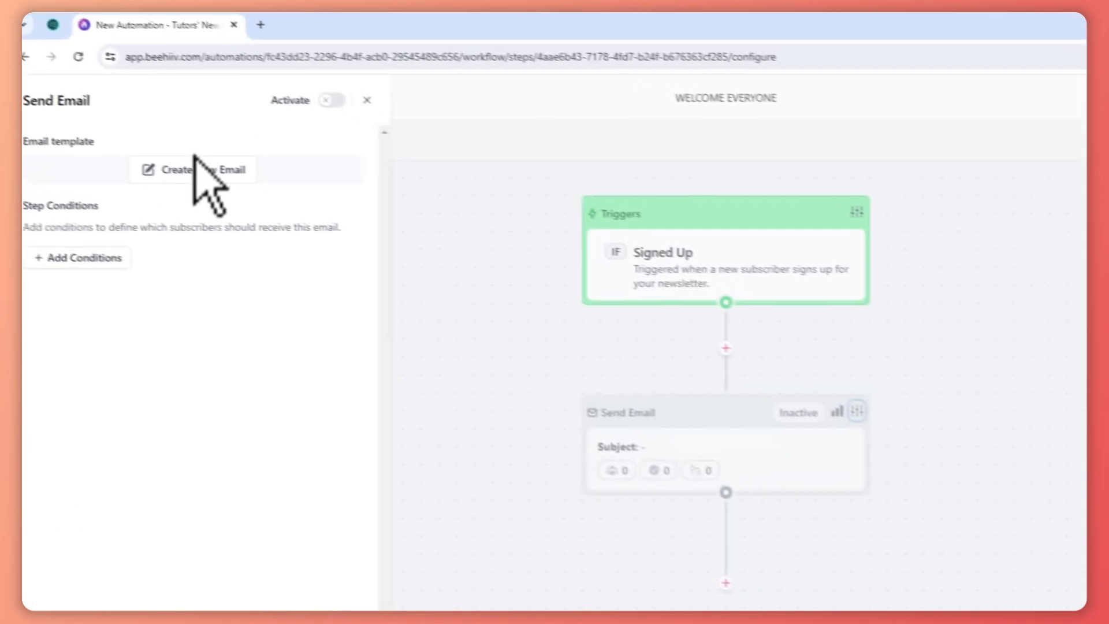
click(214, 172)
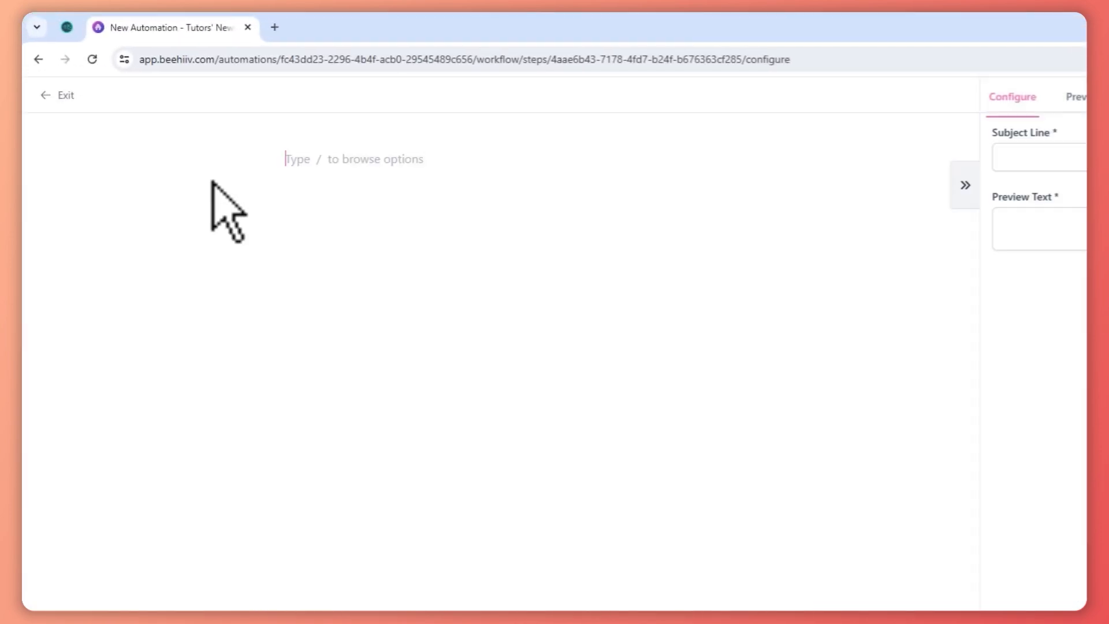
Step: Paste the prepared "Welcome to Our Community!" message into the email body, from "Dear [Name]," through the Community Coordinator sign-off
click(416, 143)
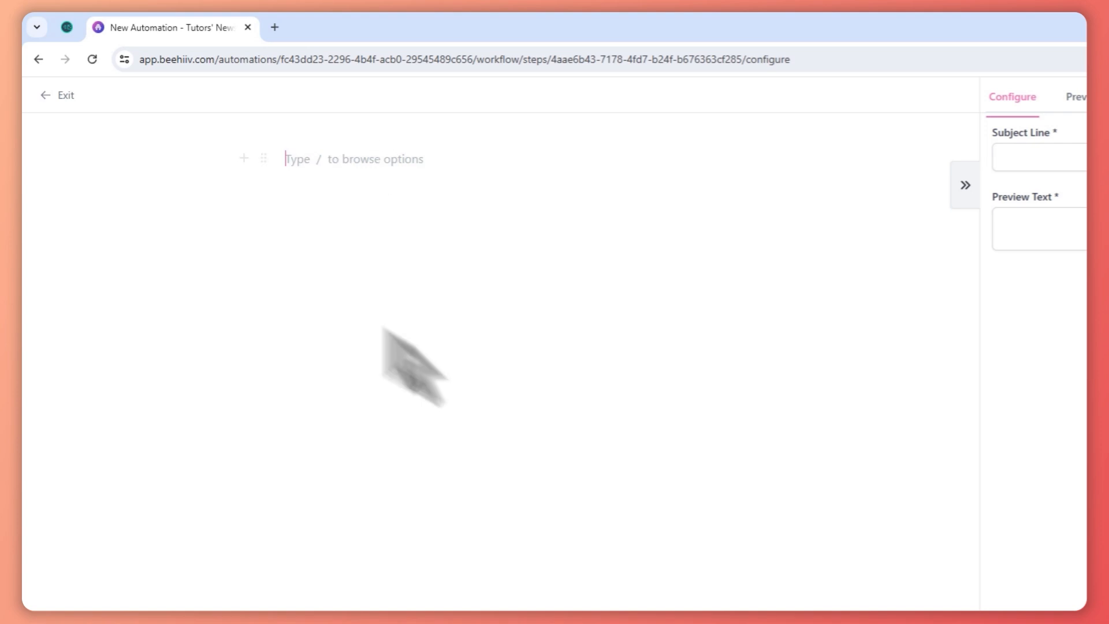
text(/)
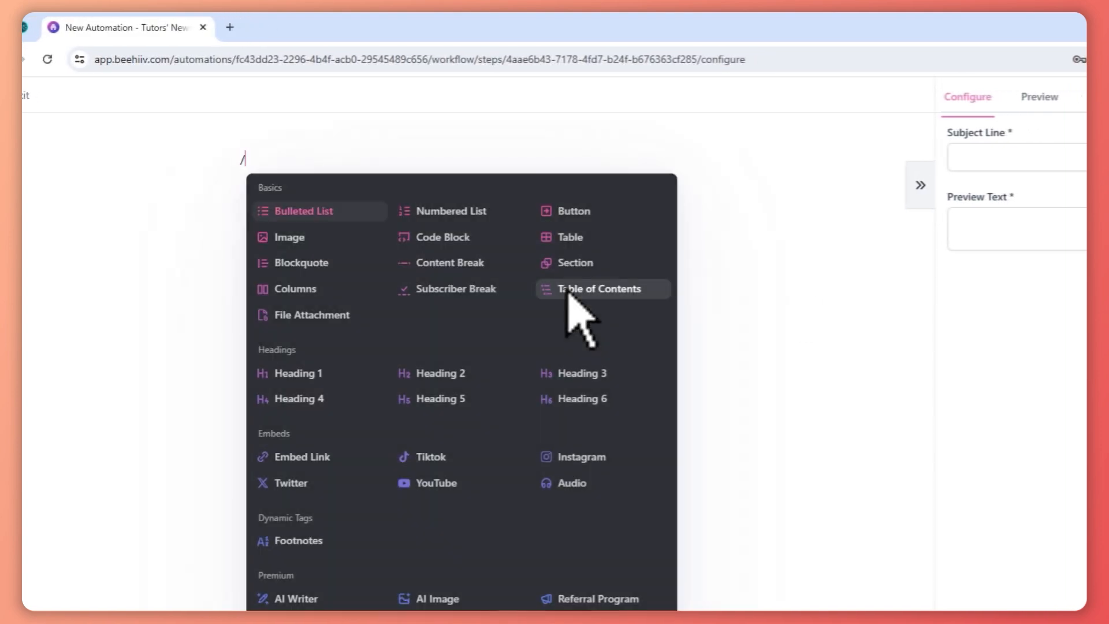
key(BackSpace)
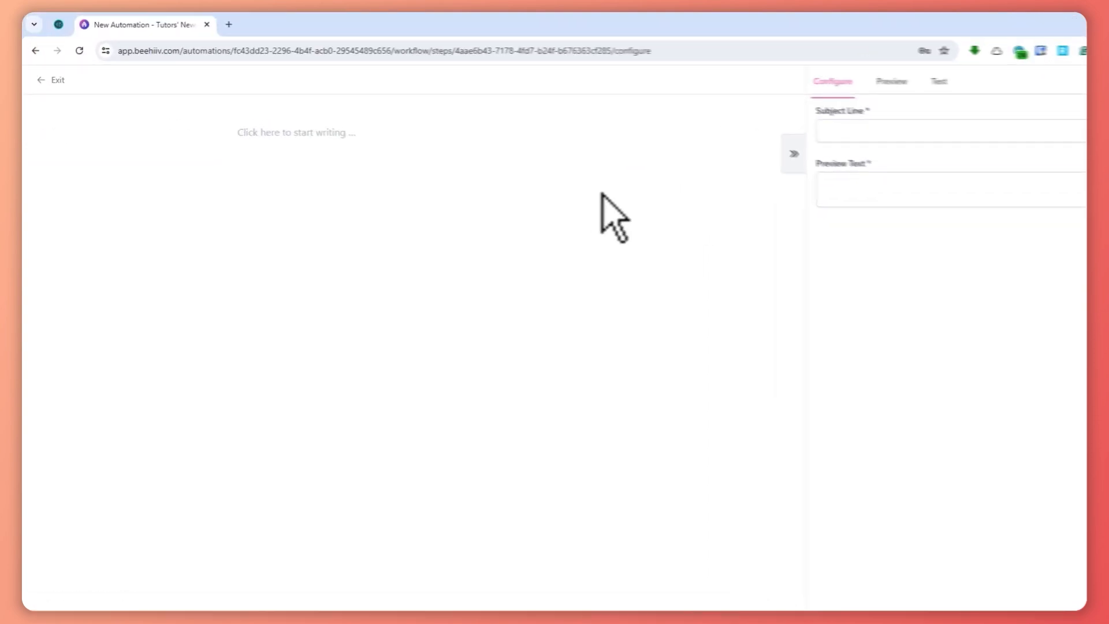
click(333, 142)
key(ctrl+v)
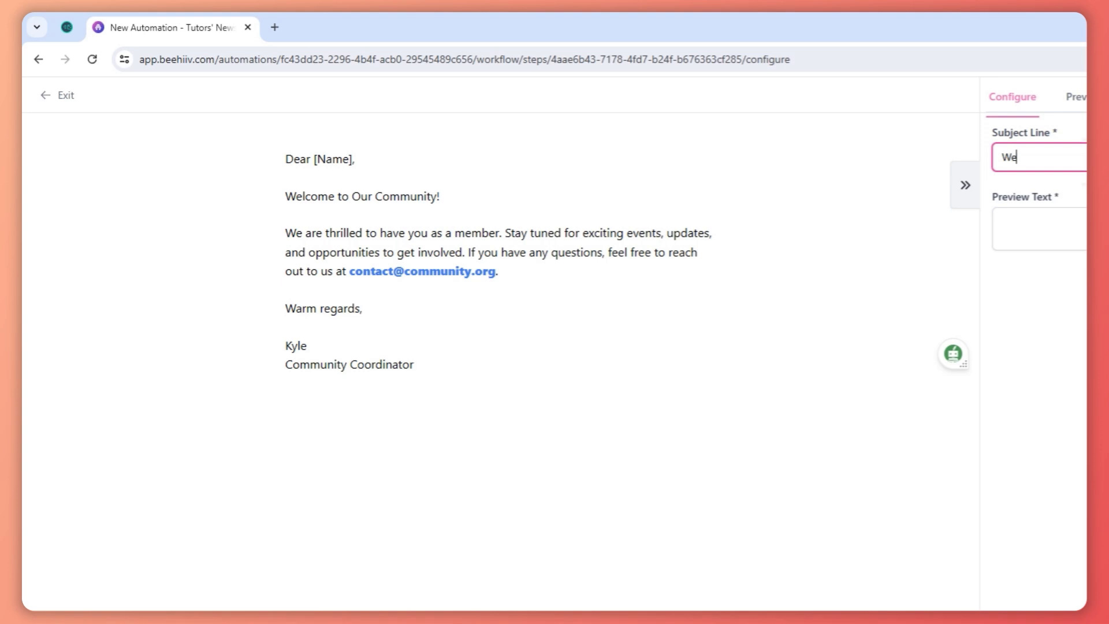
Step: Set the email's subject line to "Welcome Subscribes" and its preview text to "Please feel free to read everything"
text(Welcome Subscribes)
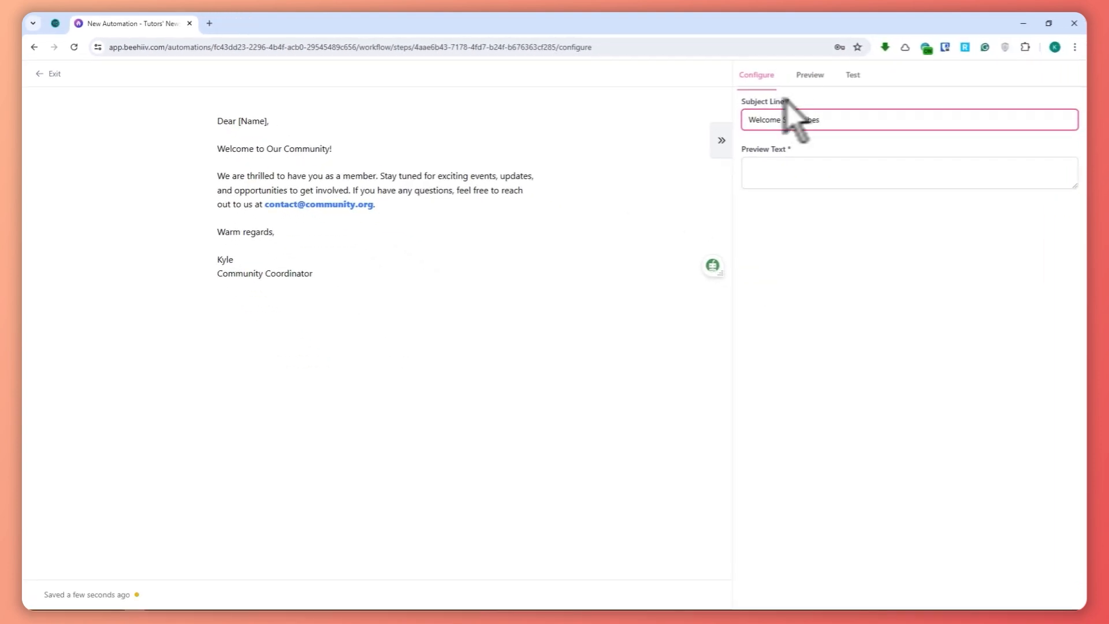
click(813, 167)
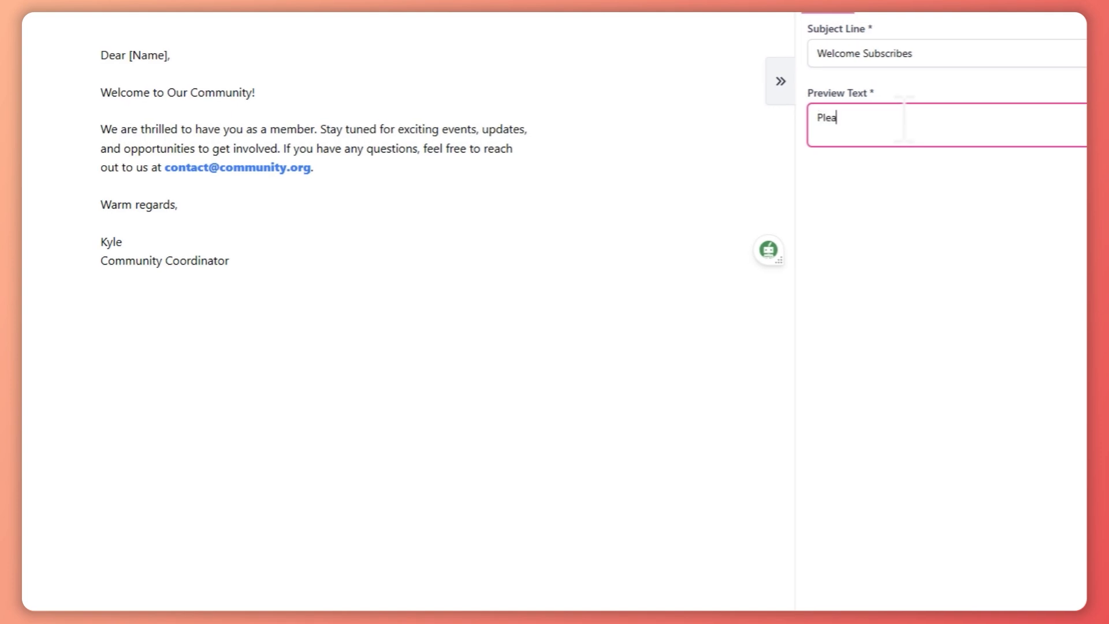
text(Please feel free to read everything)
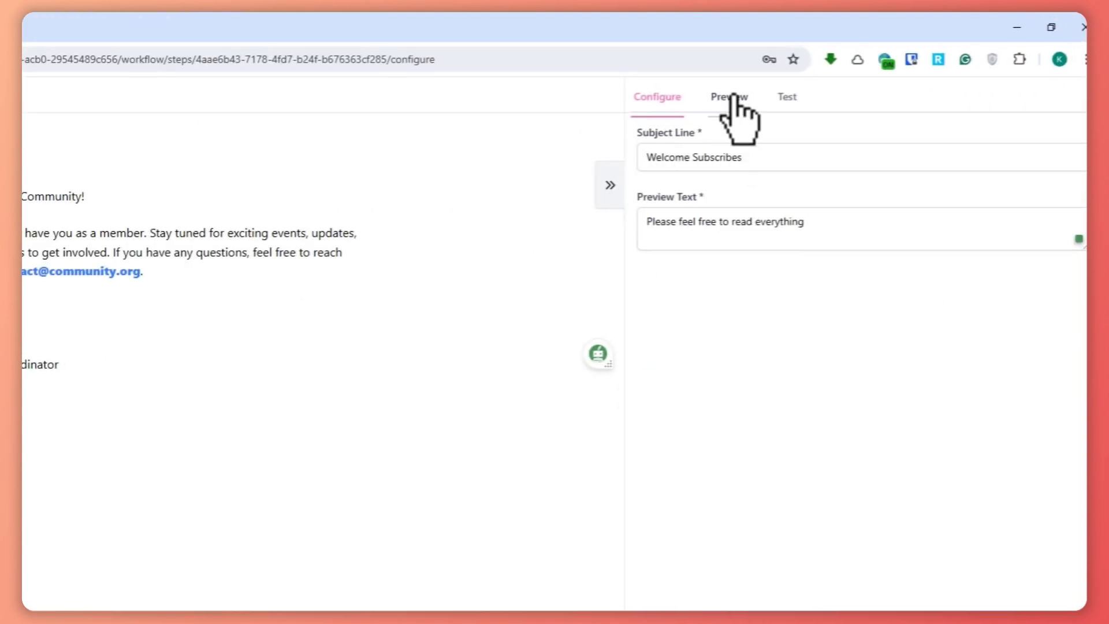
Step: Preview the welcome email and examine its test-sending options, and return to the email's configuration
click(732, 97)
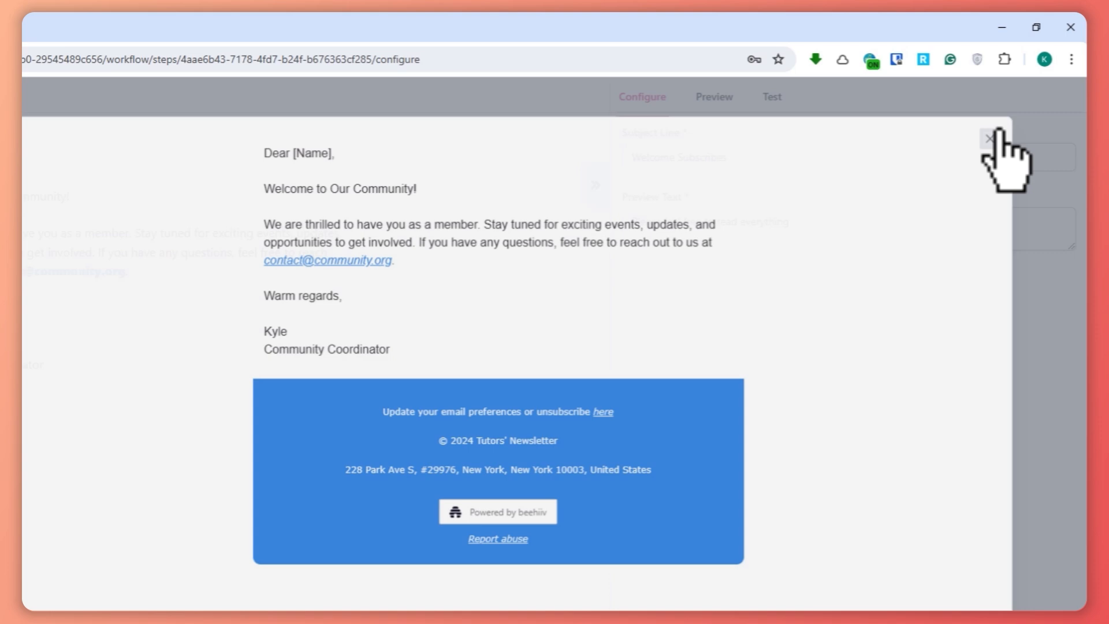
click(989, 139)
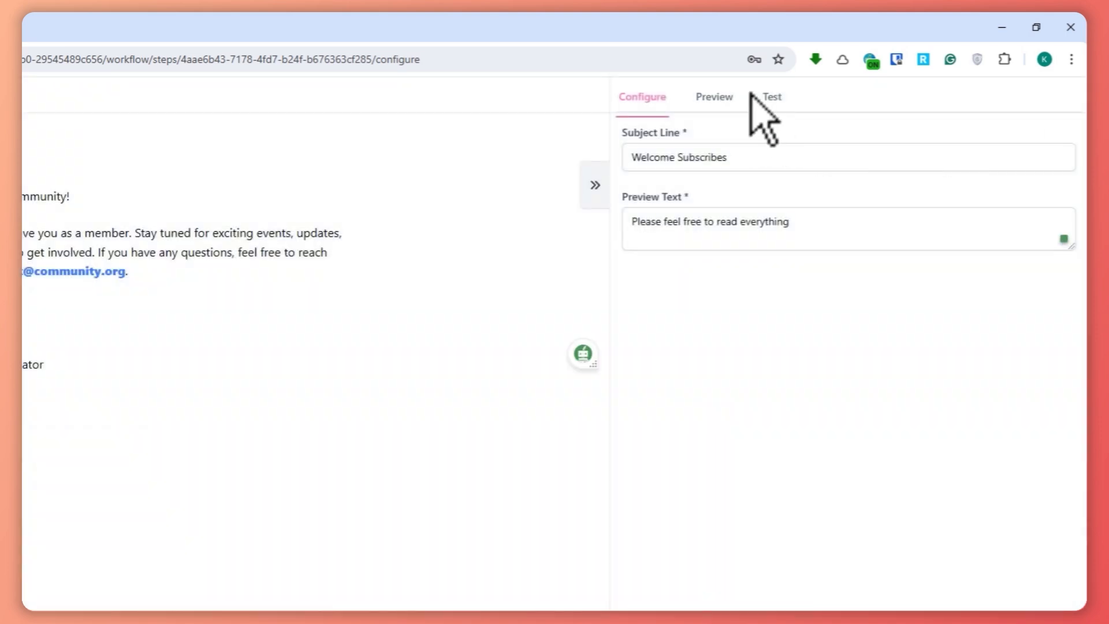
click(781, 97)
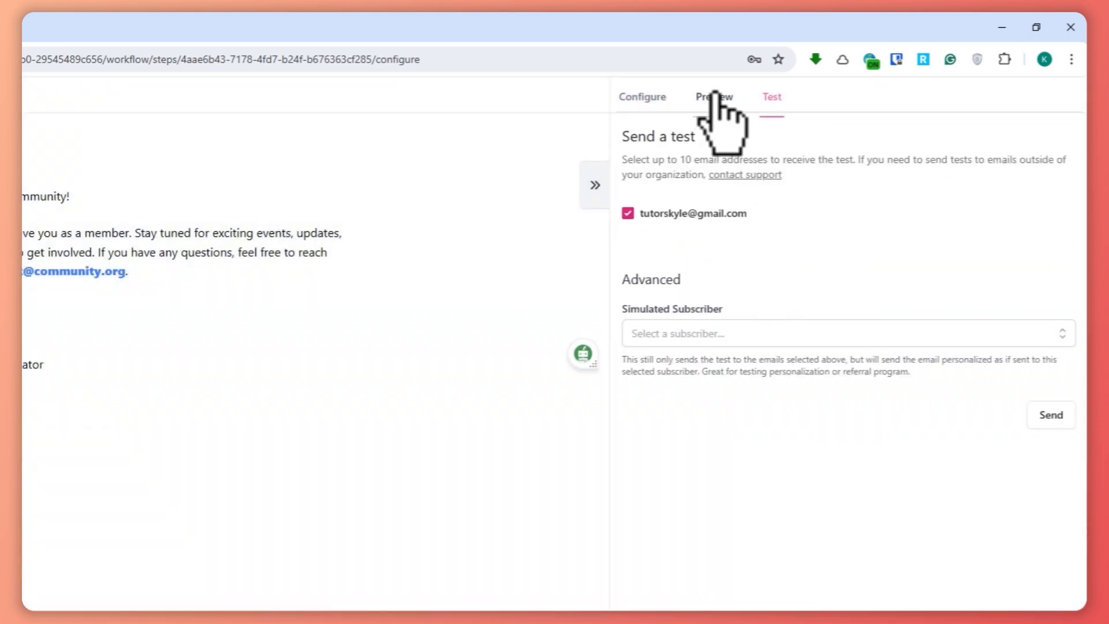
click(719, 96)
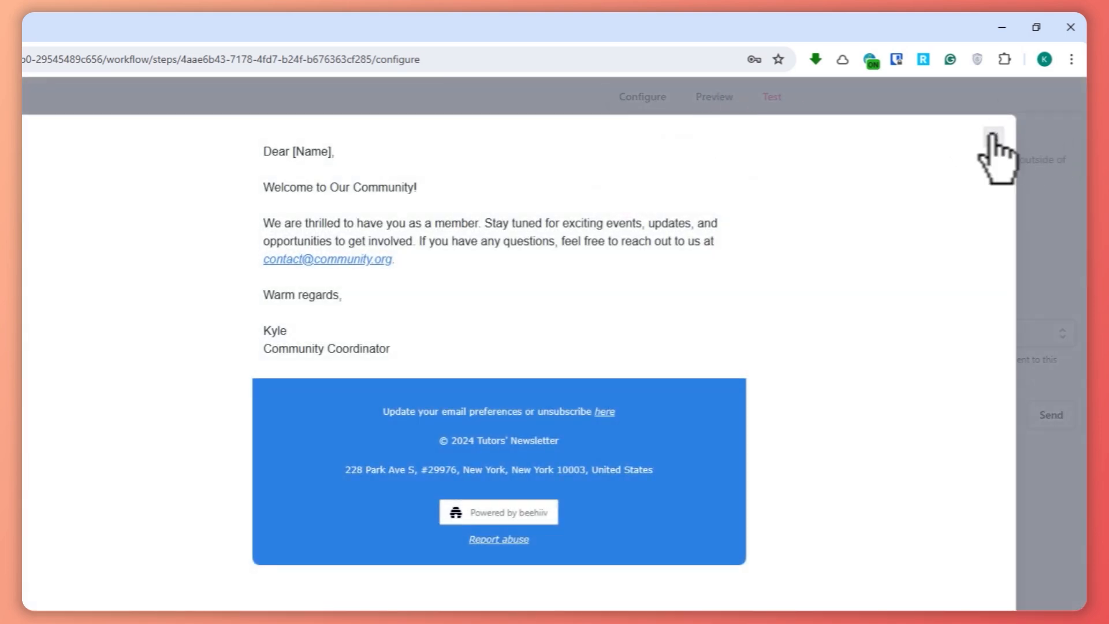
click(989, 138)
click(642, 97)
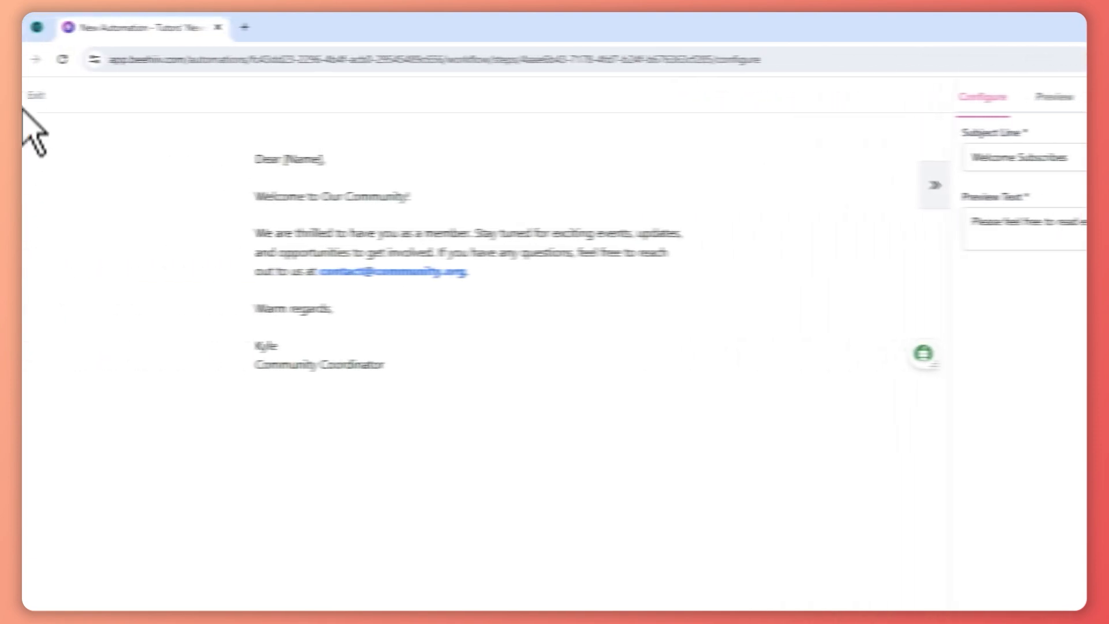
Step: Exit the email editor, activate the Send Email step and save it
click(52, 96)
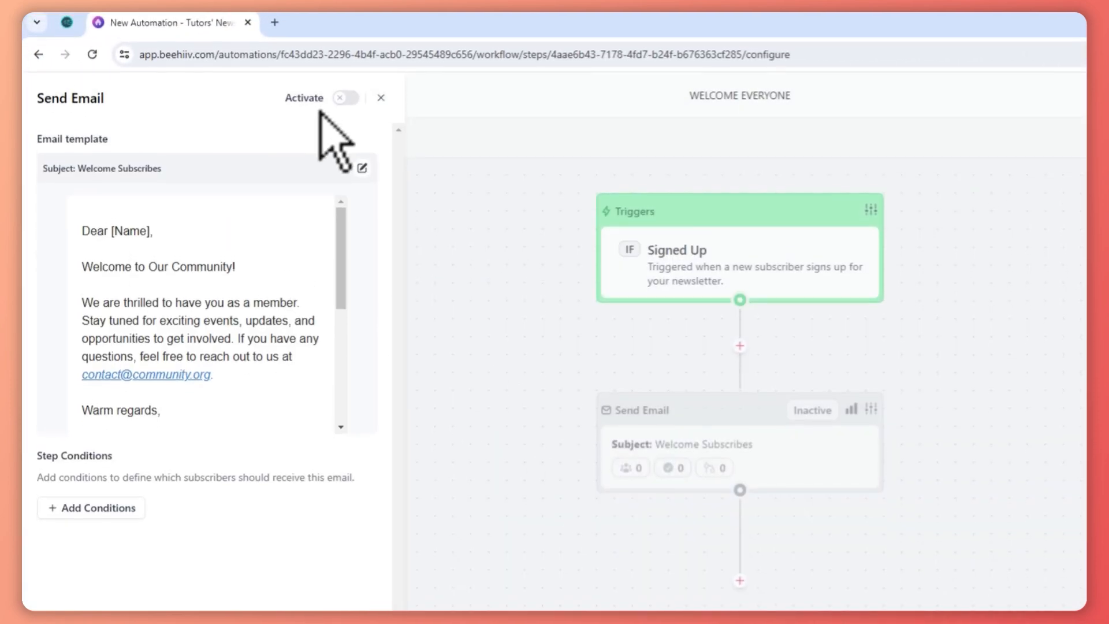
click(346, 93)
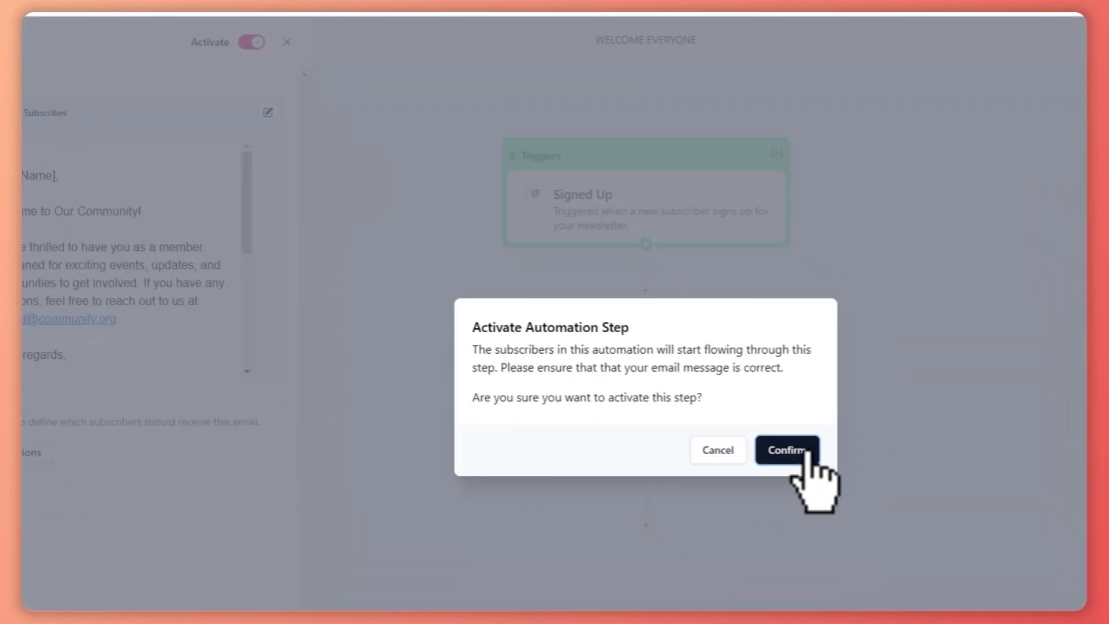
click(797, 459)
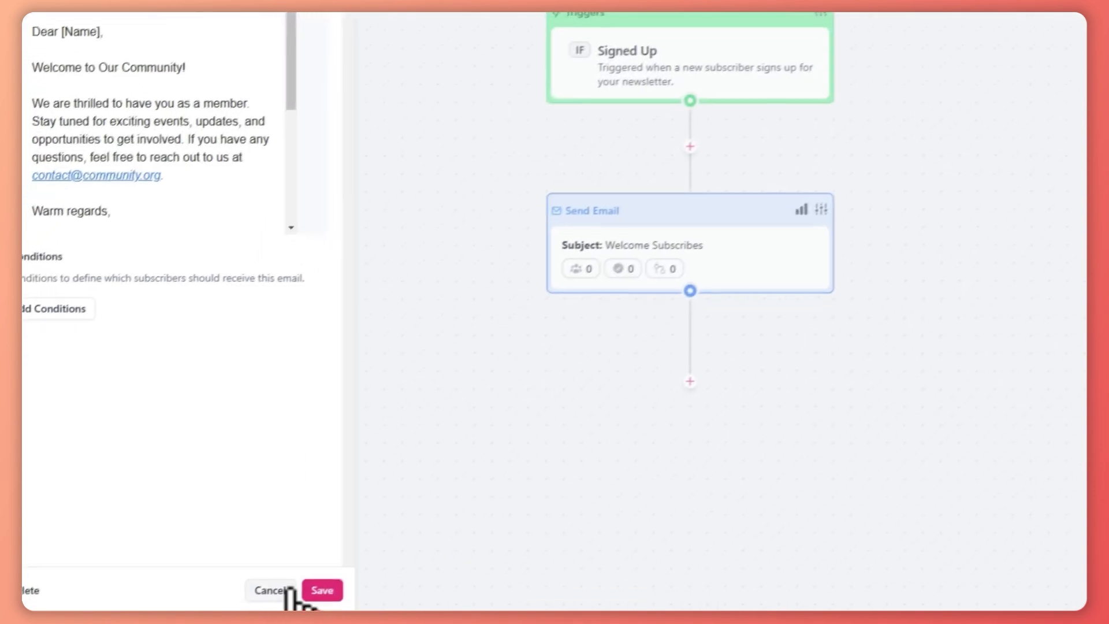
click(326, 587)
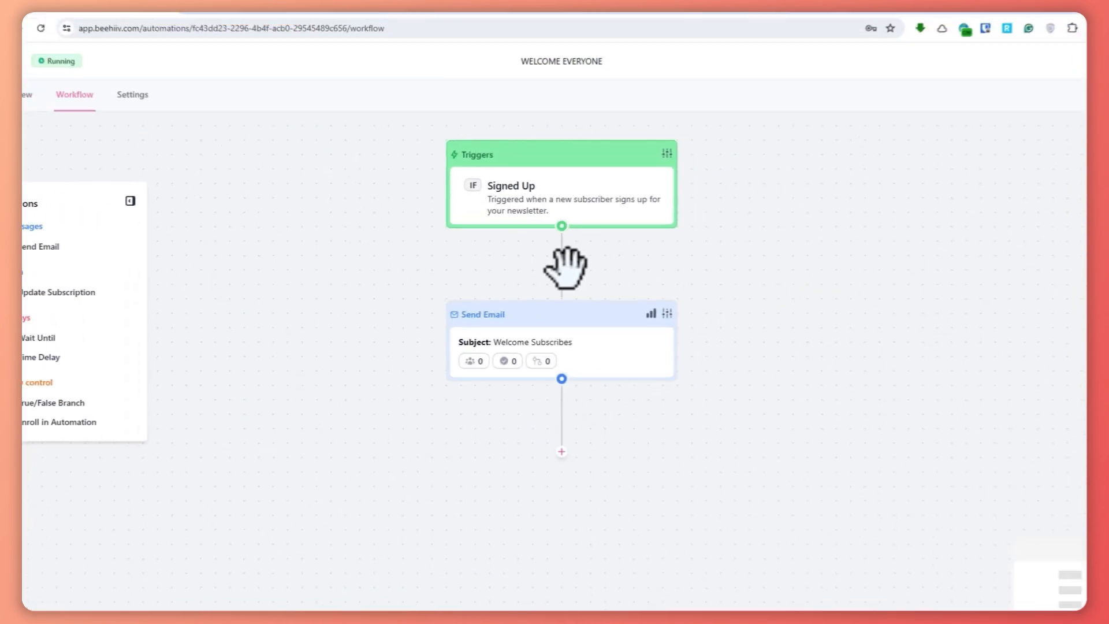
Step: Insert a Wait Until delay between the Signed Up trigger and the Send Email step
click(561, 264)
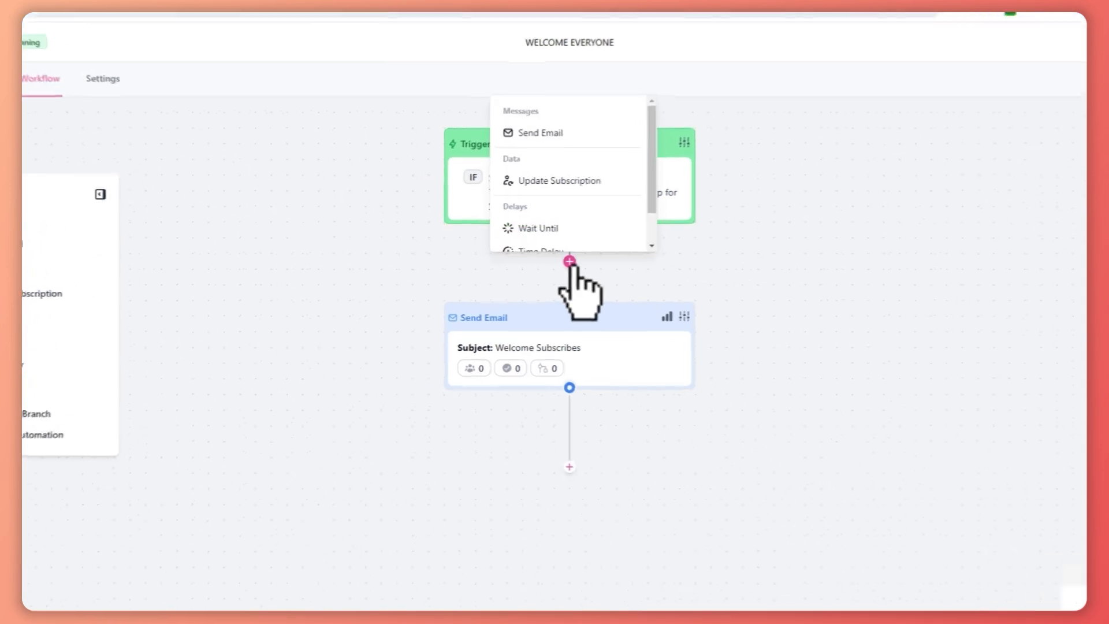
scroll(576, 180, down, 1)
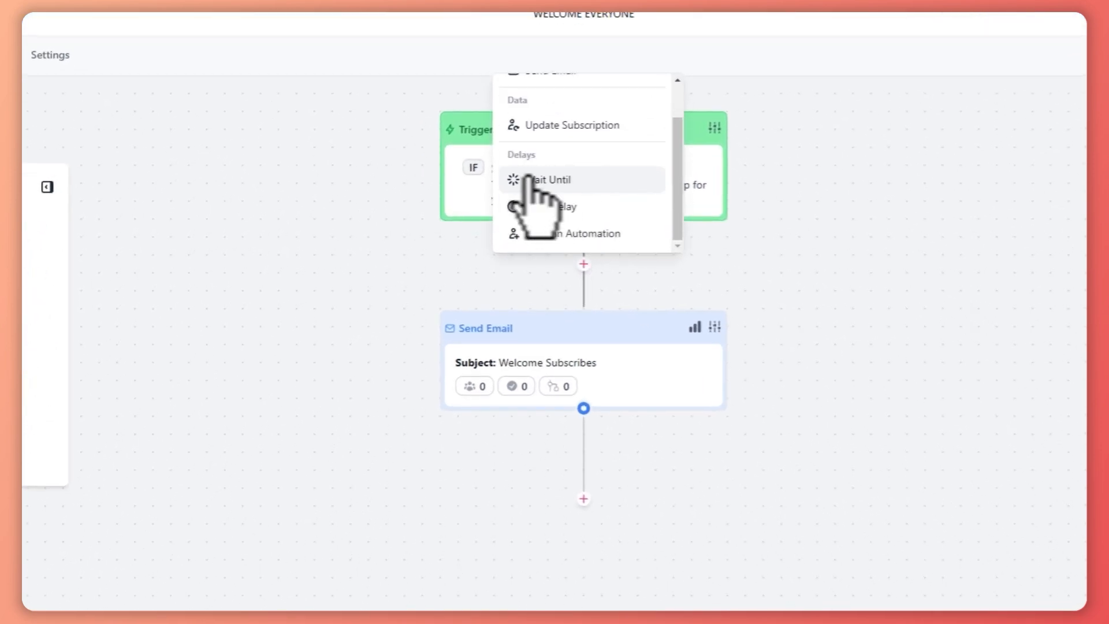
click(563, 179)
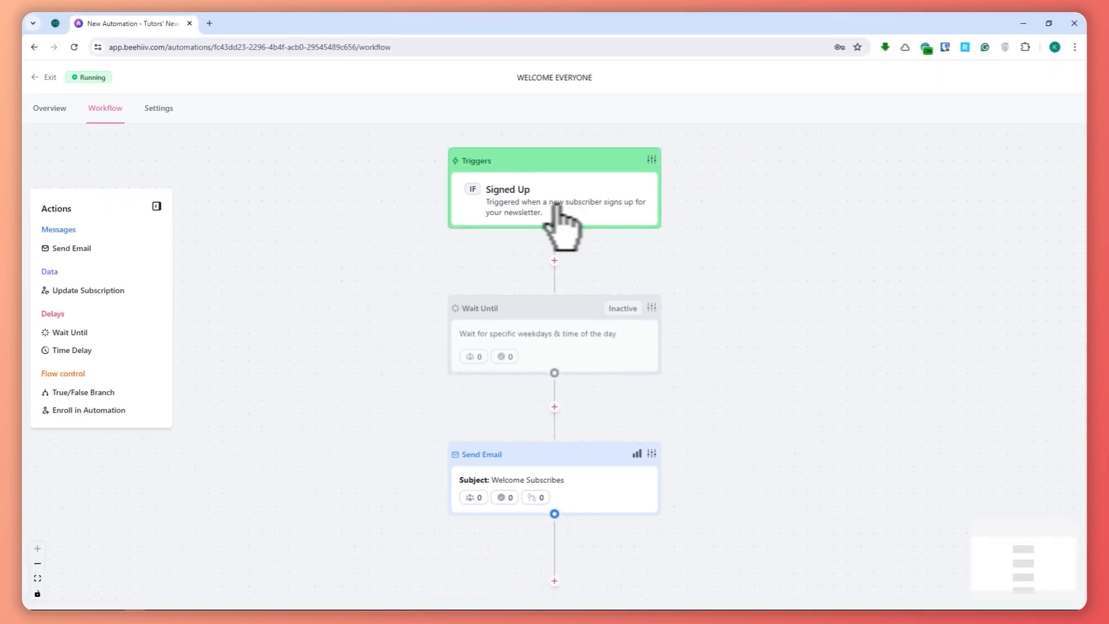
Step: Configure the Wait Until step for any day of the week at 08:00 in the default timezone and save it
click(652, 307)
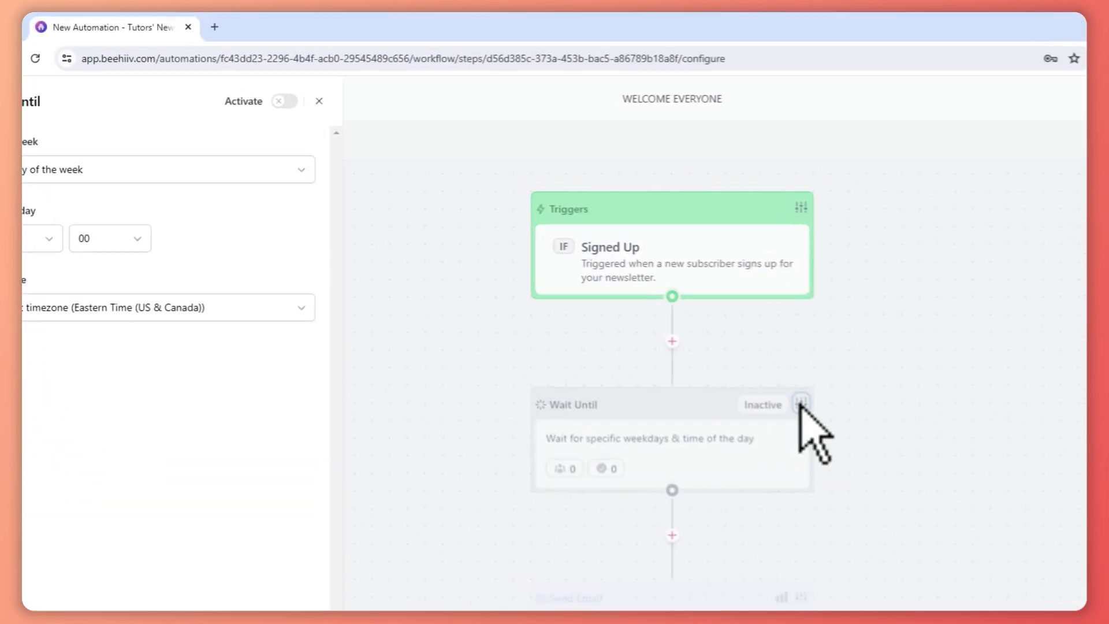
click(184, 171)
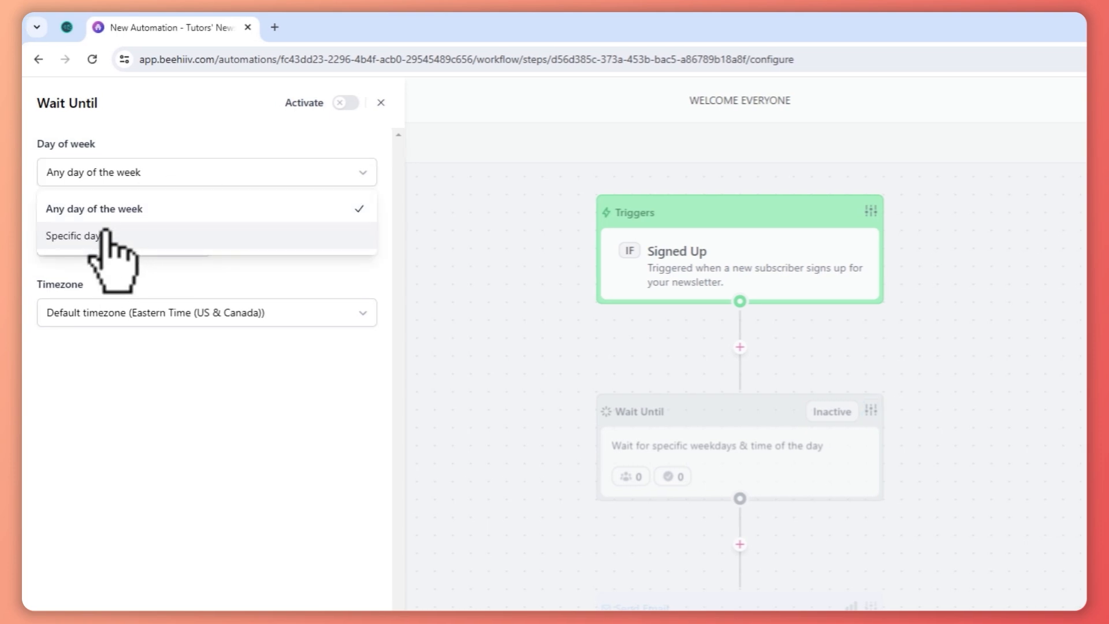
click(125, 205)
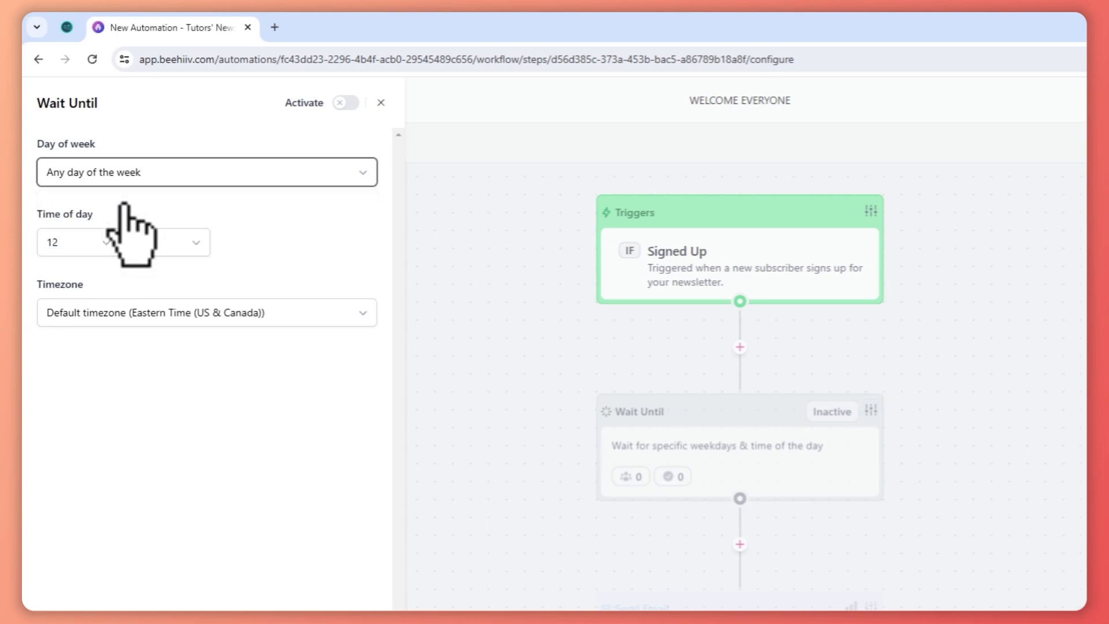
click(100, 239)
click(79, 317)
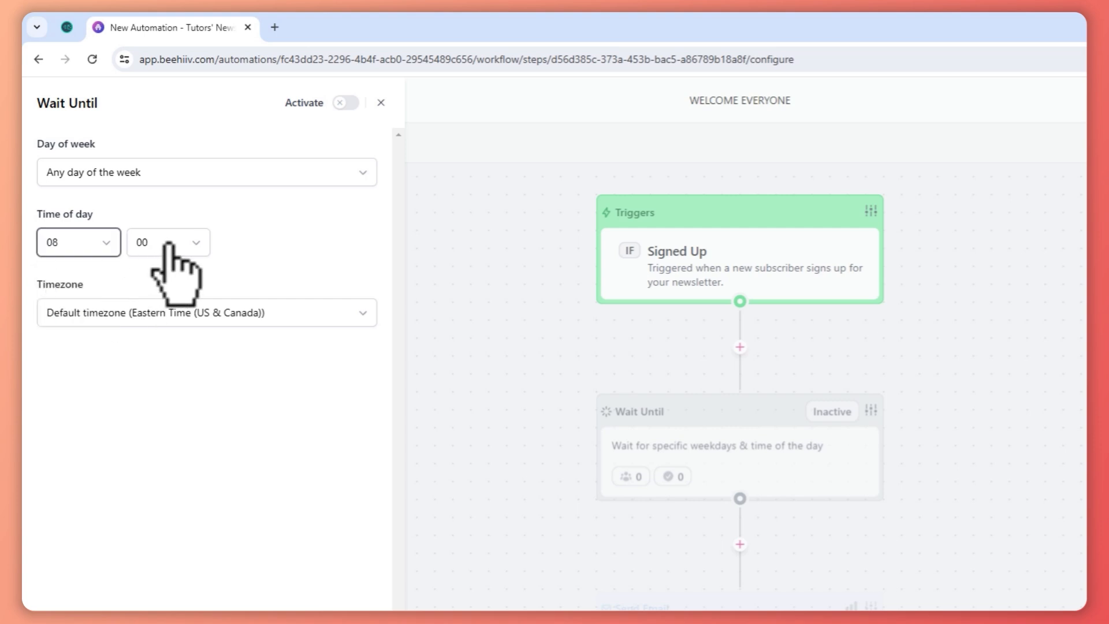
click(196, 244)
click(196, 246)
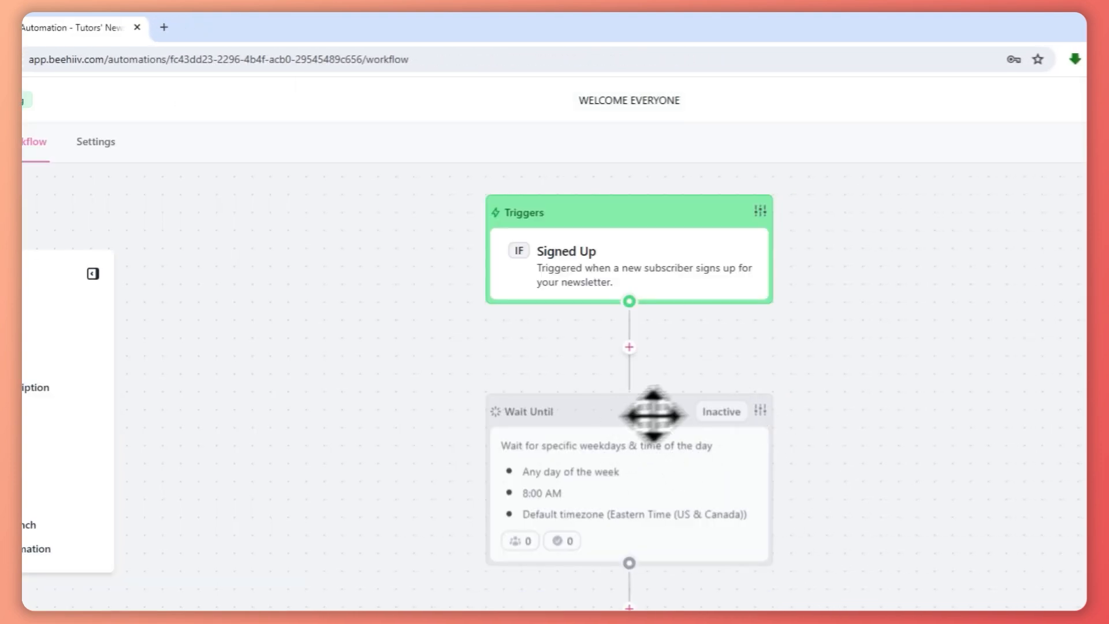
Step: Delete the Wait Until step from the automation workflow
click(760, 411)
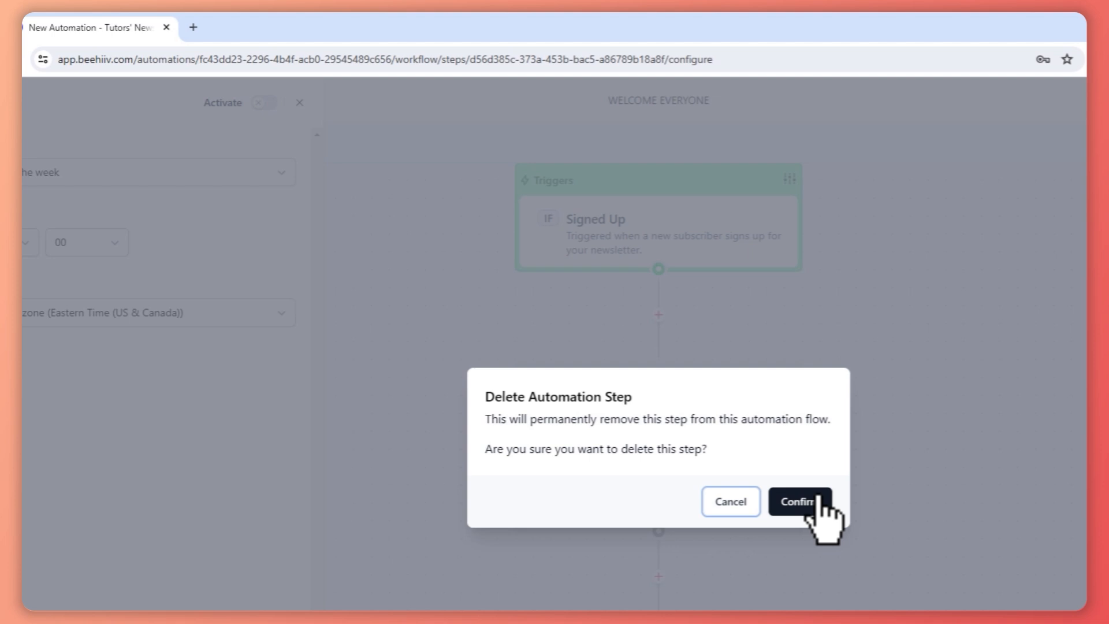
click(896, 494)
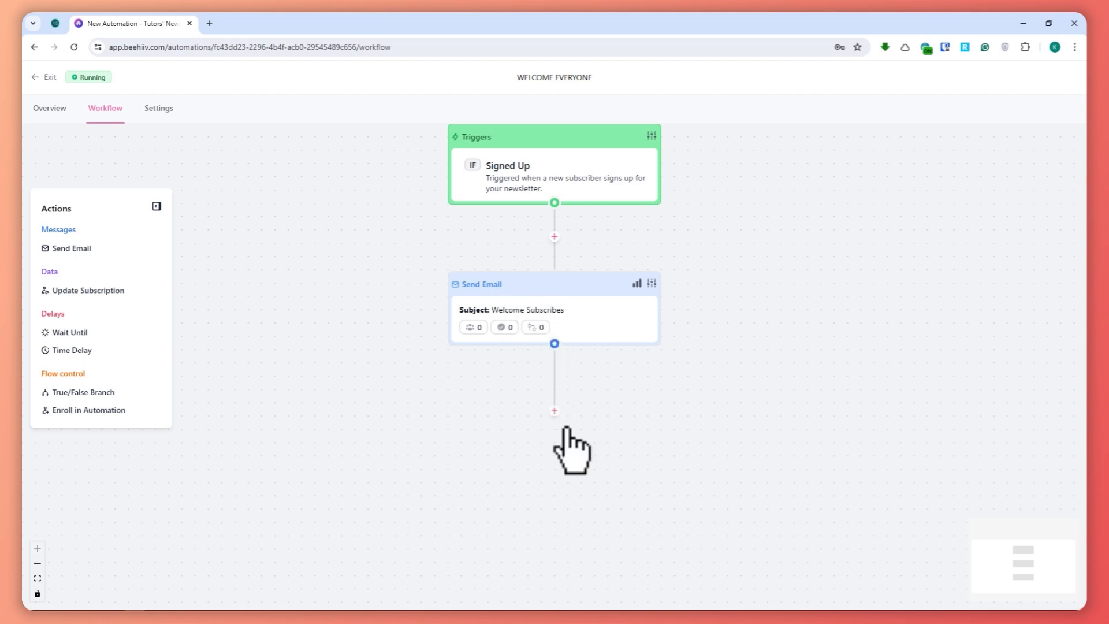
Step: Add a Time Delay step after the Send Email step in the workflow
click(554, 410)
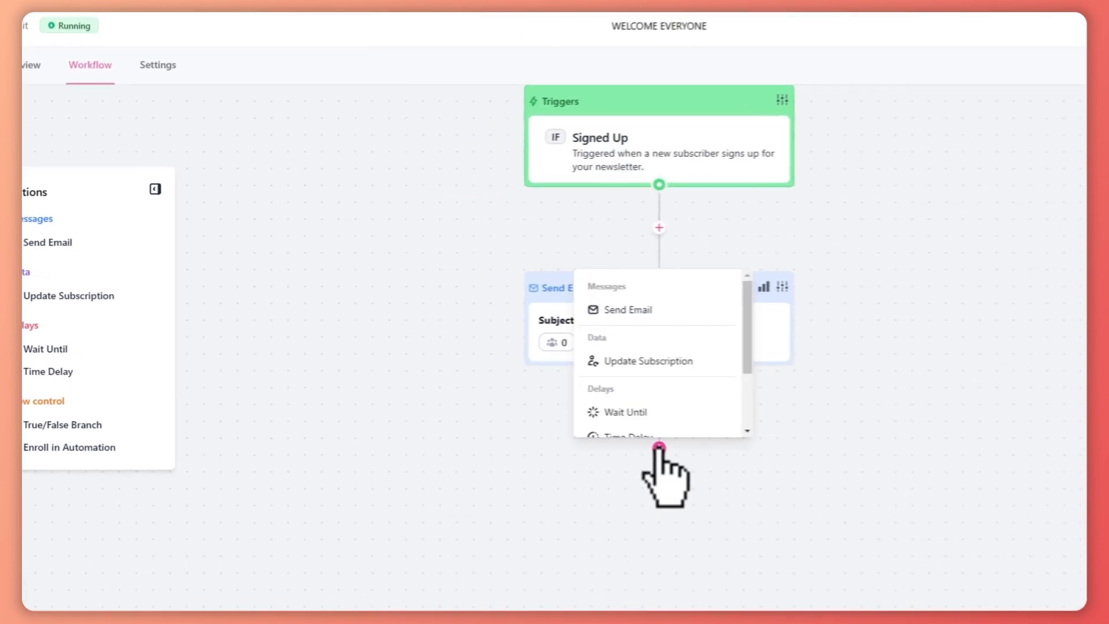
scroll(591, 326, down, 3)
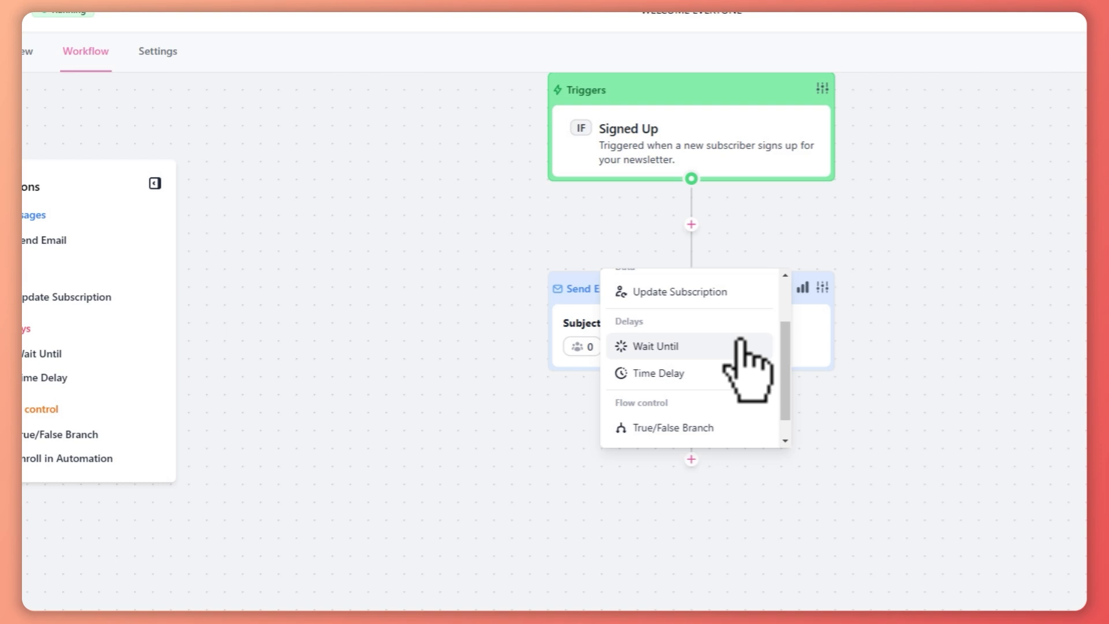
scroll(740, 341, up, 3)
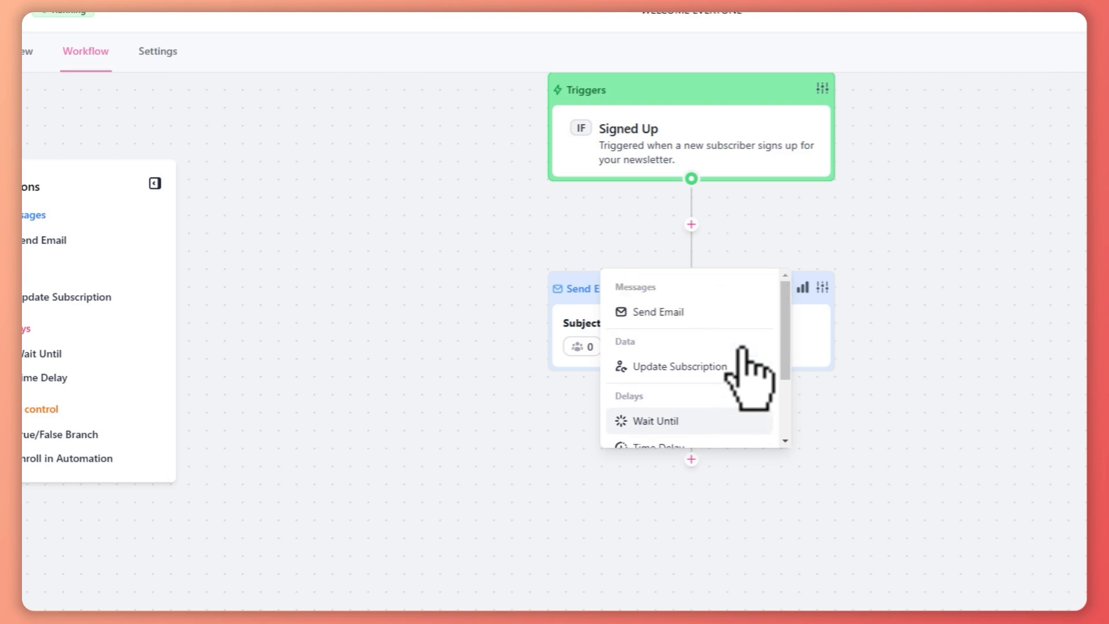
scroll(733, 359, down, 3)
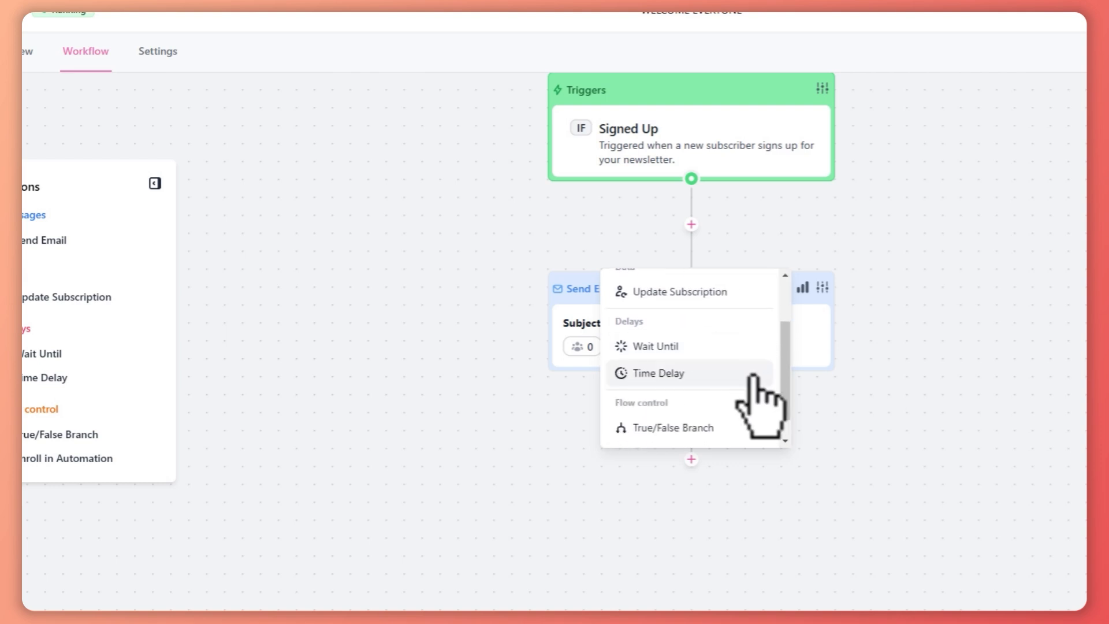
click(677, 375)
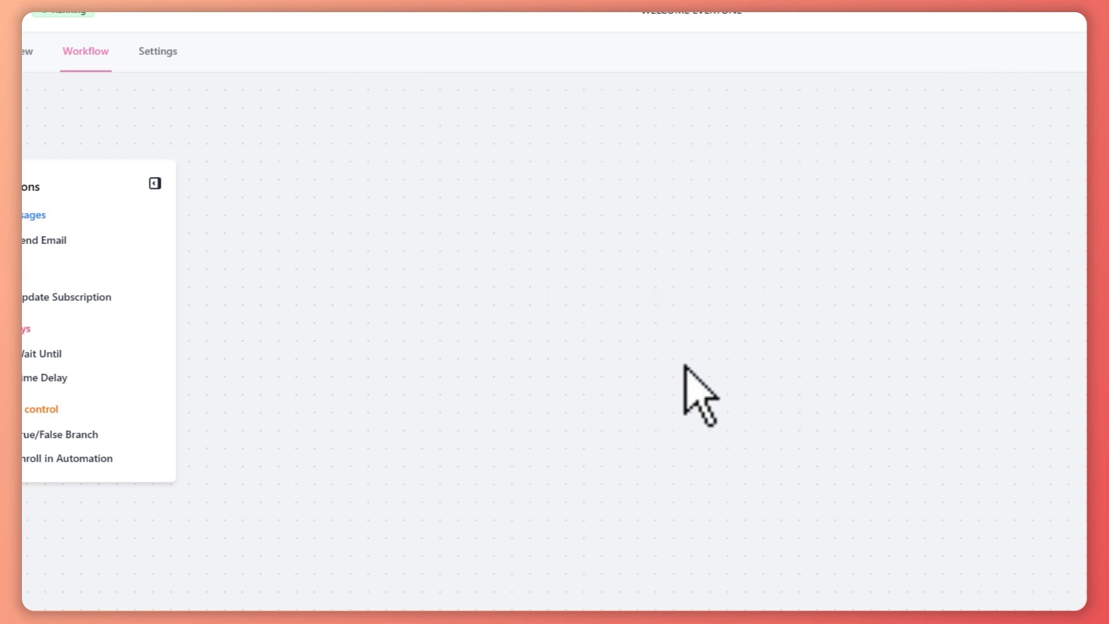
Step: Set the Time Delay step to wait for 1 minute and save it
click(822, 325)
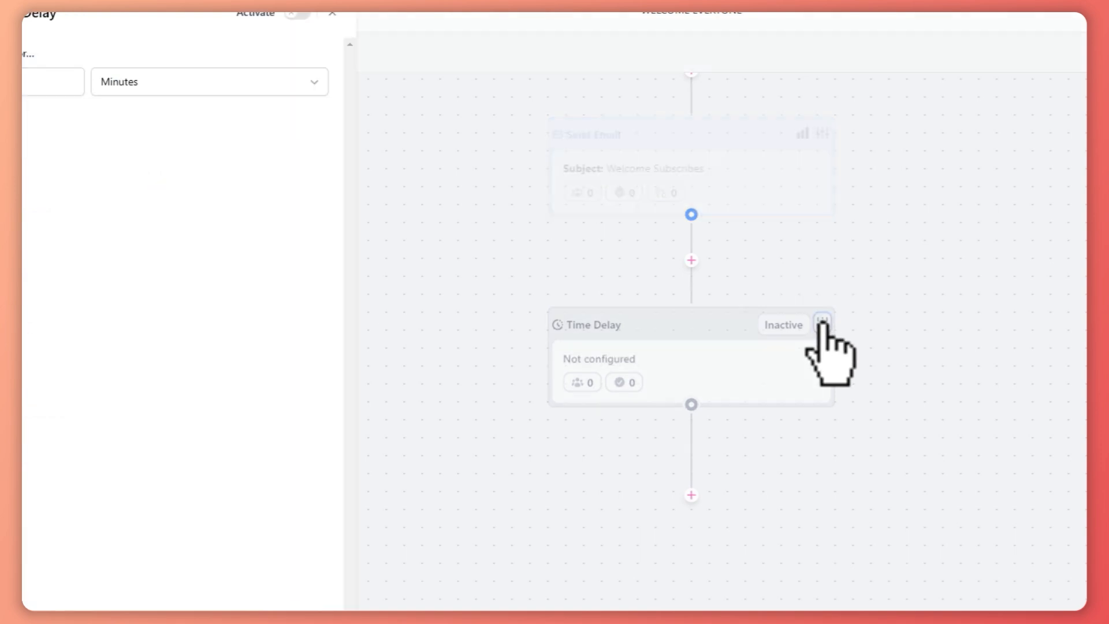
click(115, 169)
click(147, 174)
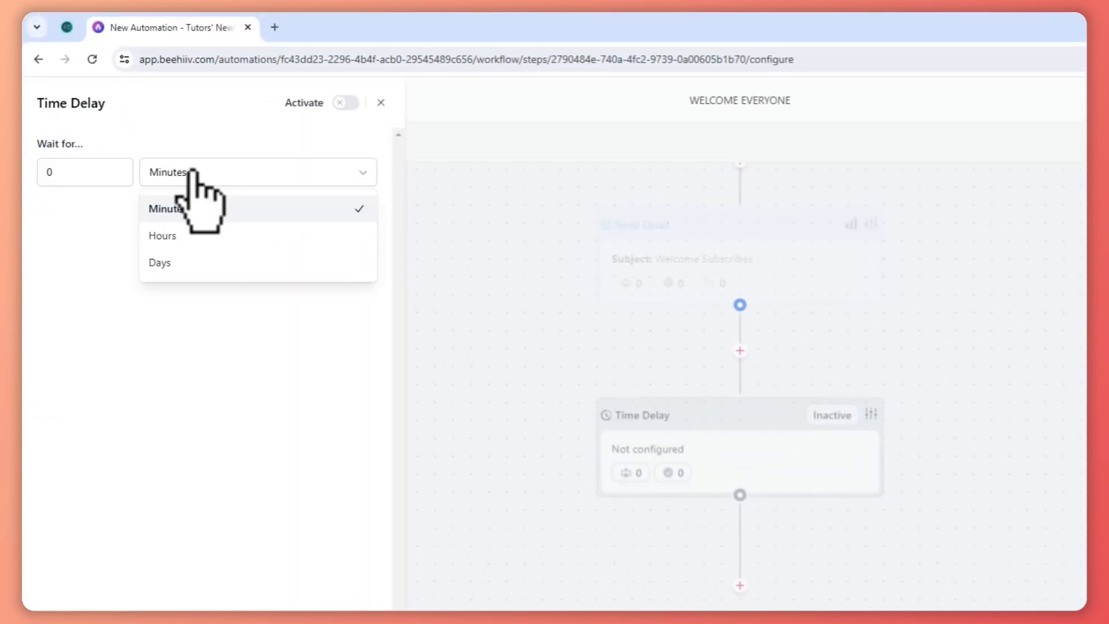
click(176, 261)
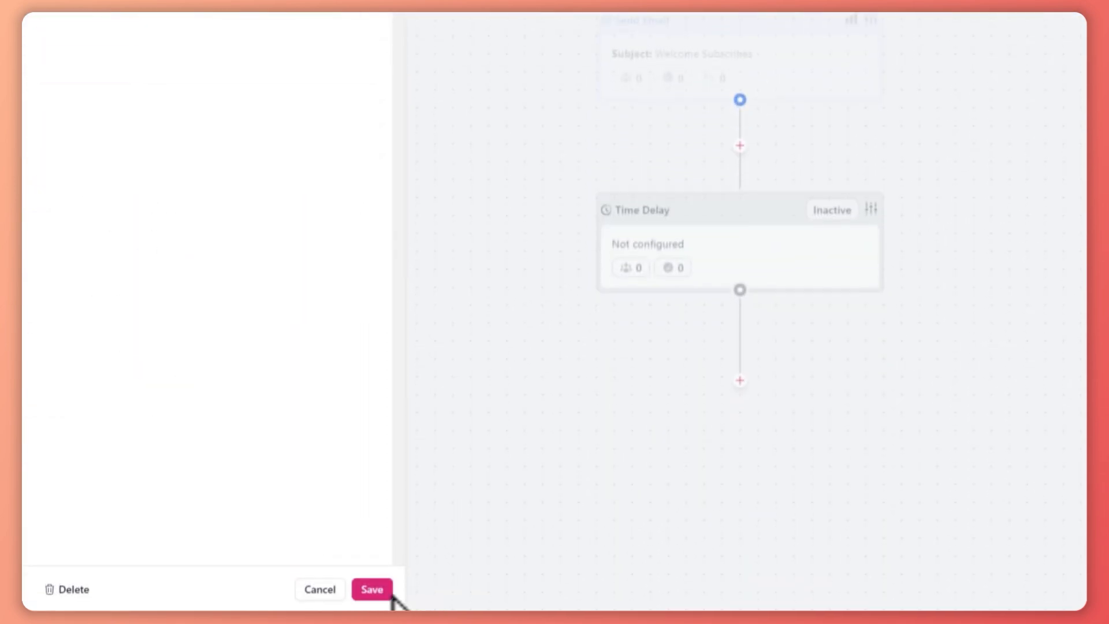
click(378, 591)
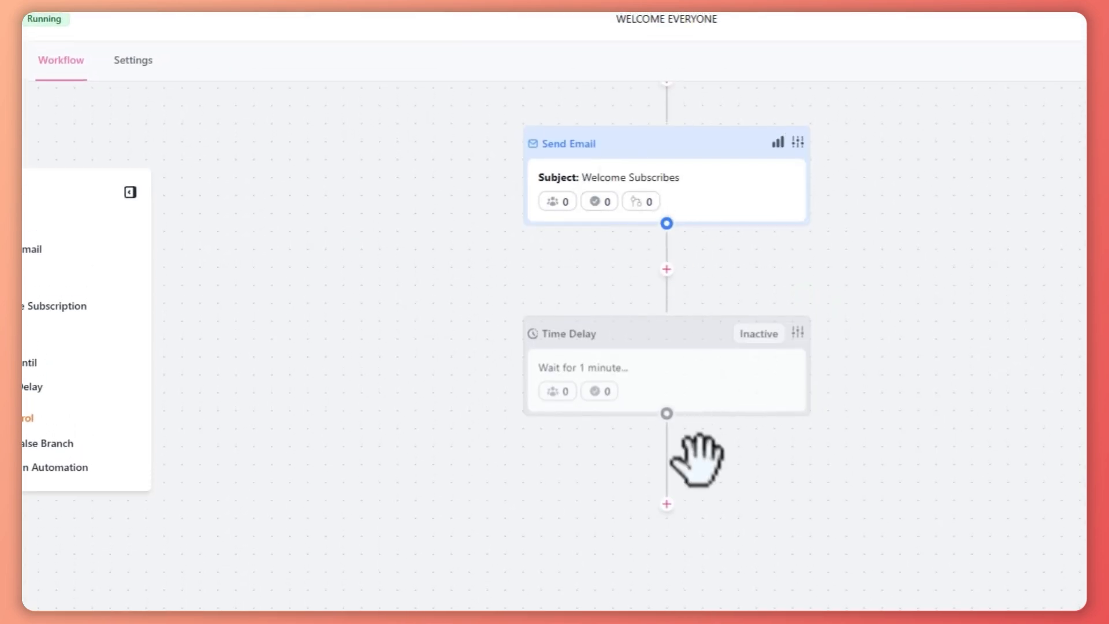
scroll(687, 445, down, 1)
click(667, 460)
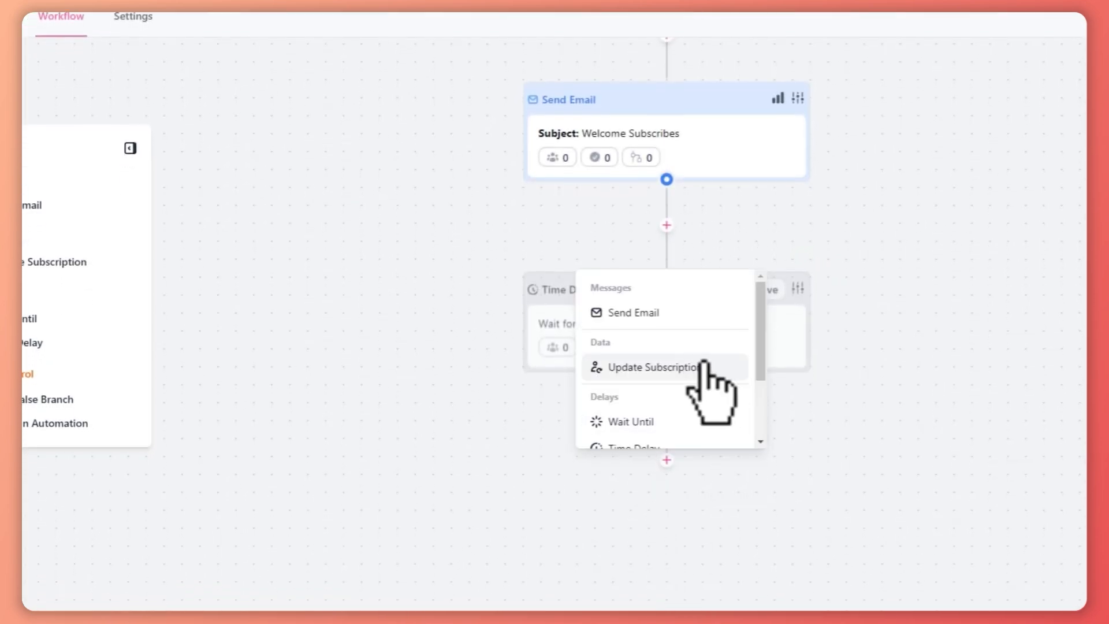
scroll(717, 387, down, 2)
scroll(693, 370, up, 2)
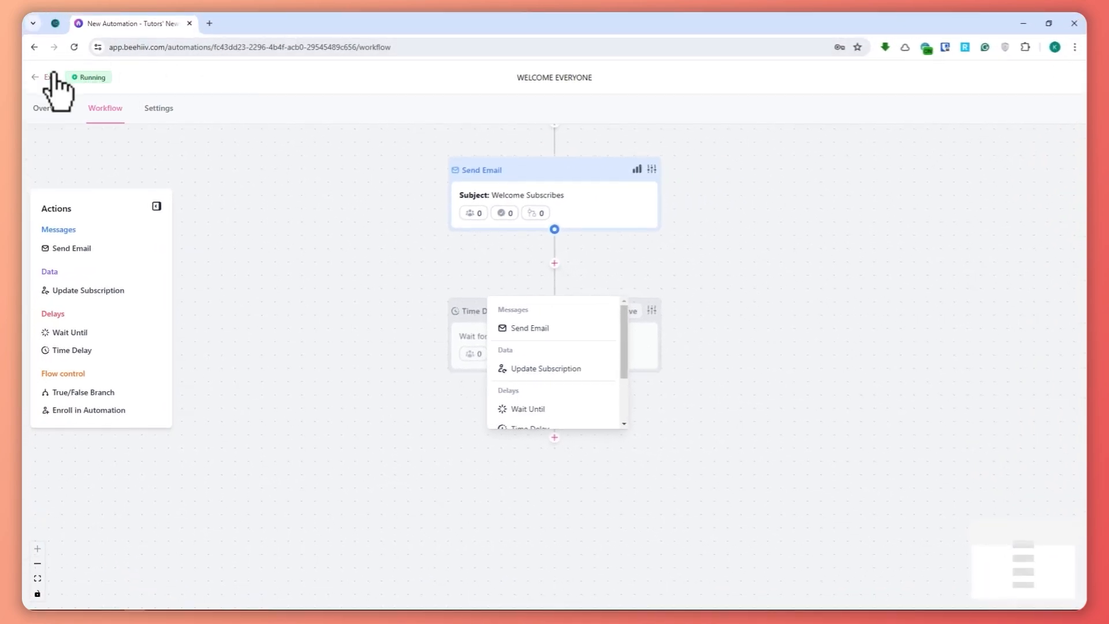
Step: Open the automations list in a separate browser tab and create a new survey from the Audience section's Surveys page
right_click(48, 77)
click(121, 99)
click(317, 29)
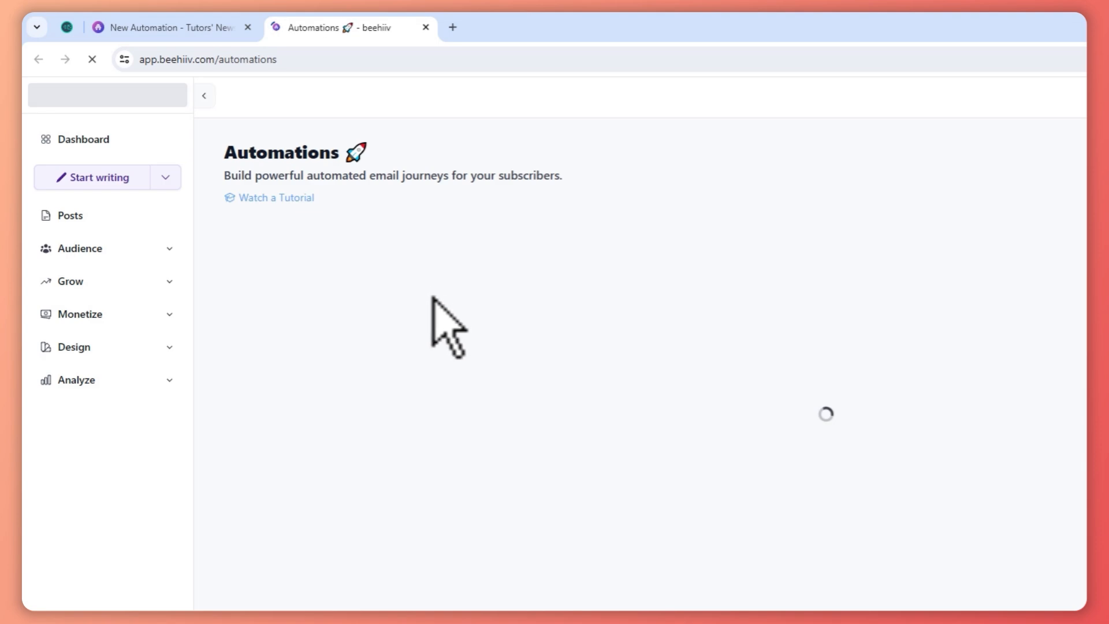
click(99, 257)
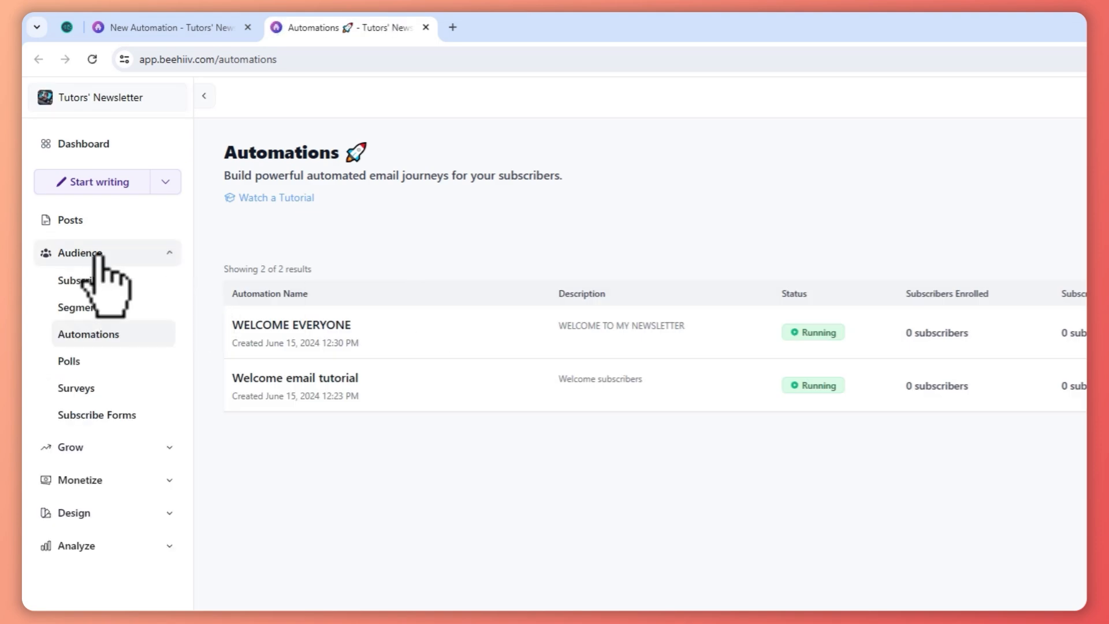
click(132, 388)
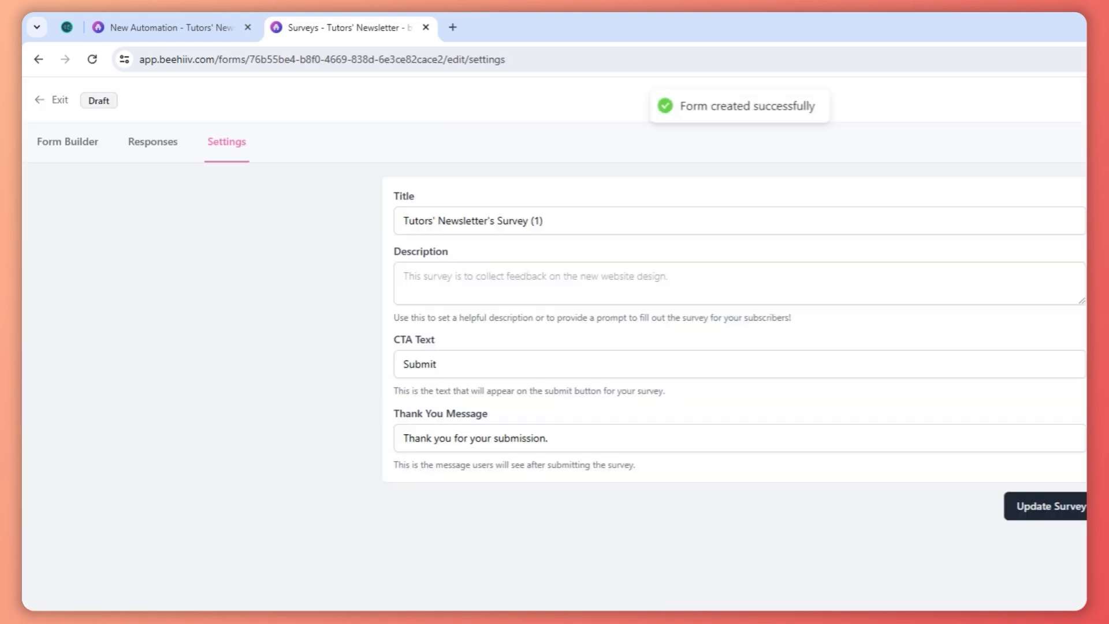
Step: Title the survey "sample 2", describe it as "qwtqwtqwtta", set the thank-you message to "Thank you for answering." and update the survey
drag(595, 221, 431, 221)
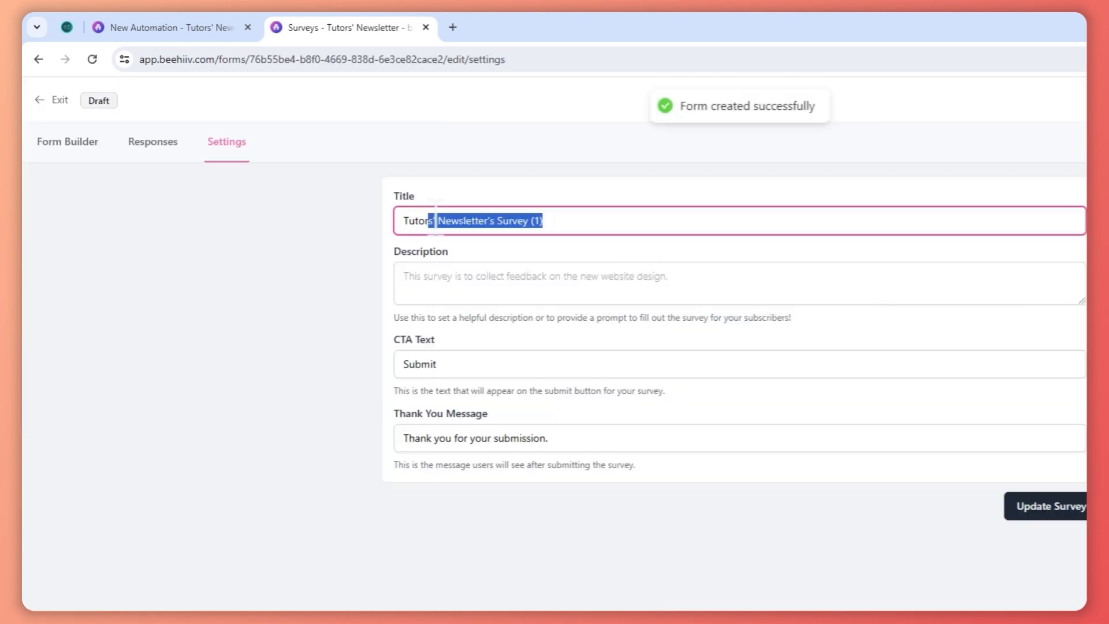
drag(637, 226, 328, 226)
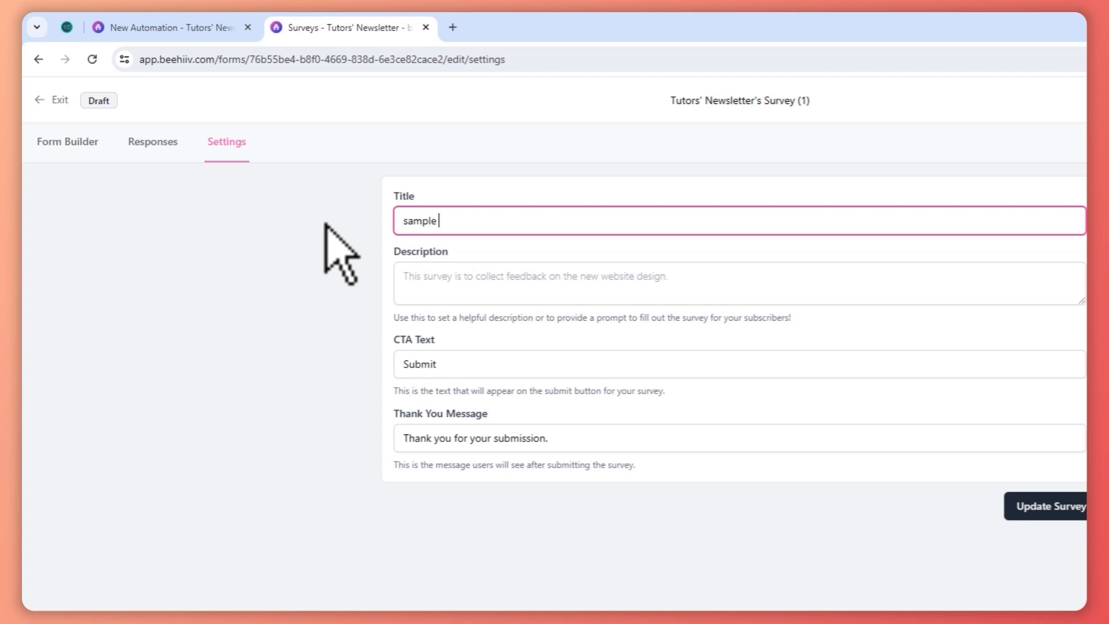
click(509, 278)
text(qwtqwtqwtta)
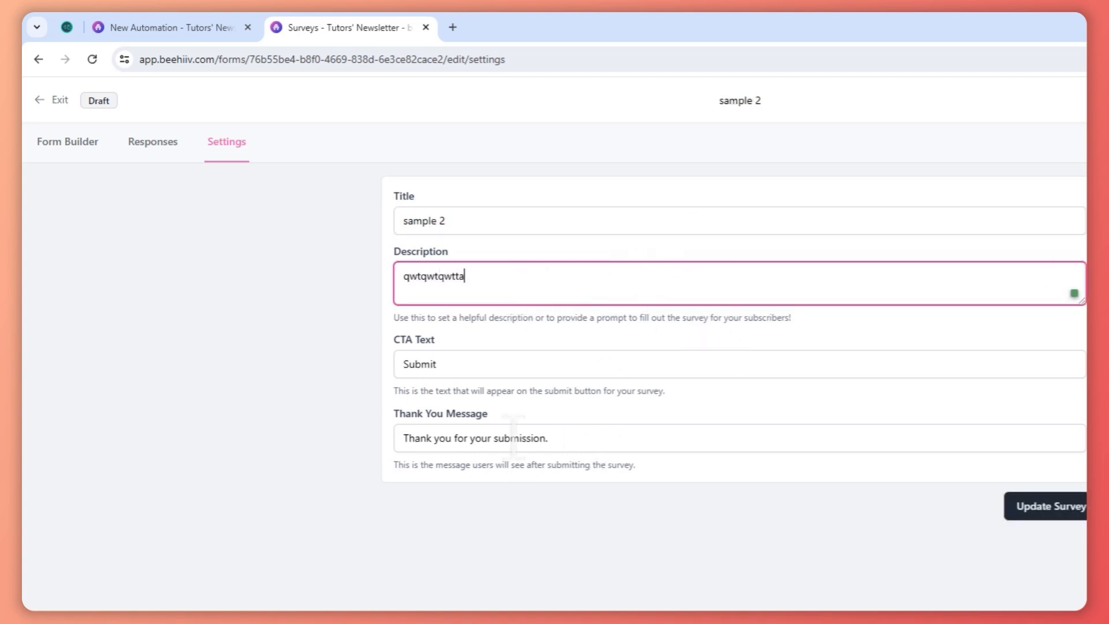
click(513, 438)
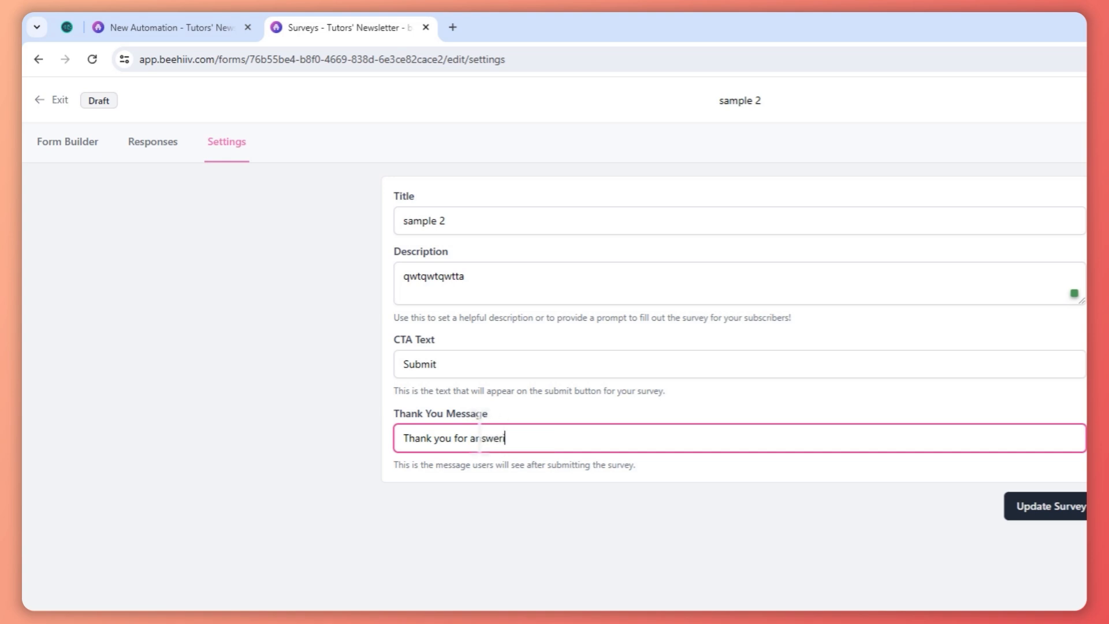
click(1063, 507)
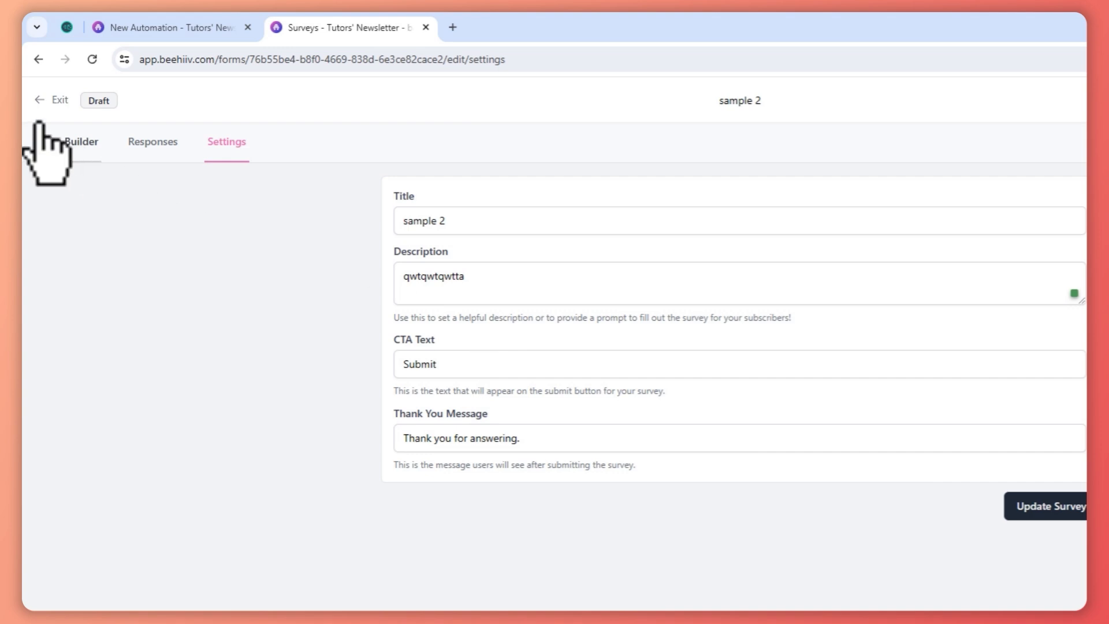
Step: Start the survey's first question in the form builder, titled "What is your name?" with the Short response type
click(74, 143)
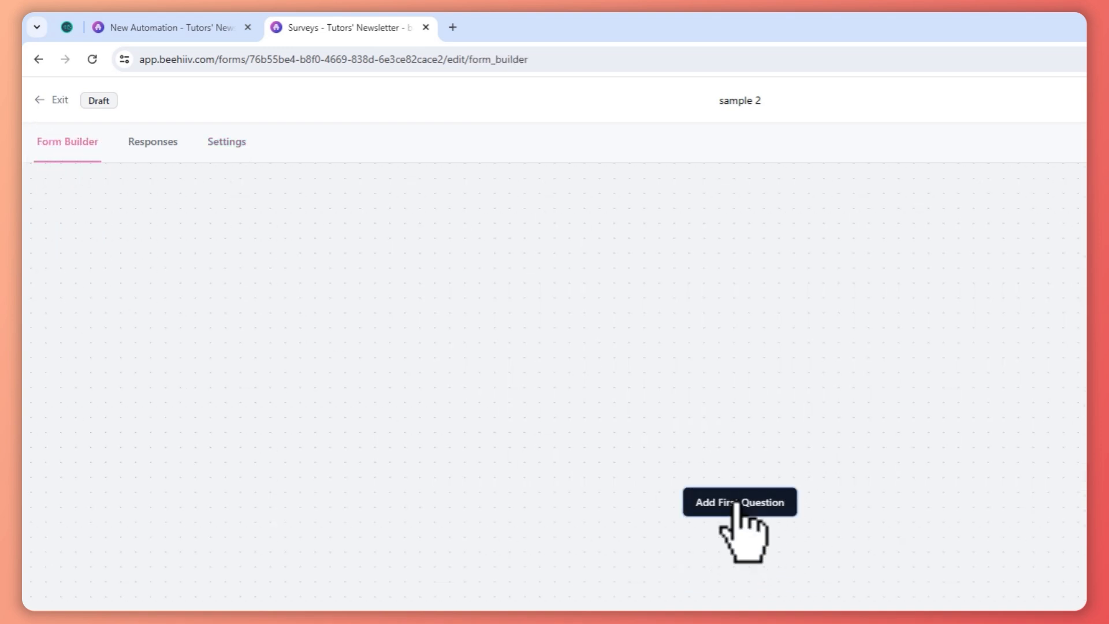
click(736, 508)
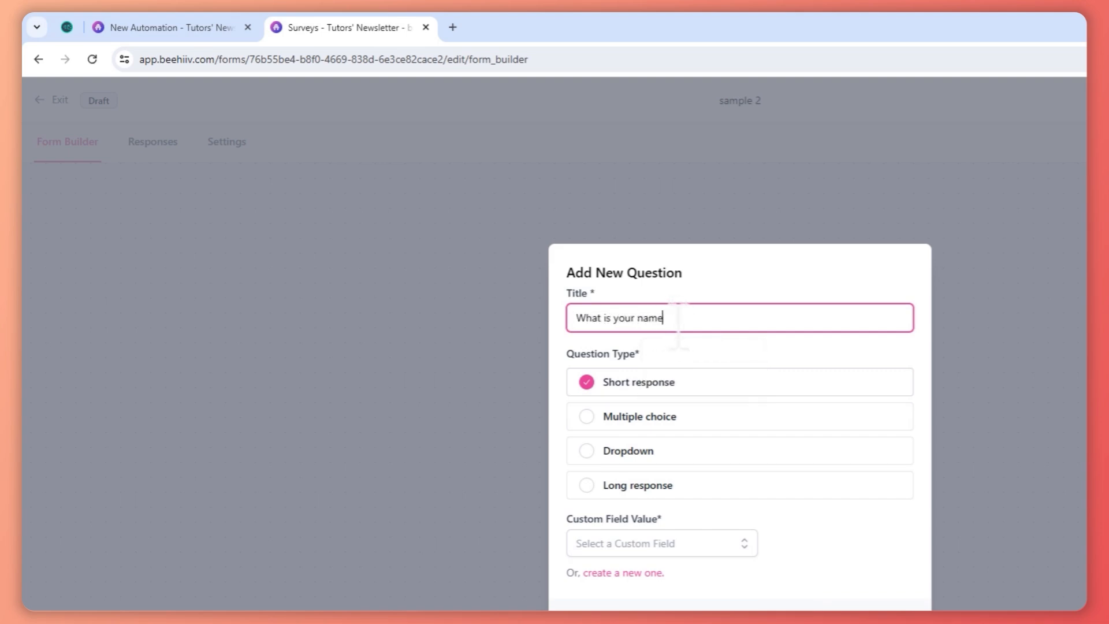
text(?)
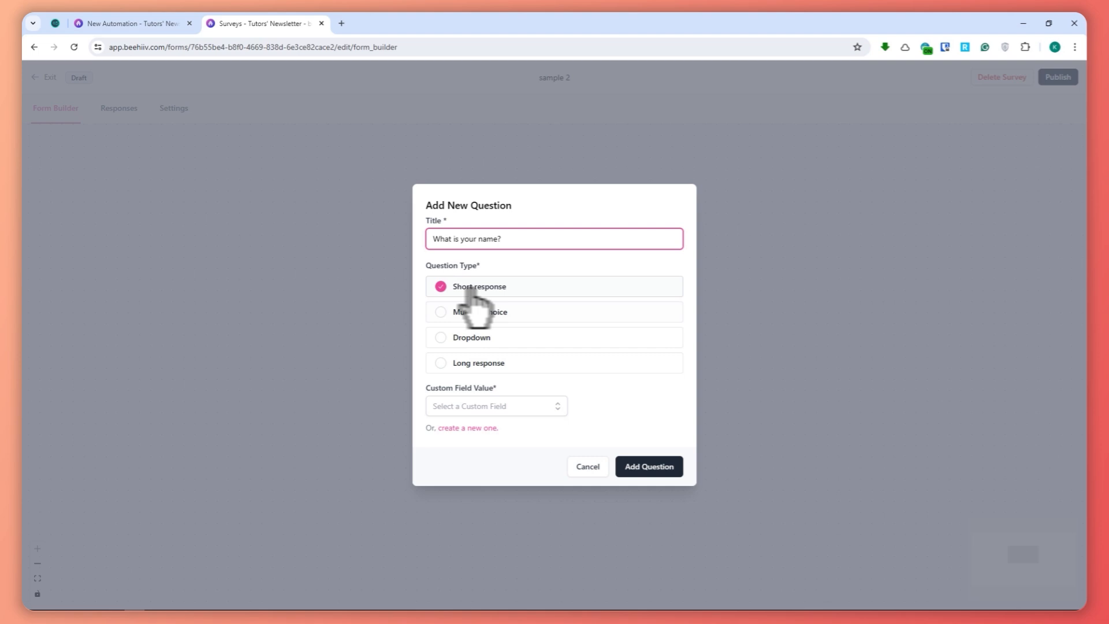
click(471, 288)
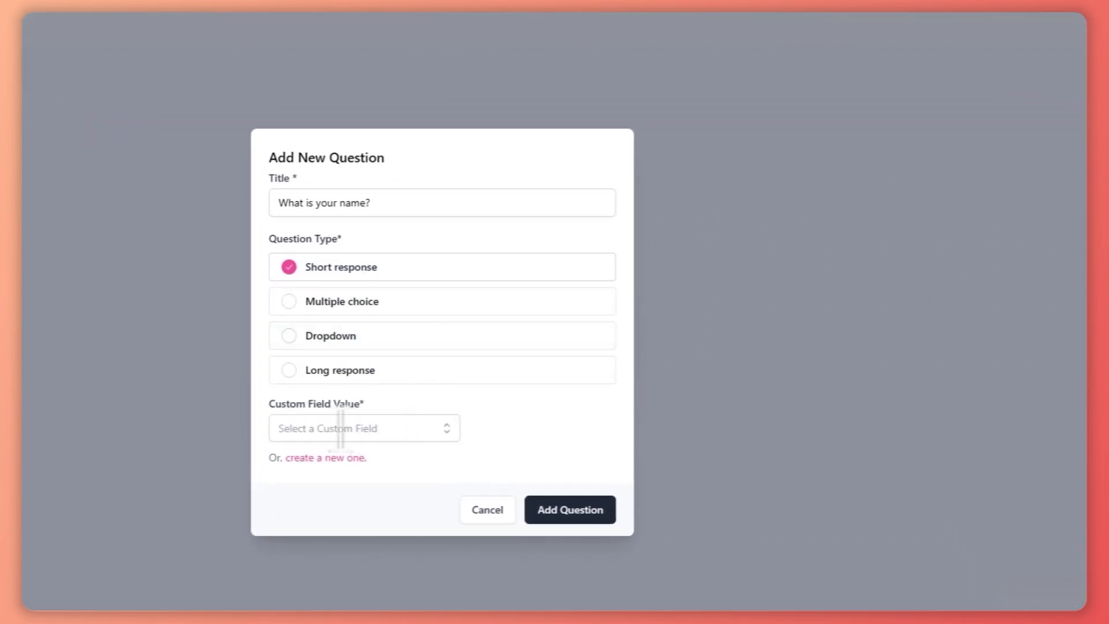
click(347, 428)
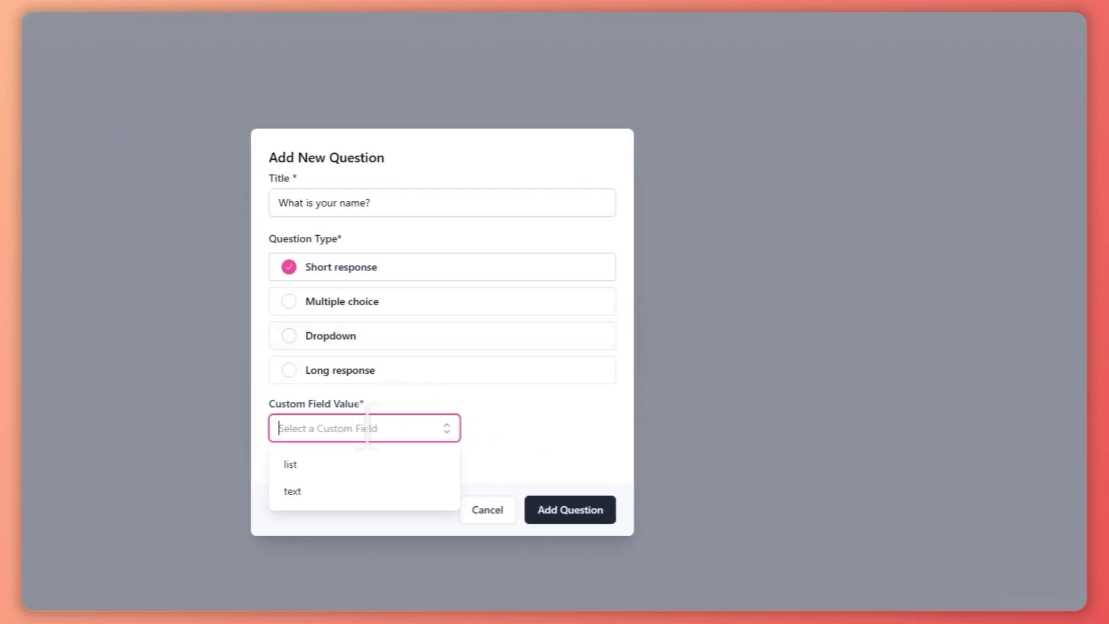
click(507, 415)
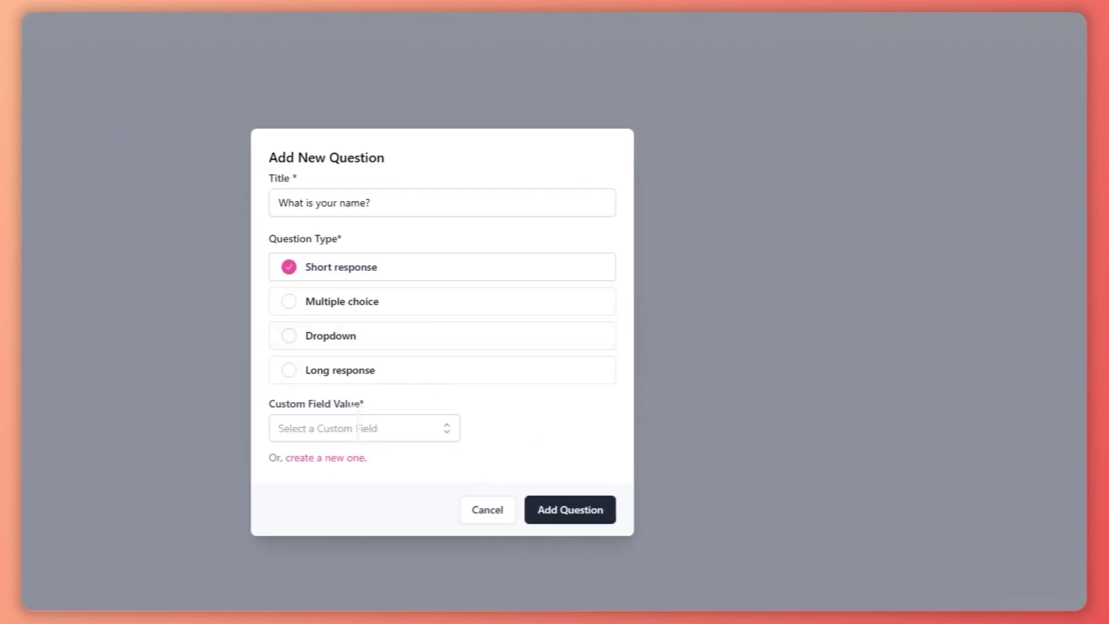
click(350, 428)
click(508, 408)
click(334, 459)
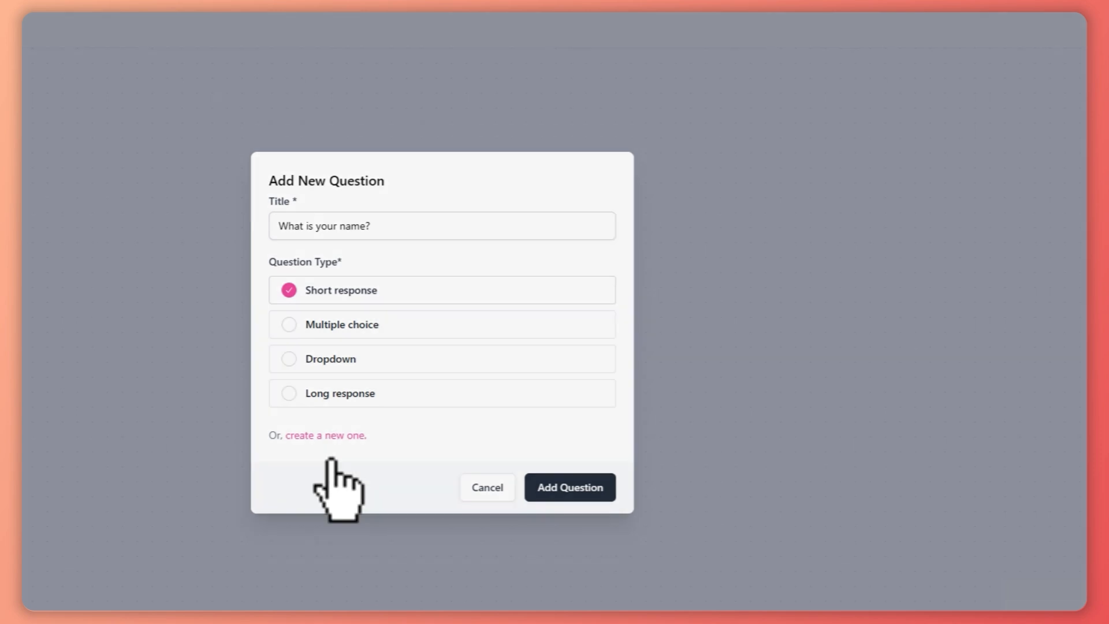
click(819, 349)
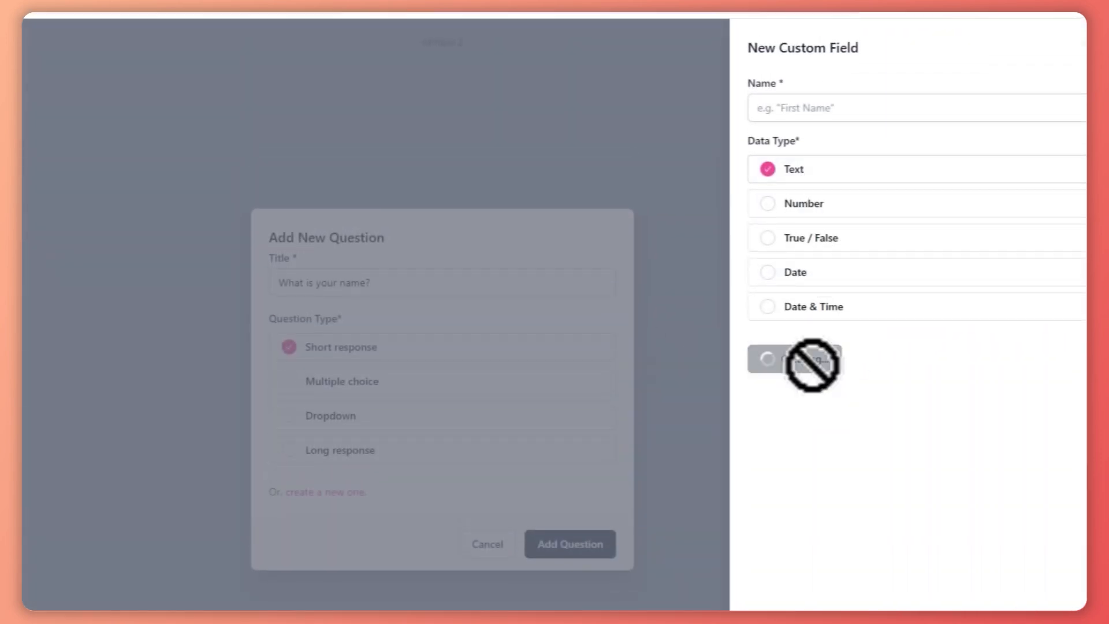
click(563, 424)
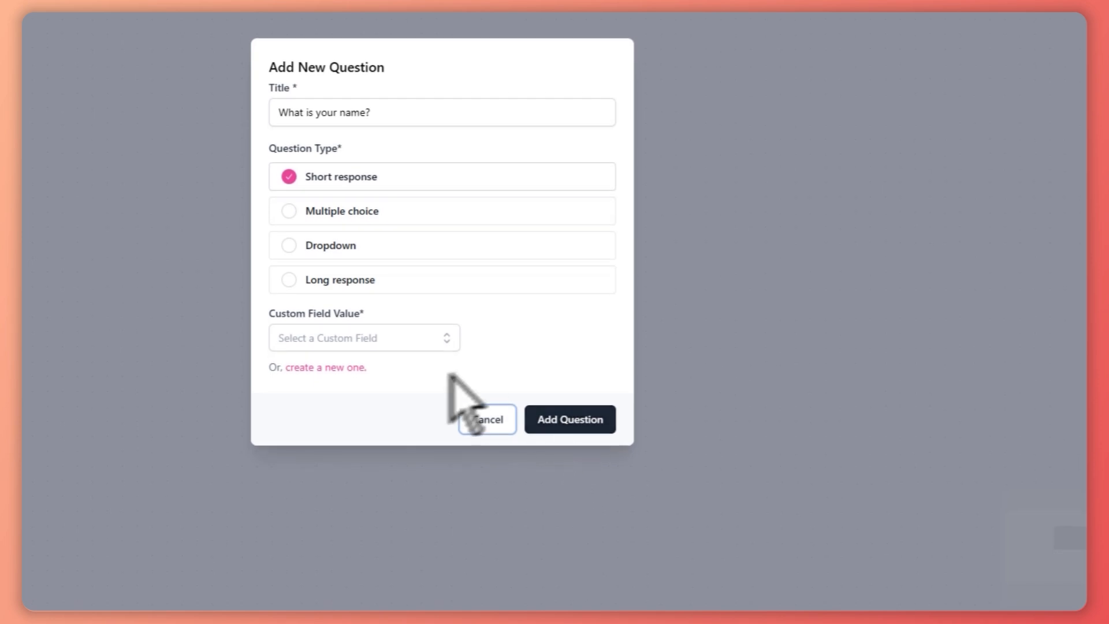
click(565, 426)
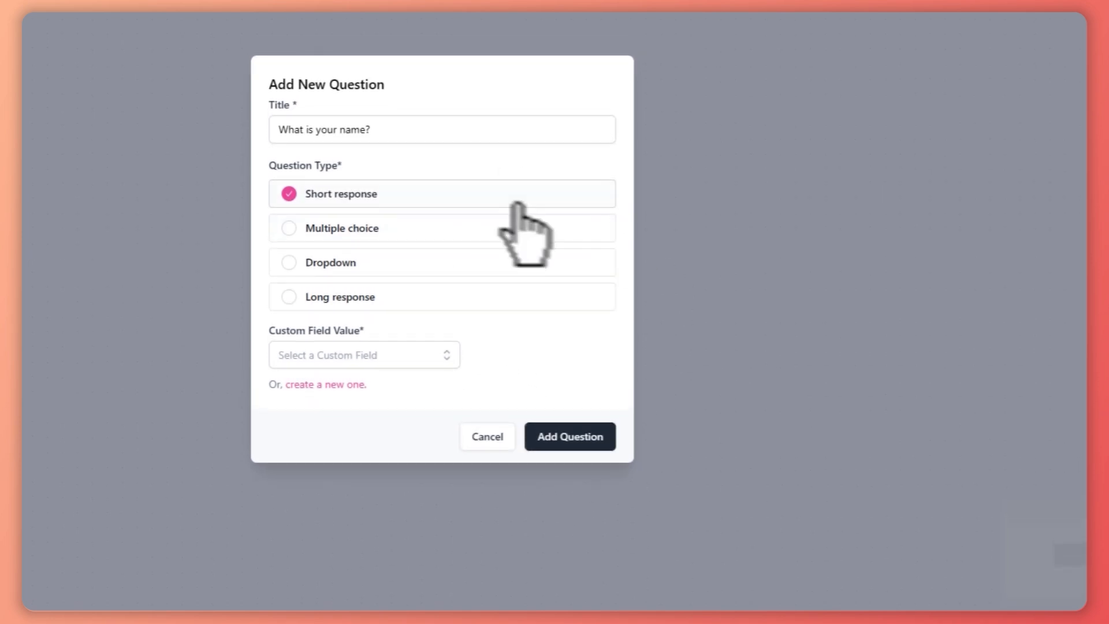
Step: Link the question to the "text" custom field and add it to the survey
click(392, 354)
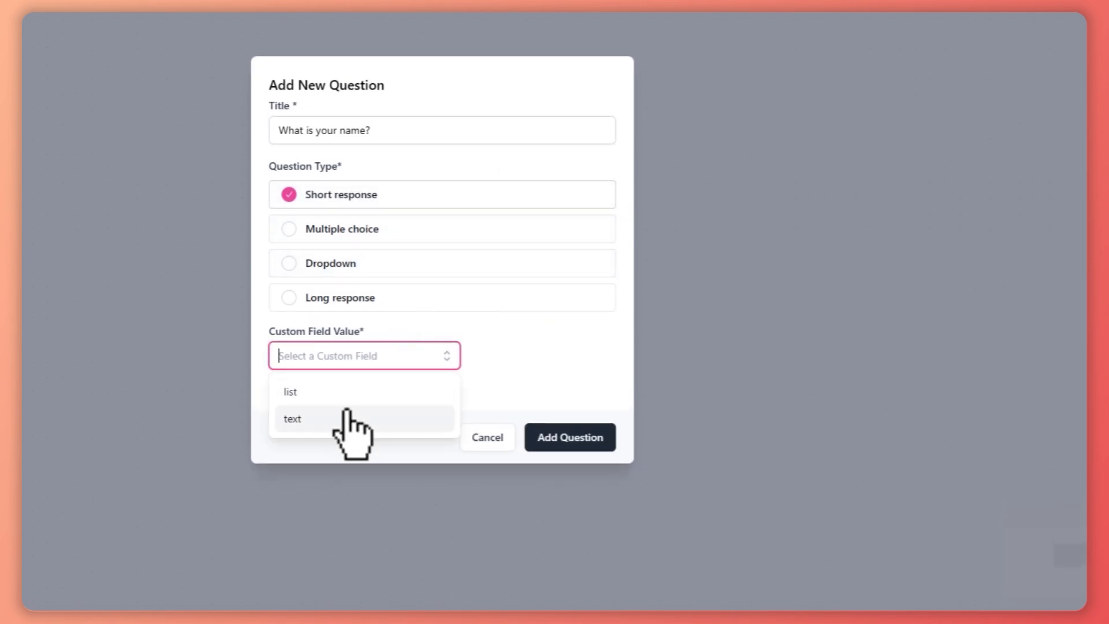
click(346, 418)
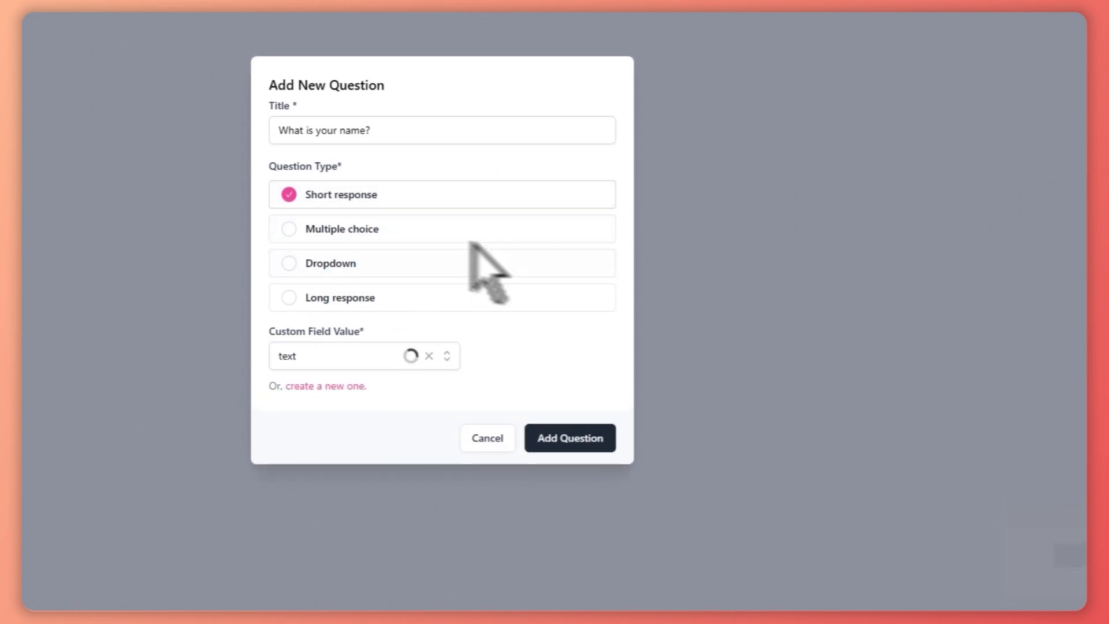
click(568, 439)
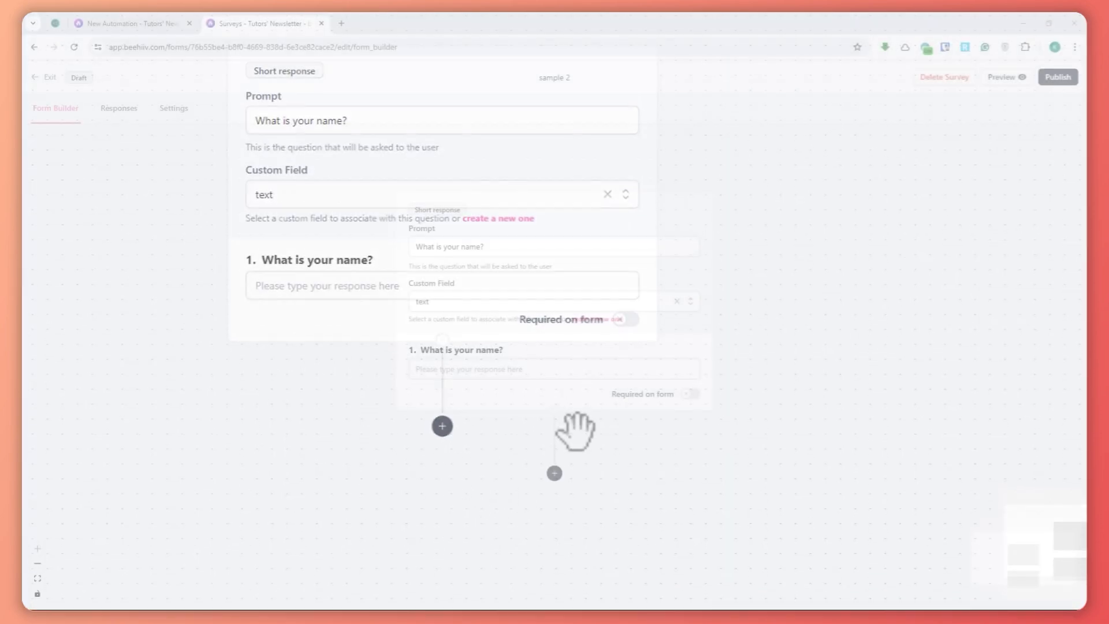
Step: Preview the "sample 2" survey and return to the form builder
click(553, 475)
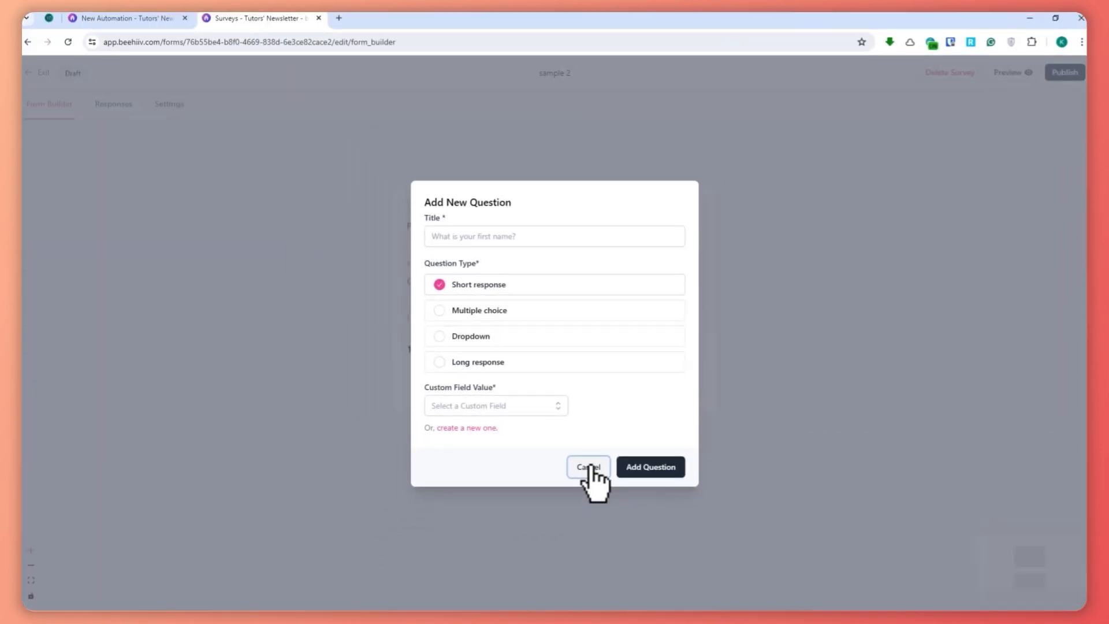
click(590, 525)
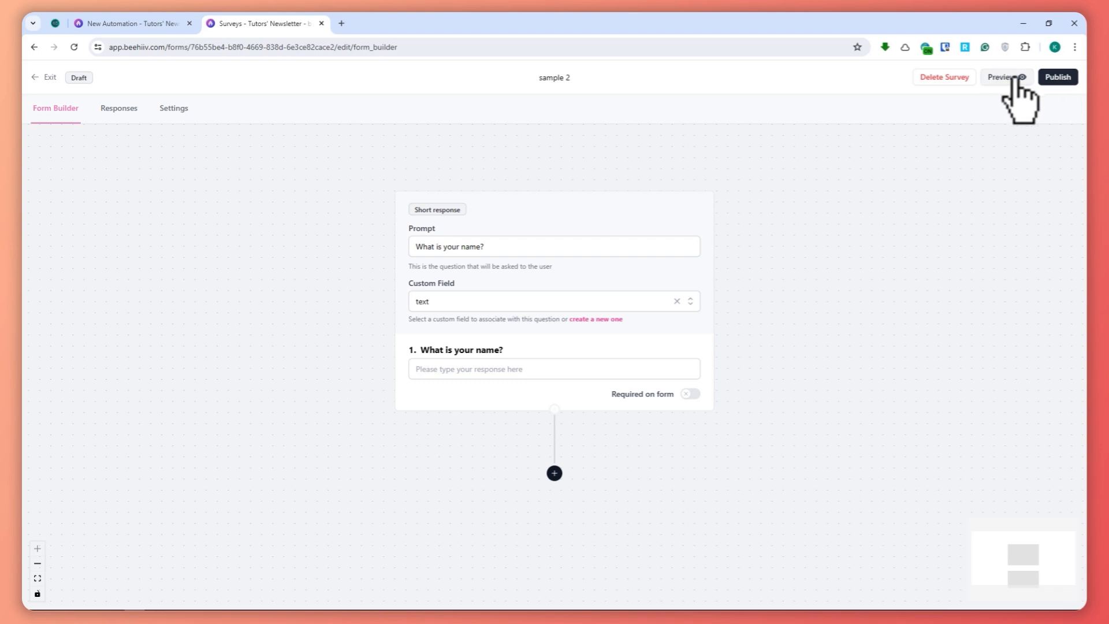
click(1008, 77)
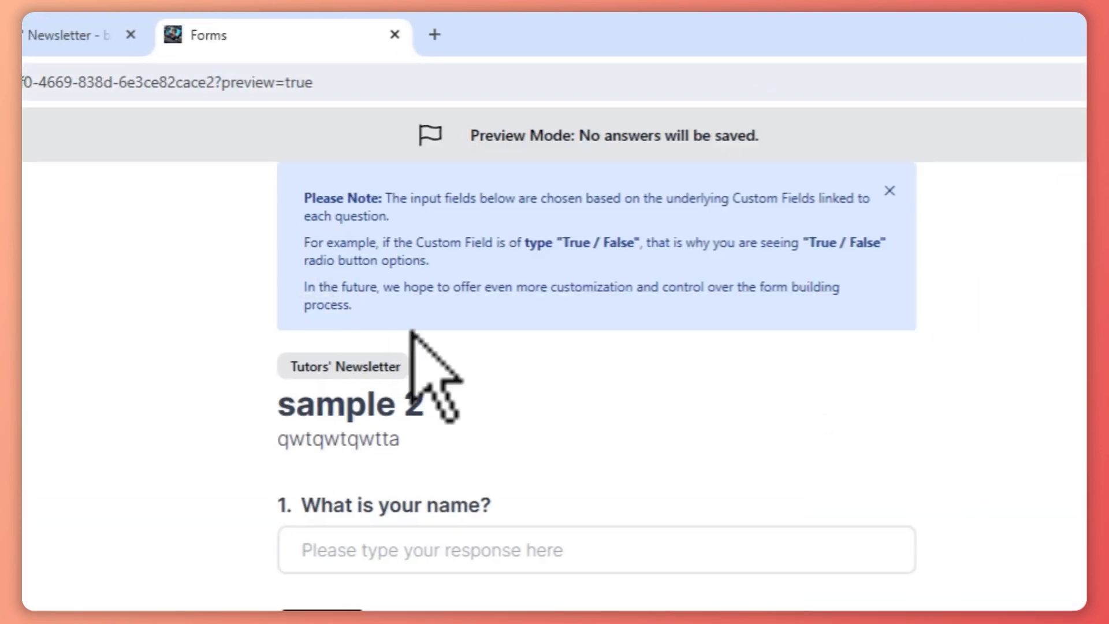
click(396, 35)
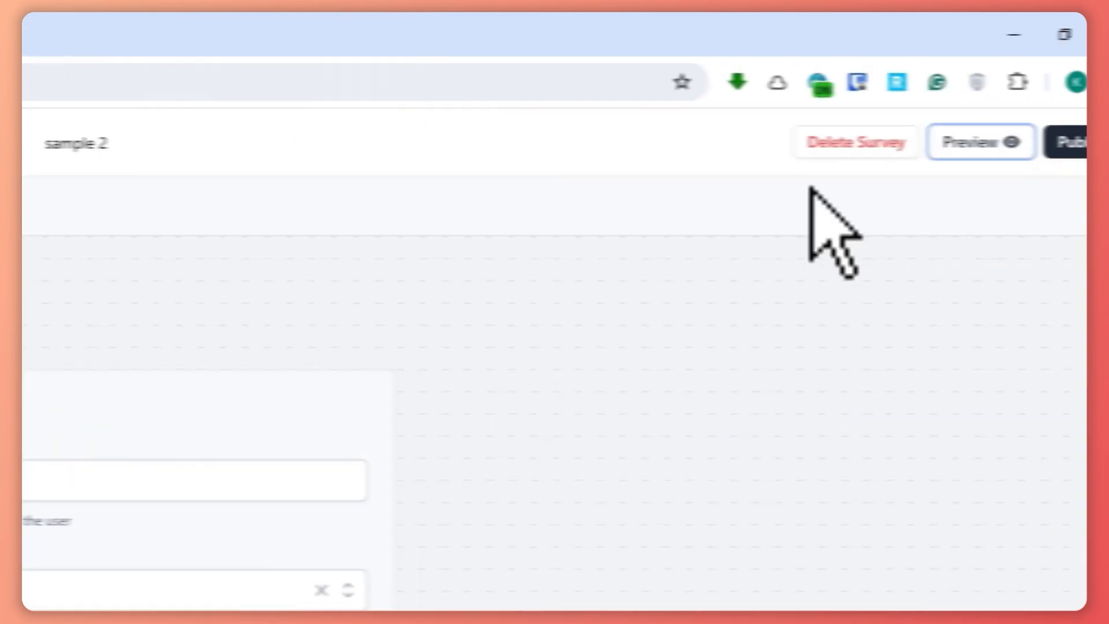
Step: Publish the "sample 2" survey and copy its URL from the Surveys list
click(1036, 145)
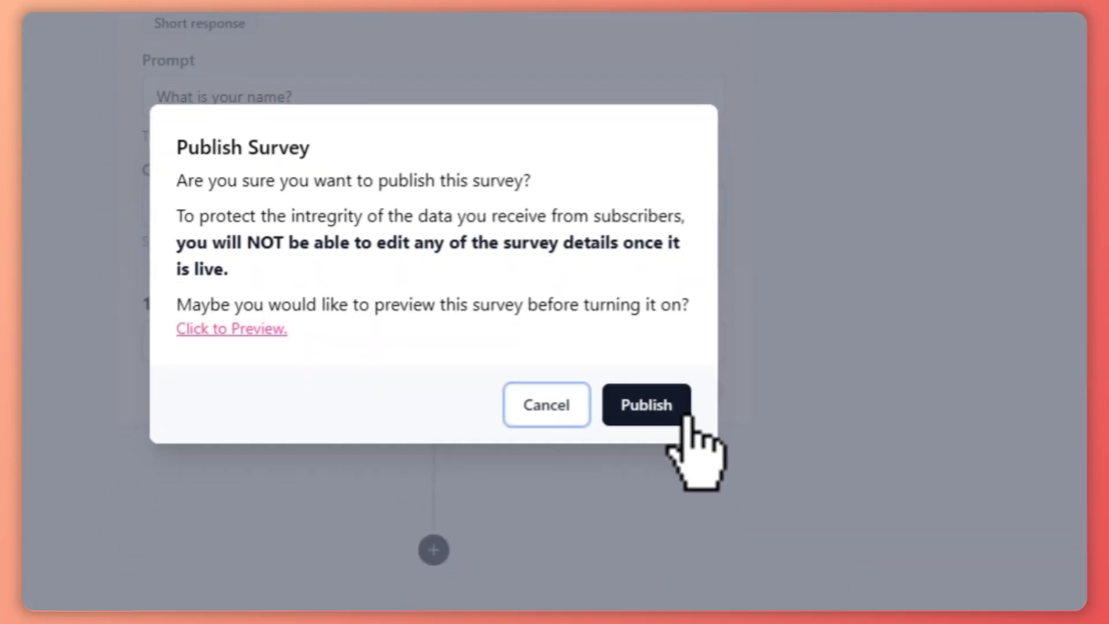
click(687, 417)
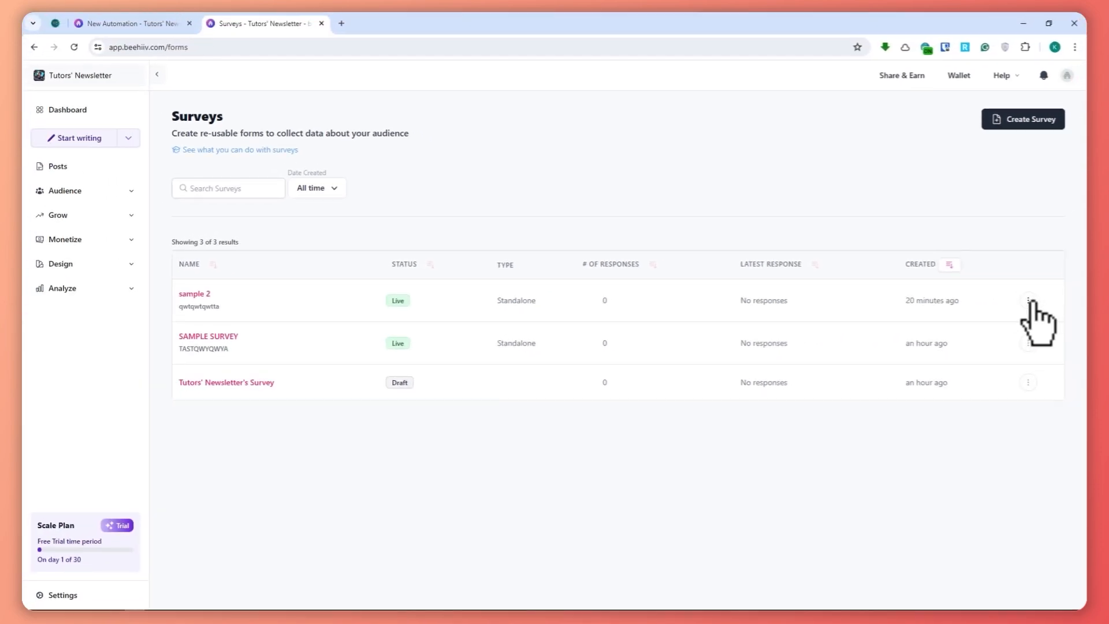
click(1028, 301)
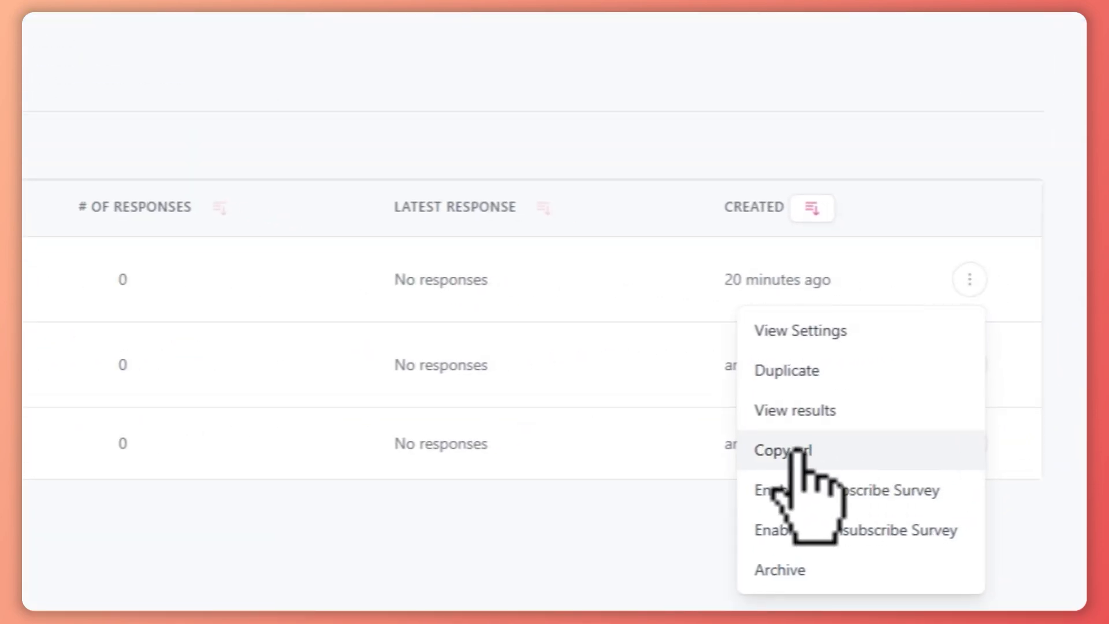
click(798, 451)
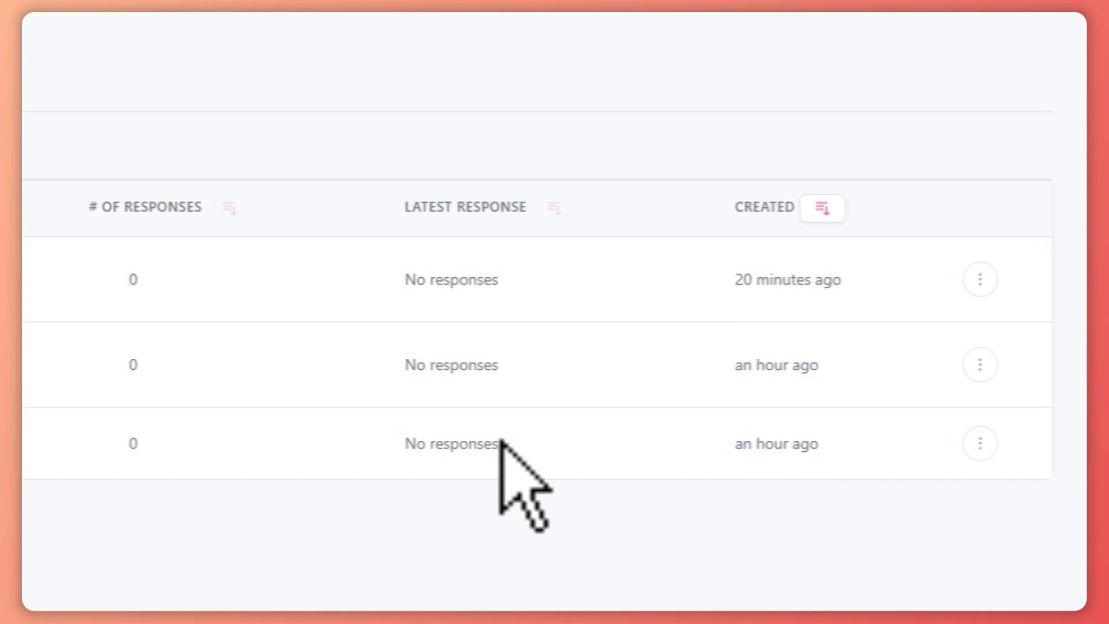
Step: Return to the automation workflow, set the Time Delay step to wait 1 day, activate it and save
click(252, 29)
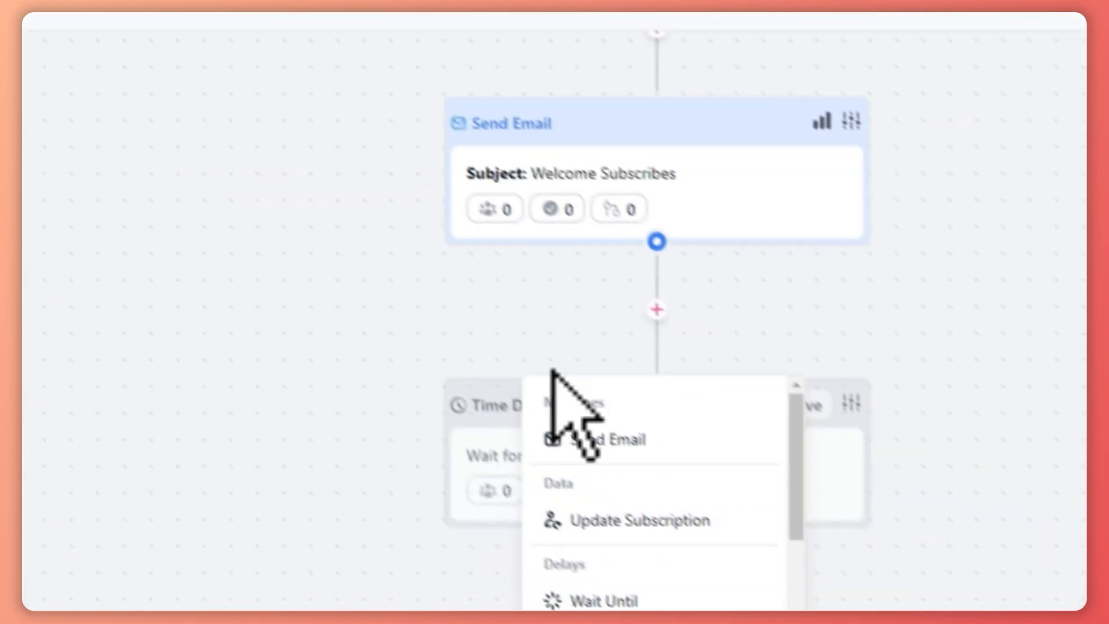
click(793, 301)
scroll(793, 301, up, 5)
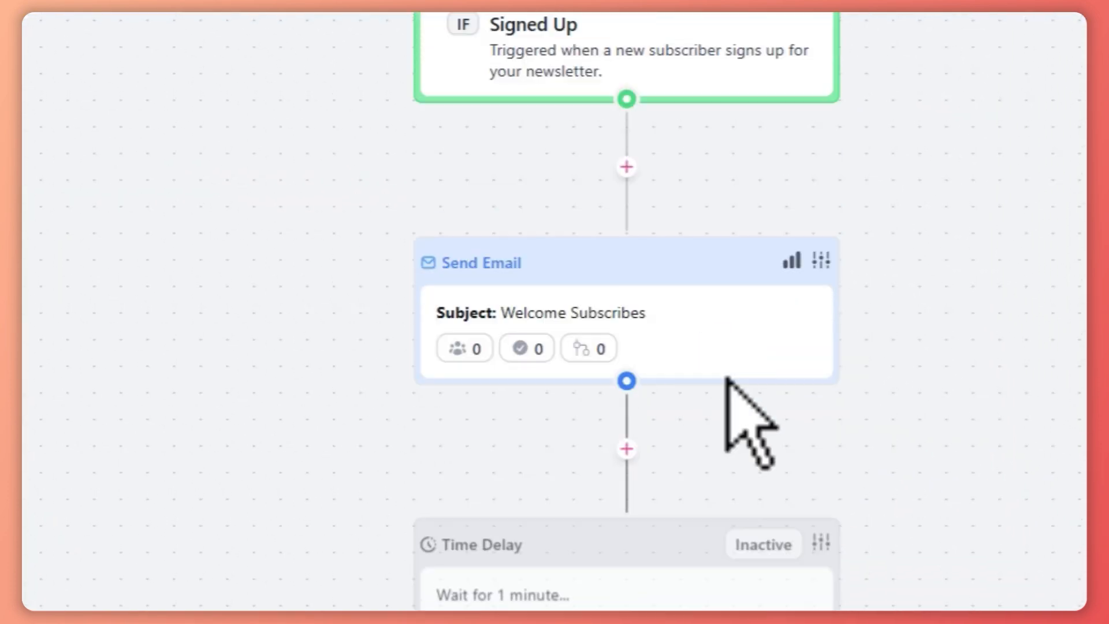
scroll(636, 370, down, 8)
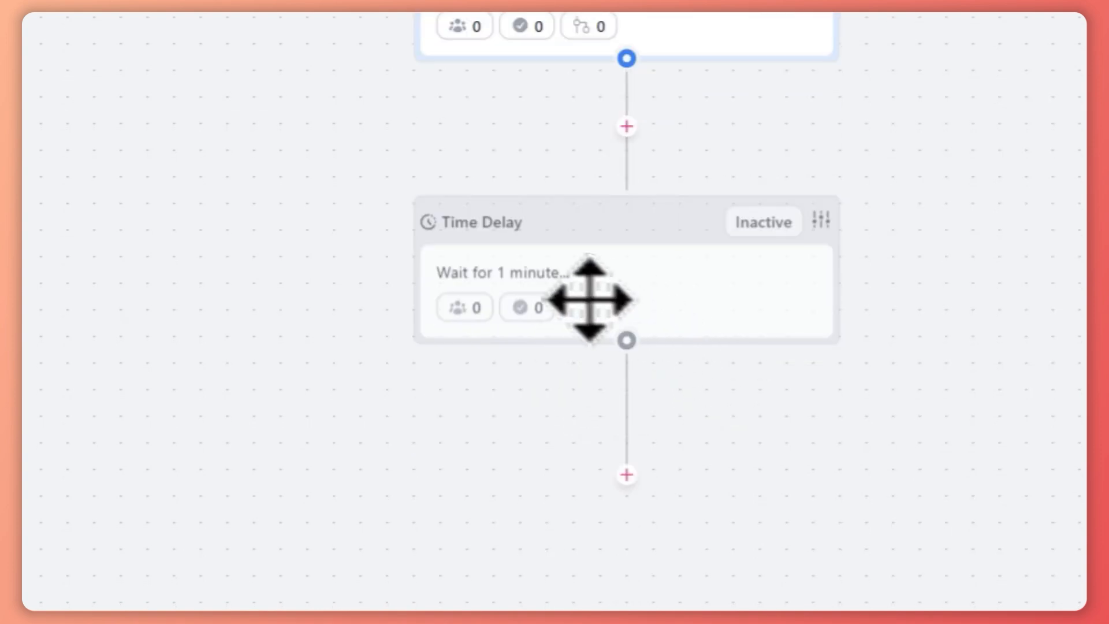
click(821, 219)
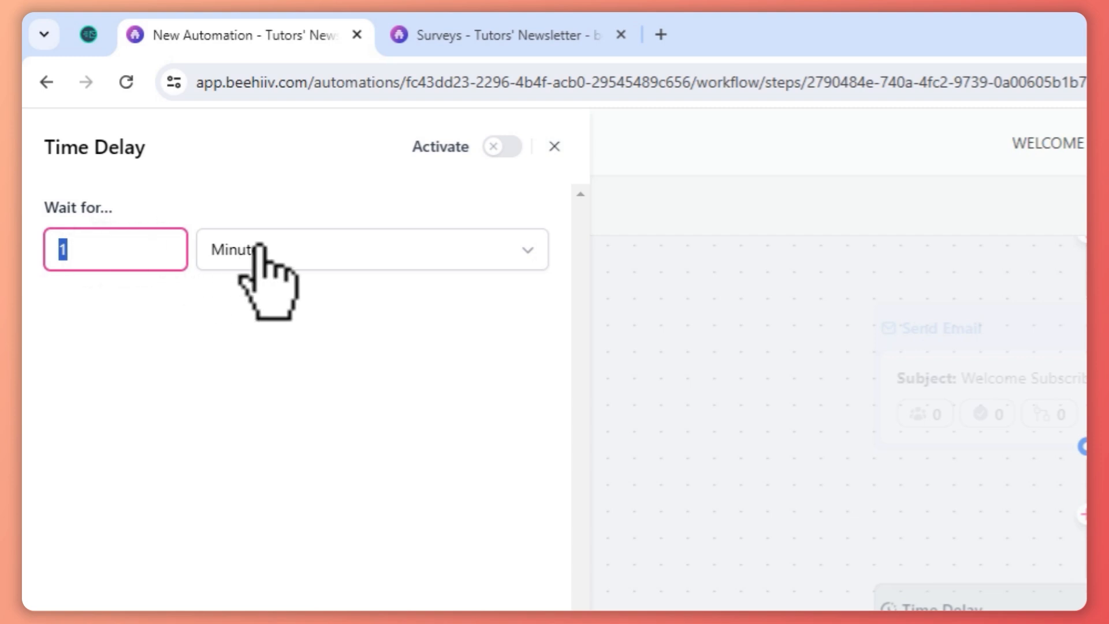
click(258, 247)
click(231, 384)
click(502, 146)
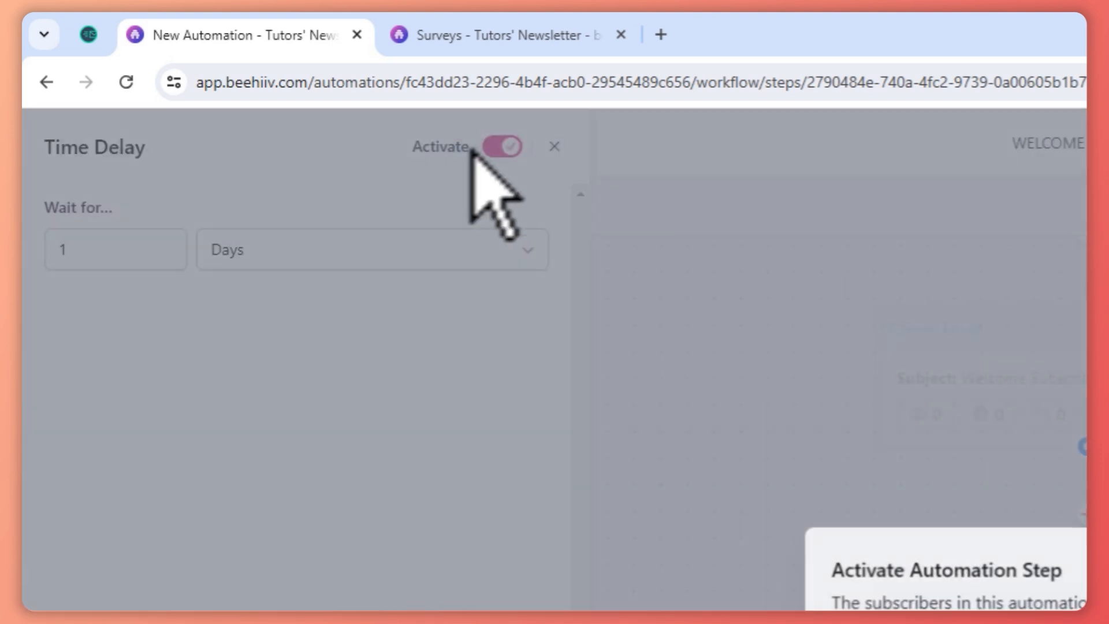
click(823, 166)
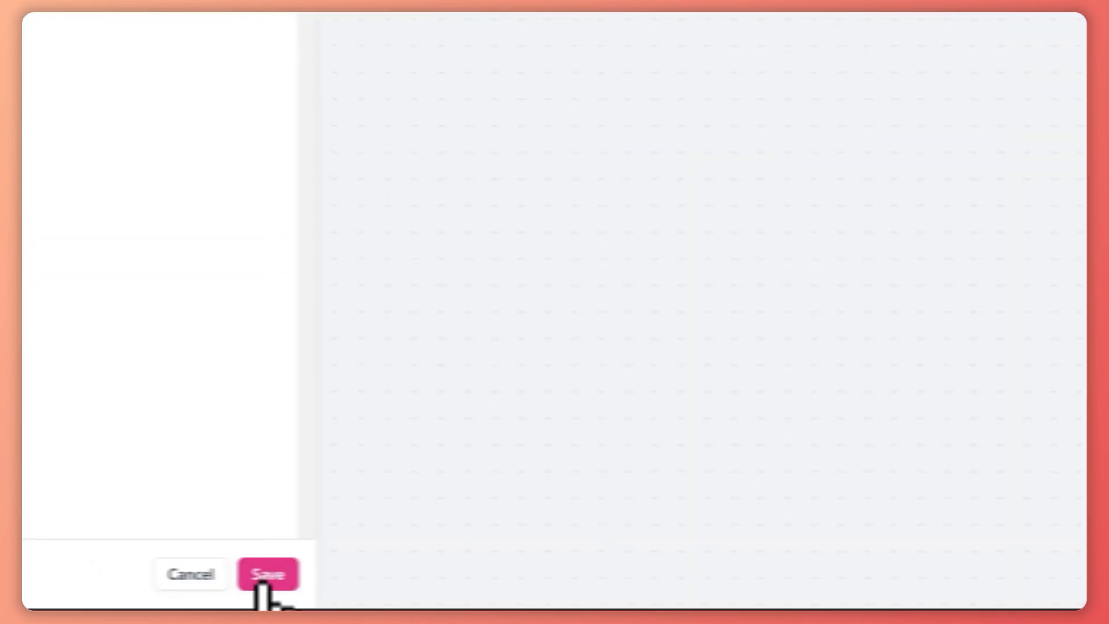
click(46, 577)
click(346, 566)
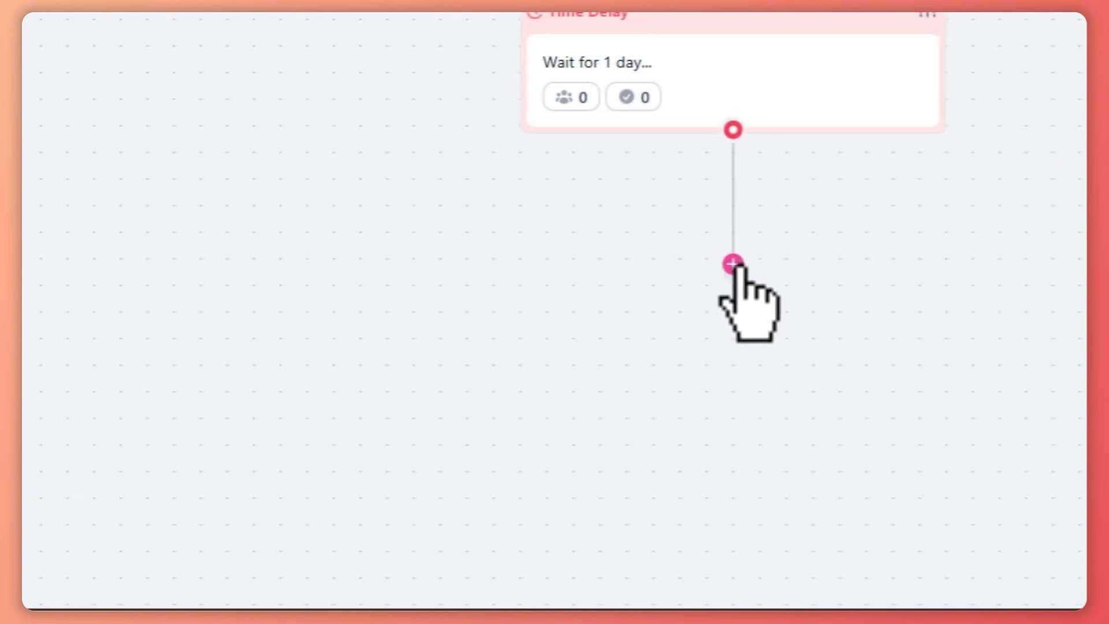
Step: Add a Send Email step after the Time Delay step and create a new email for it
click(733, 262)
click(695, 193)
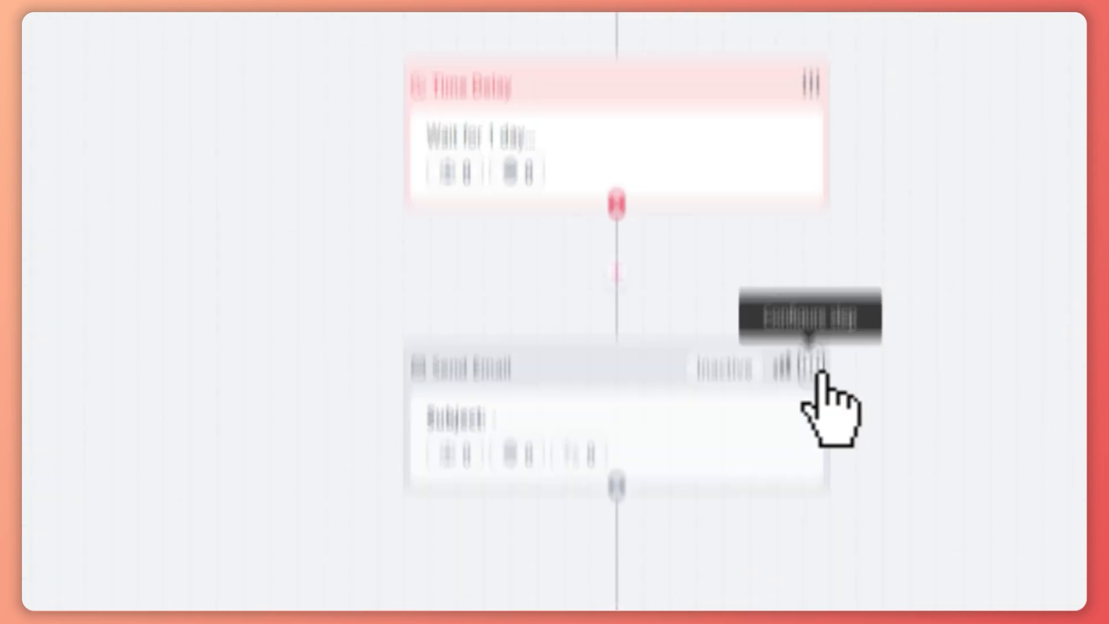
click(921, 282)
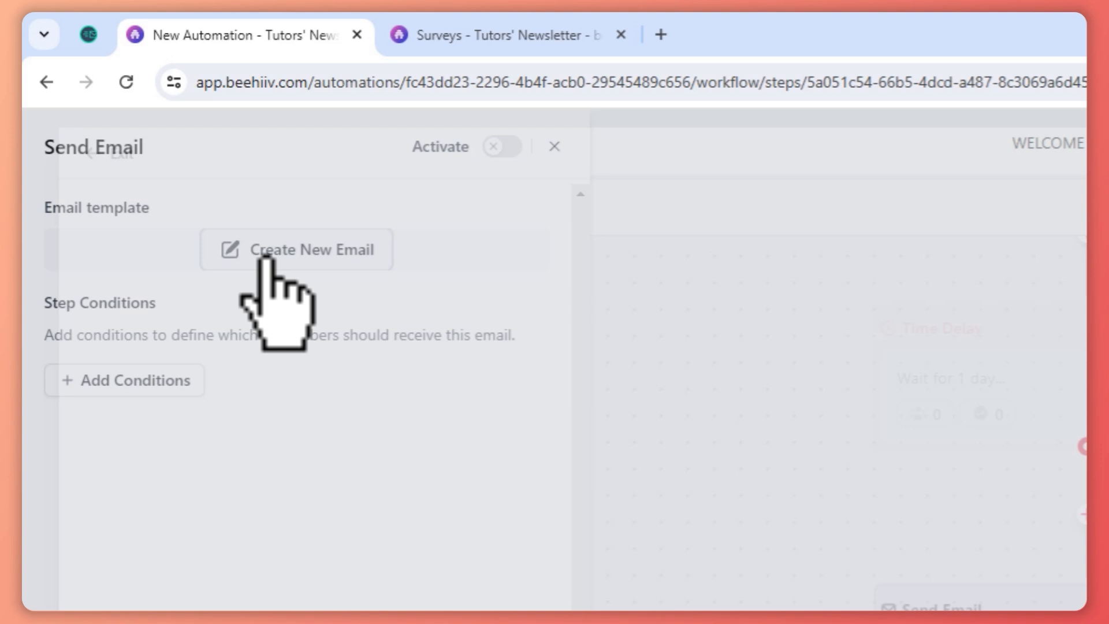
click(238, 257)
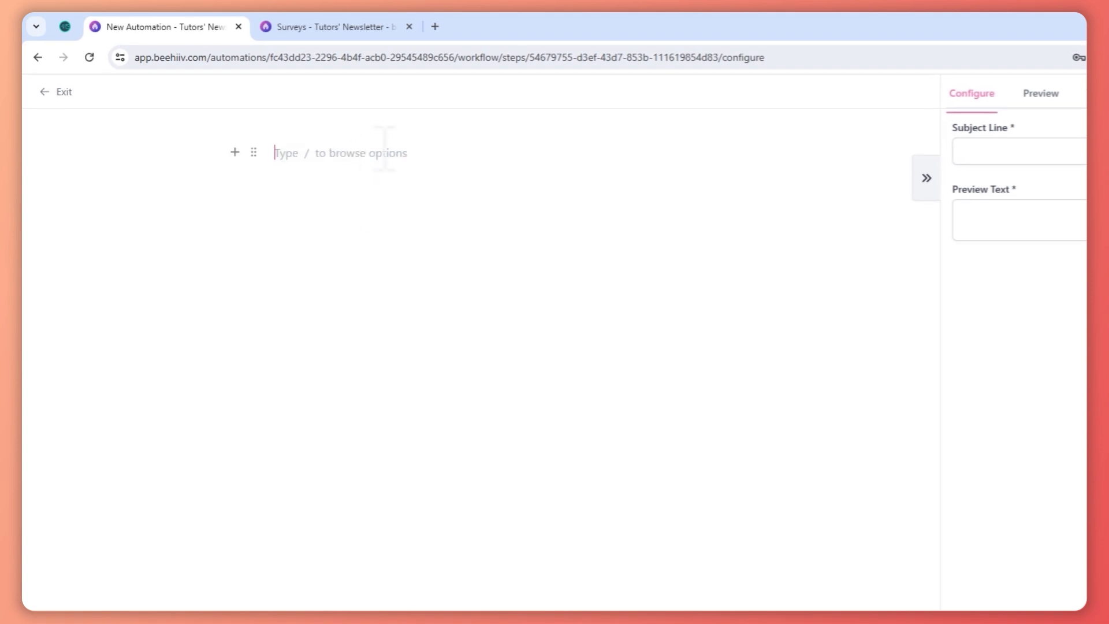
Step: Paste the prepared survey invitation into the email body and delete its [Survey Link] placeholder
key(ctrl+v)
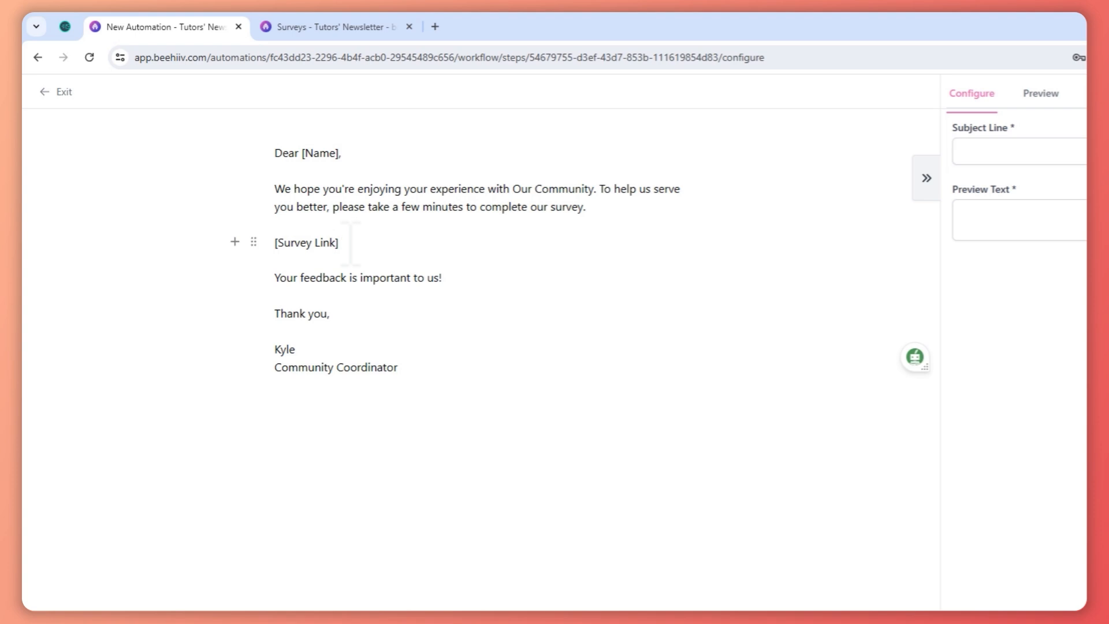
key(BackSpace)
key(BackSpace)
key(BackSpace)
key(BackSpace)
key(BackSpace)
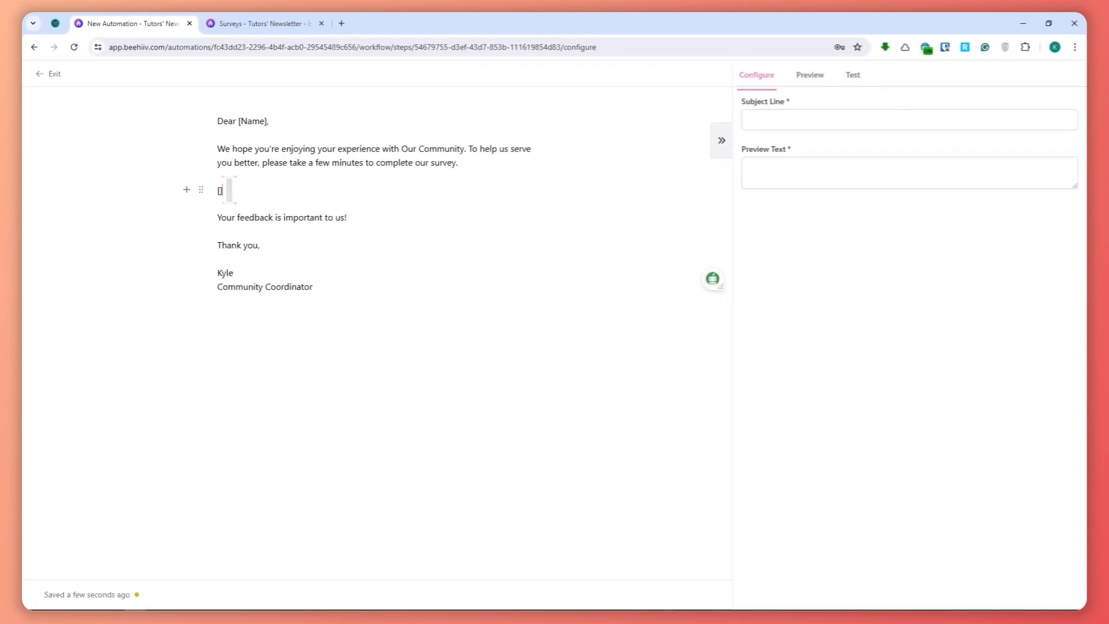
key(BackSpace)
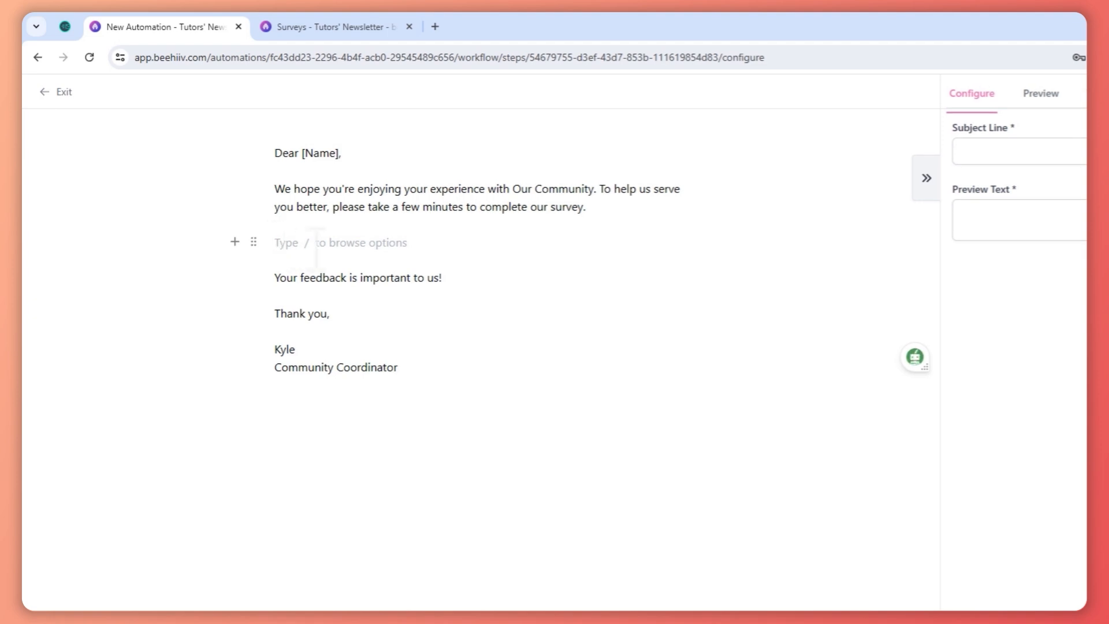
Step: Insert a custom button labelled "VIEW SURVEY HERE" in the blank line below the email's opening paragraph
text(/)
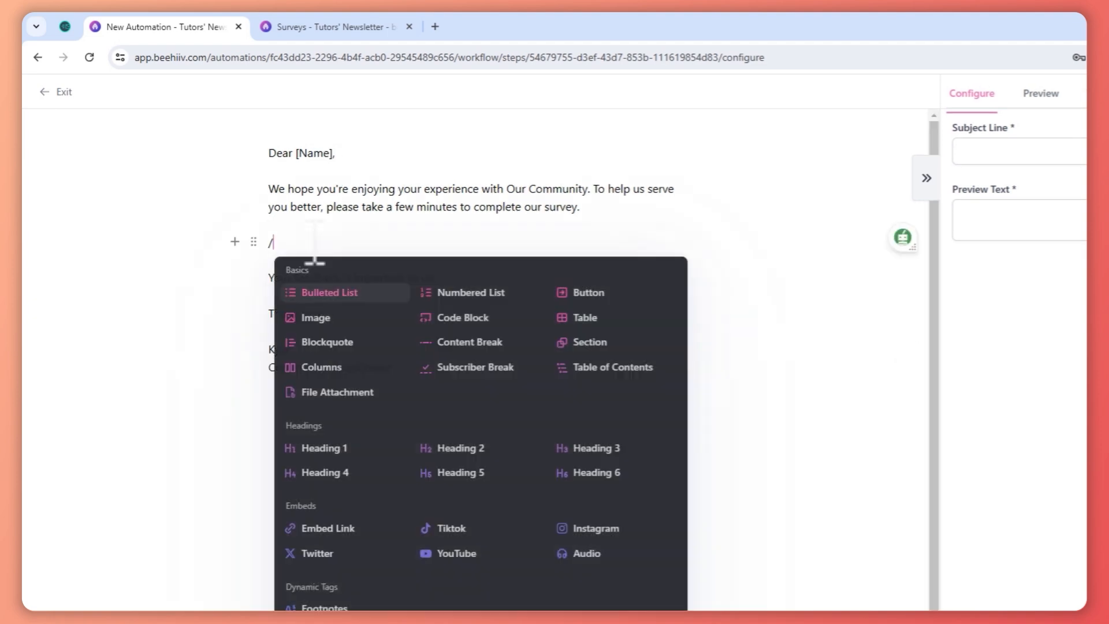
text(+)
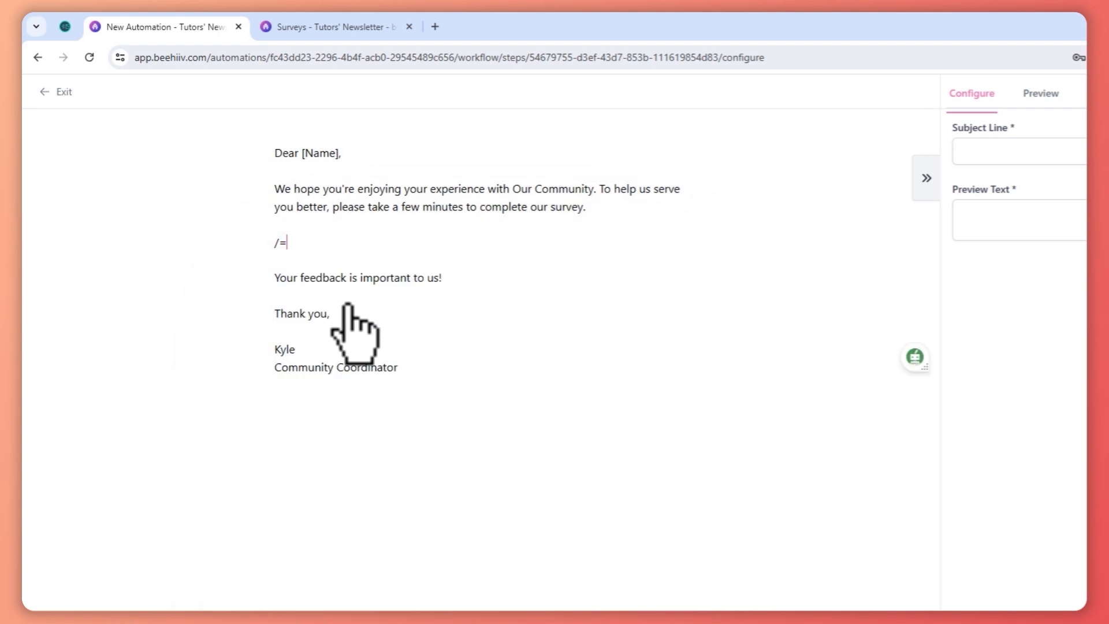
key(BackSpace)
text(BU)
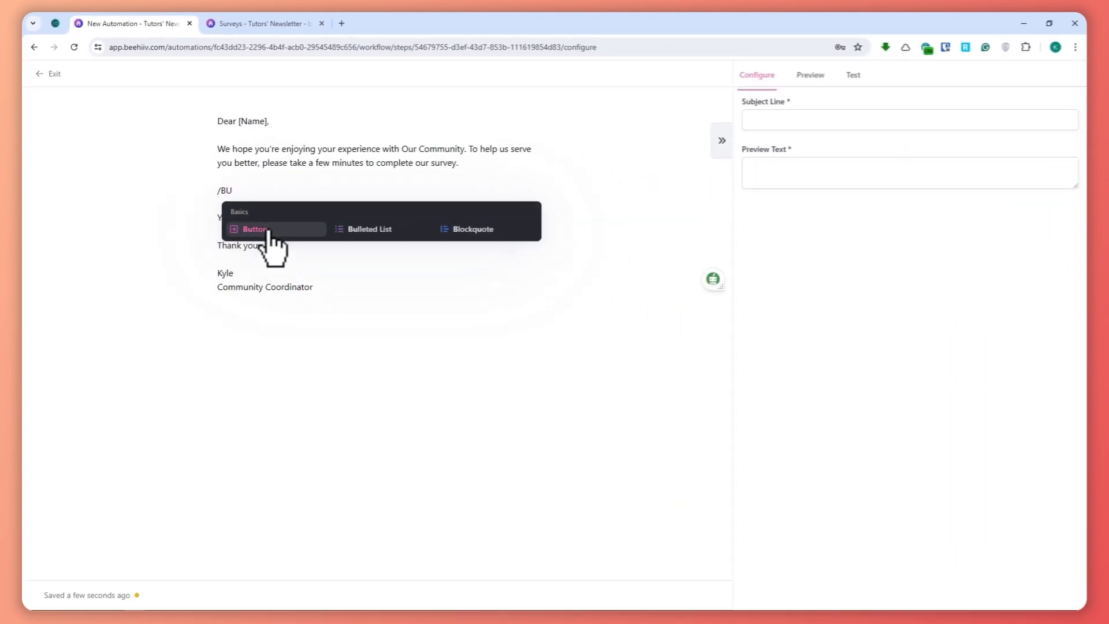
click(268, 231)
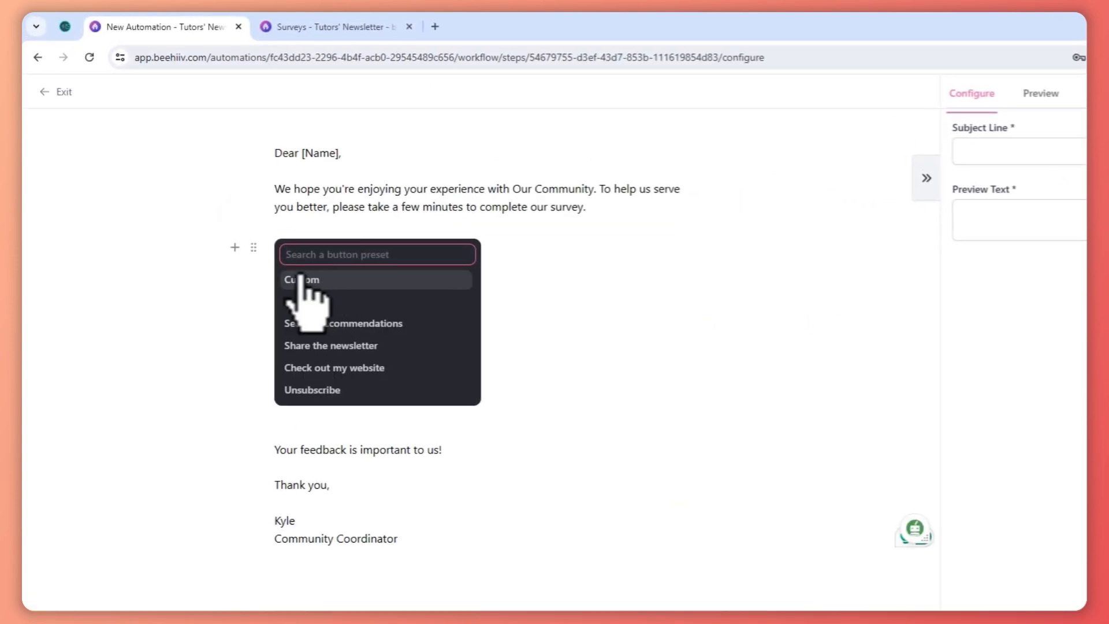
click(312, 281)
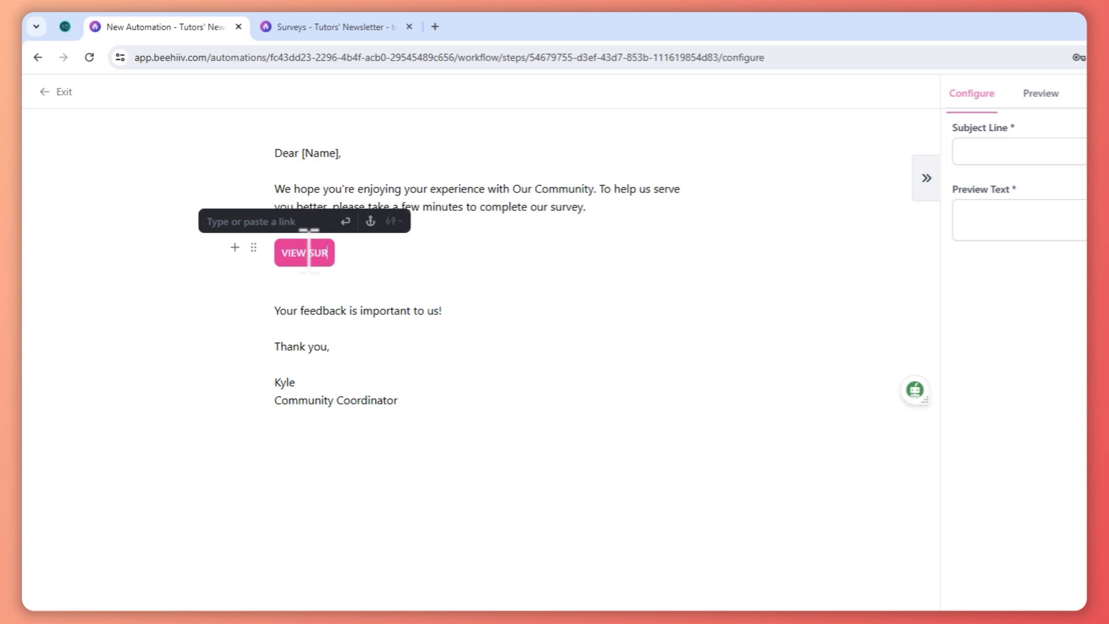
text(VIEW SURVEY HERE)
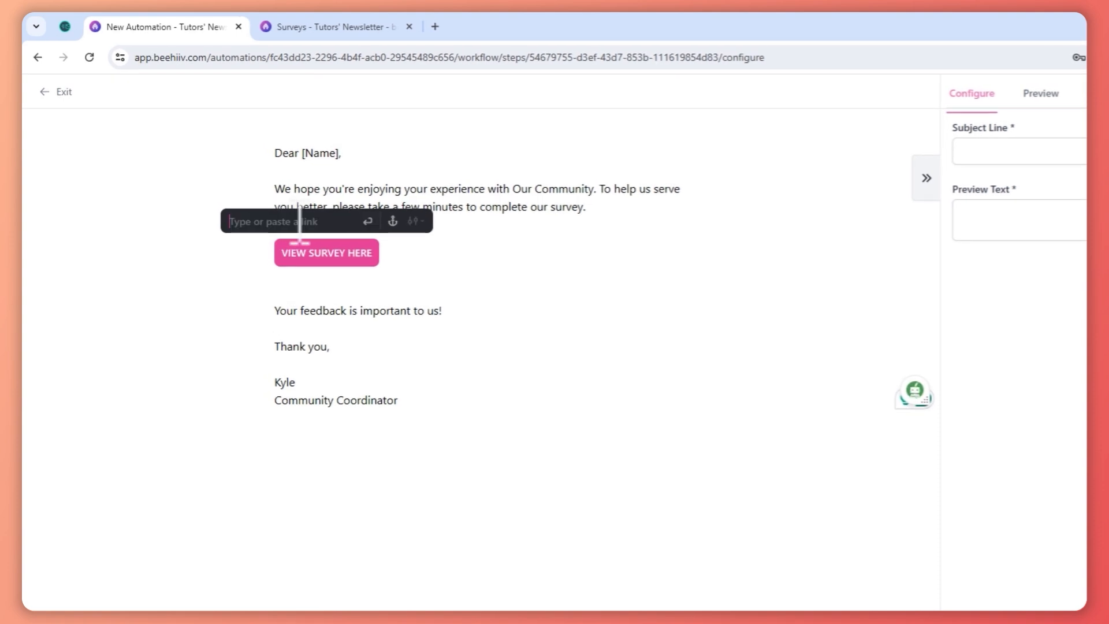
Step: Link the "VIEW SURVEY HERE" button to the copied survey URL
click(329, 27)
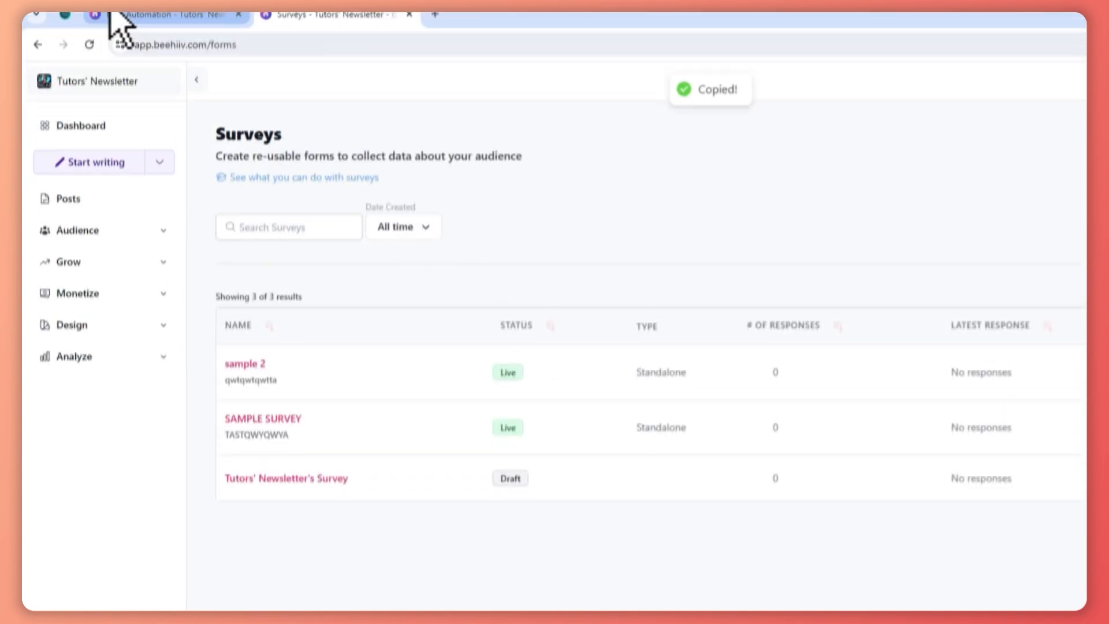
click(135, 34)
right_click(273, 219)
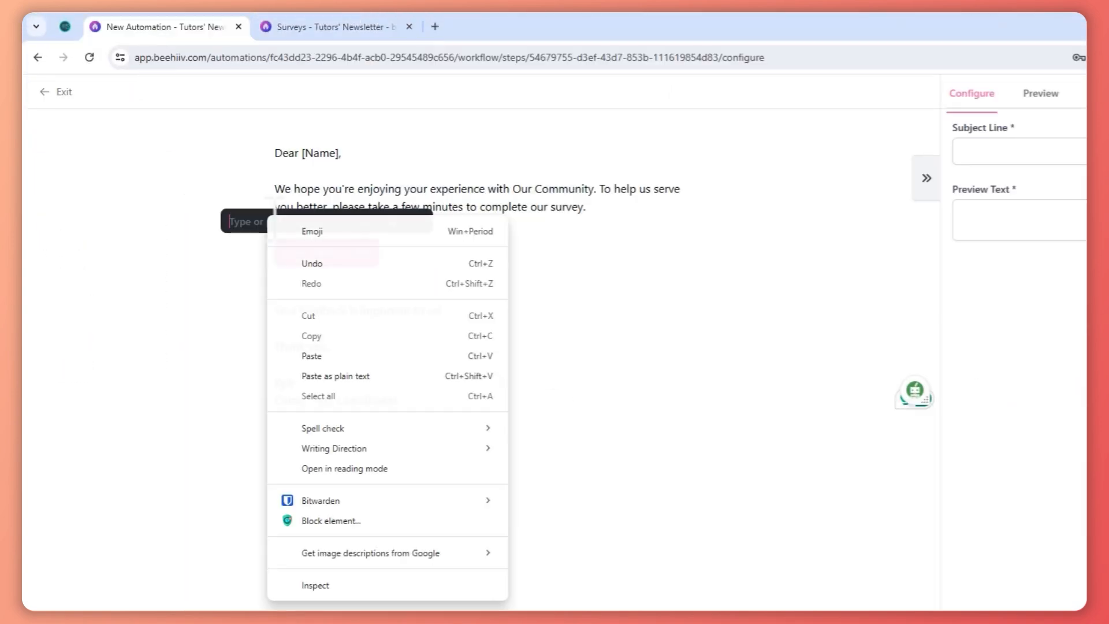
click(338, 359)
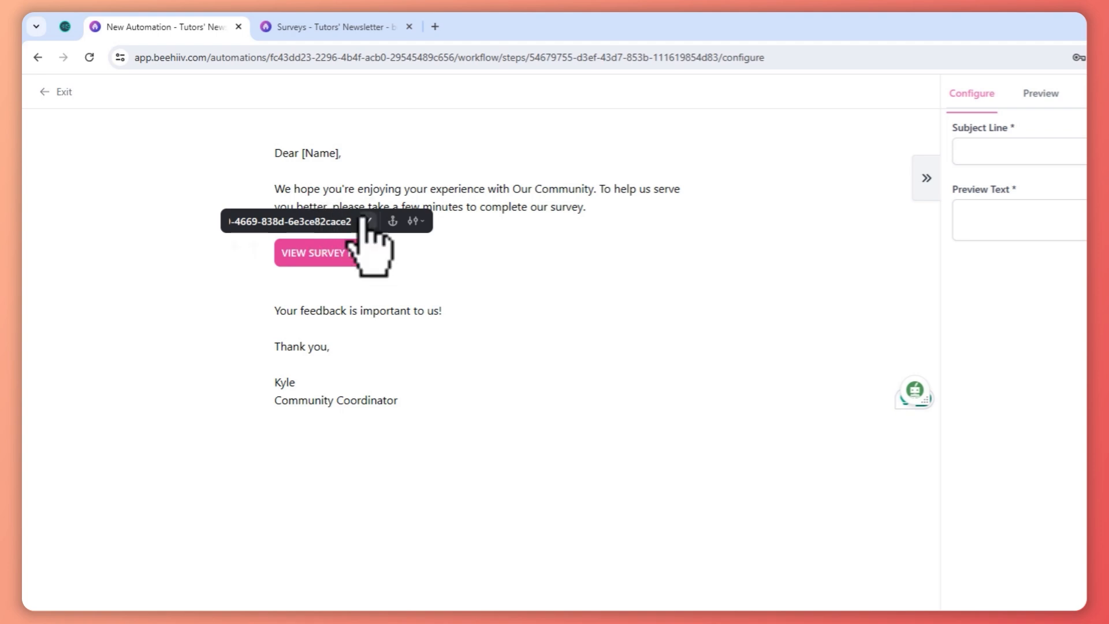
click(367, 219)
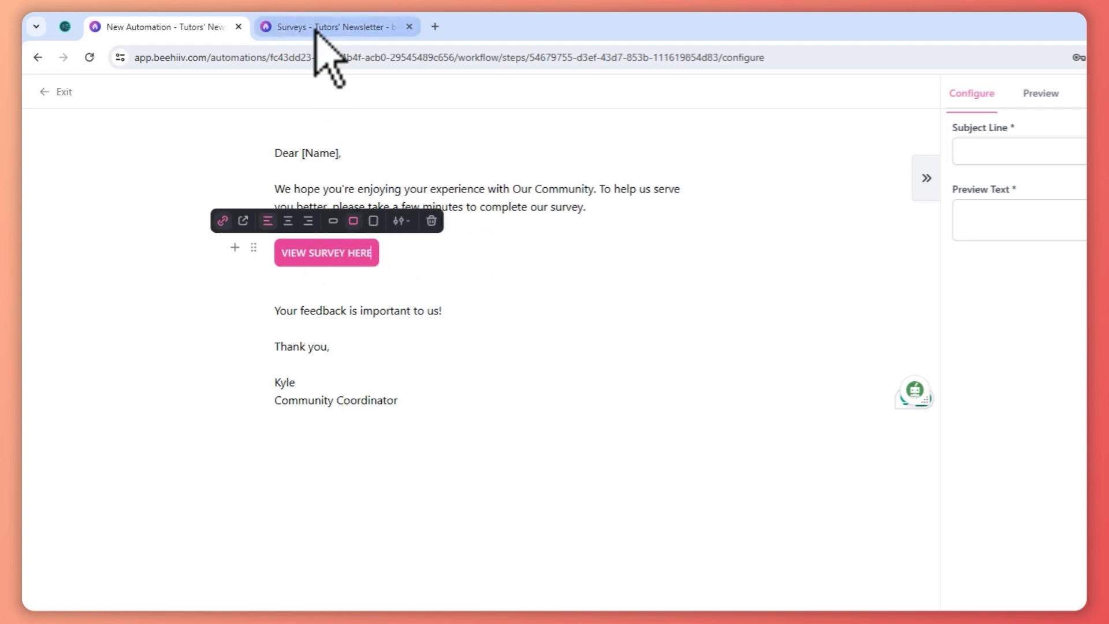
click(443, 310)
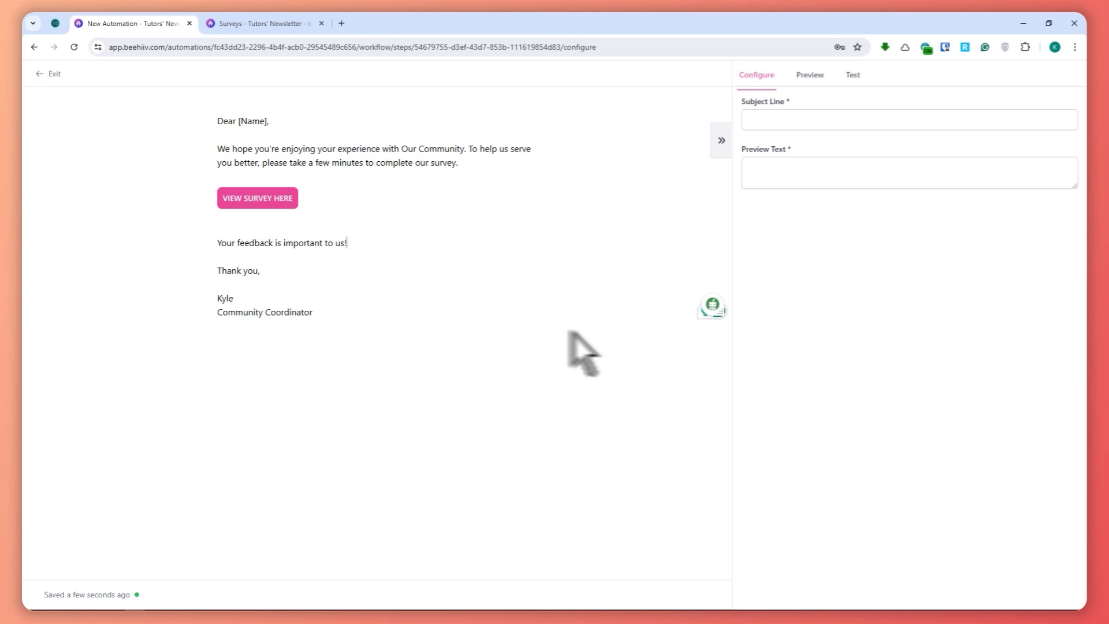
Step: Exit the email editor and try to activate the Send Email step
click(53, 74)
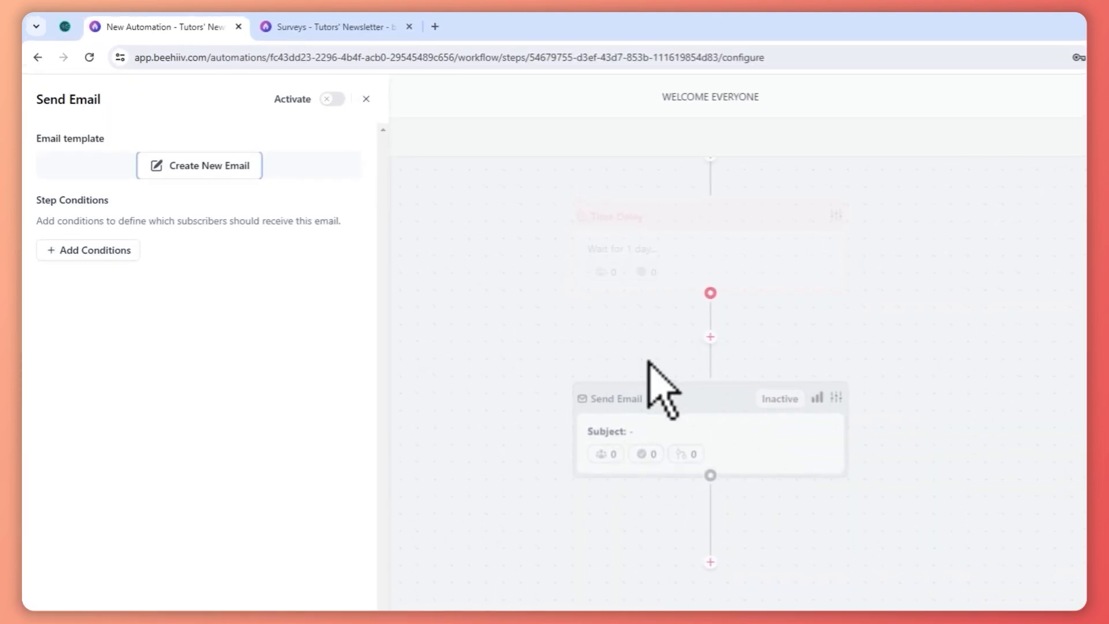
click(327, 100)
click(844, 489)
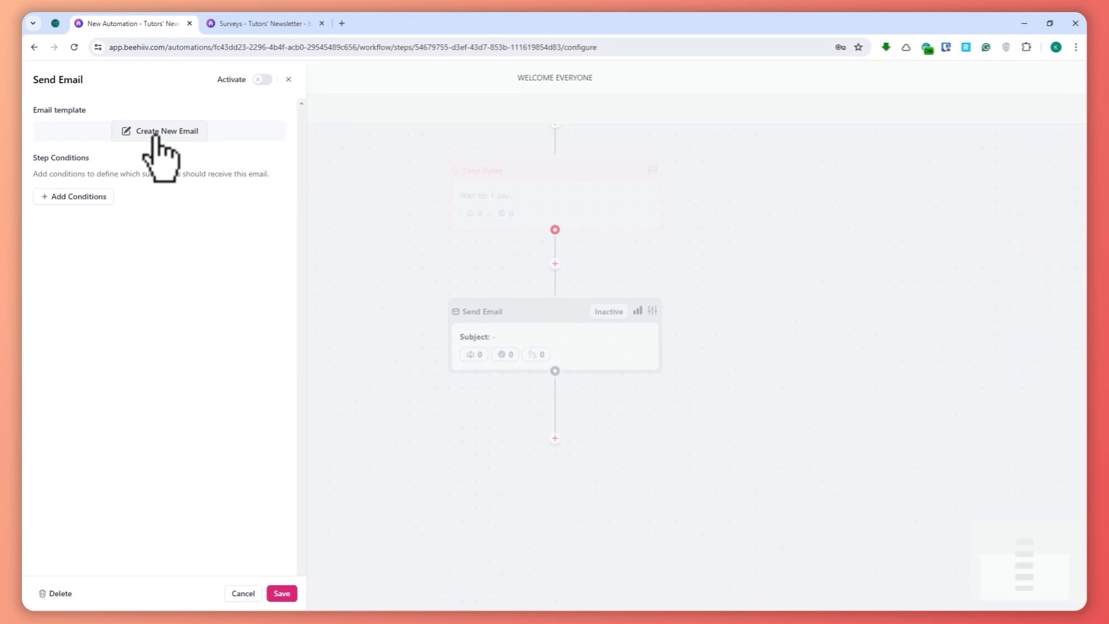
Step: Reopen the survey email, set both its subject line and preview text to "SURVEY", and exit the editor
click(193, 165)
click(956, 149)
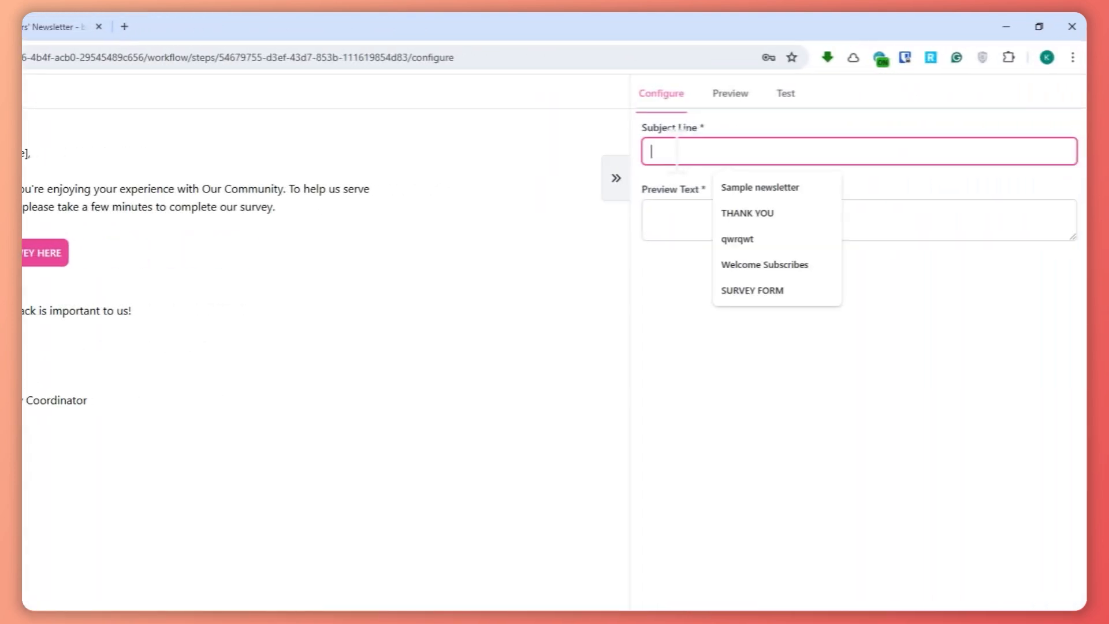
click(693, 217)
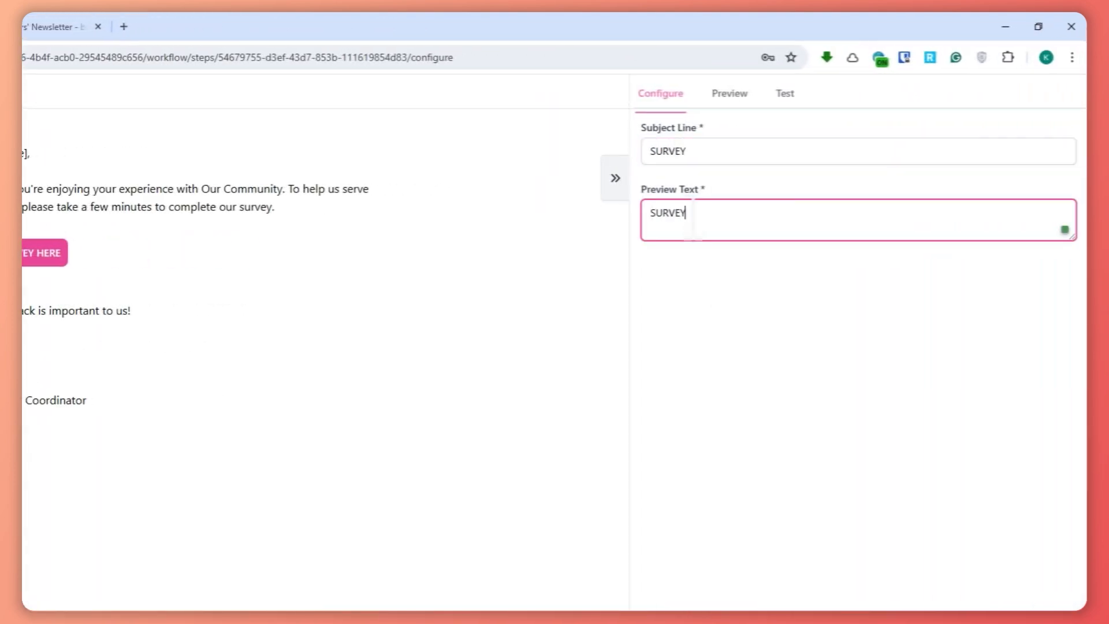
click(52, 92)
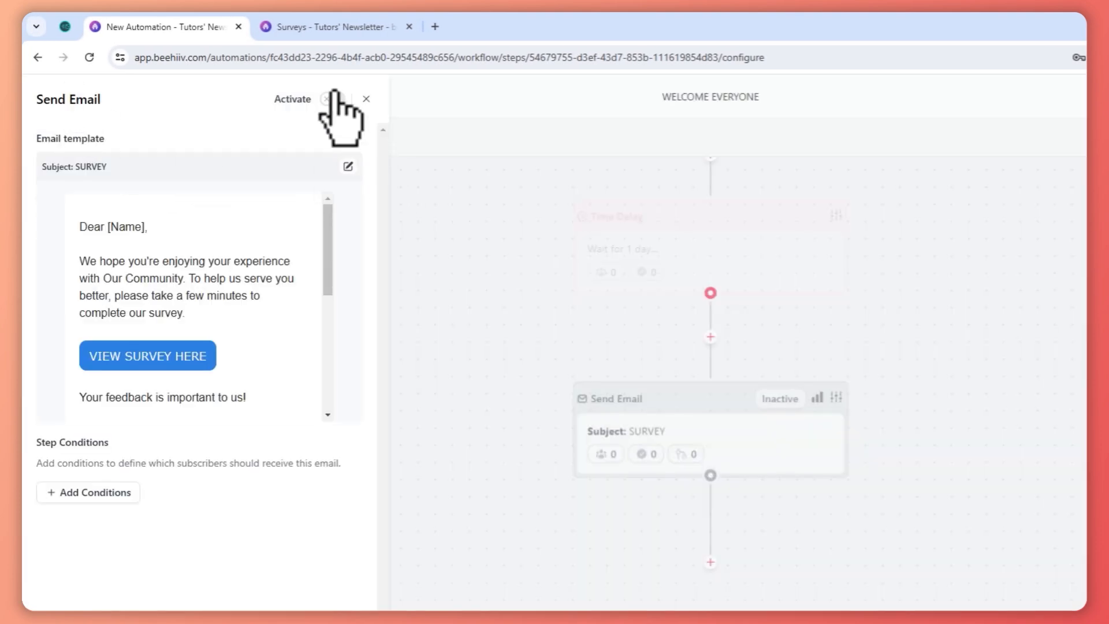
Step: Activate the Send Email step with the subject SURVEY and save it
click(333, 99)
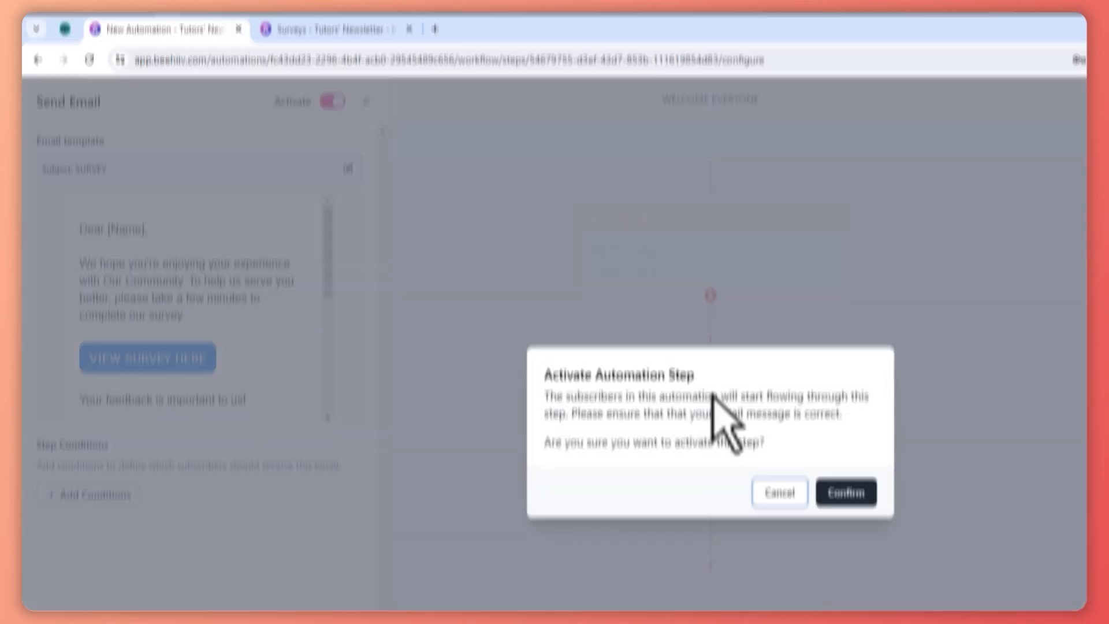
click(819, 448)
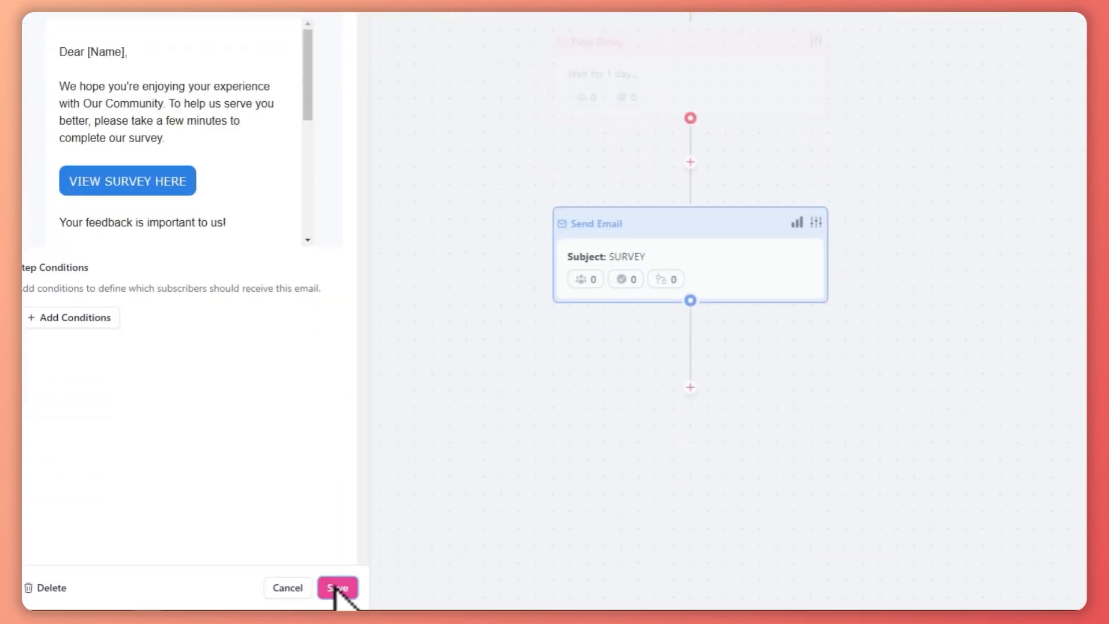
click(335, 587)
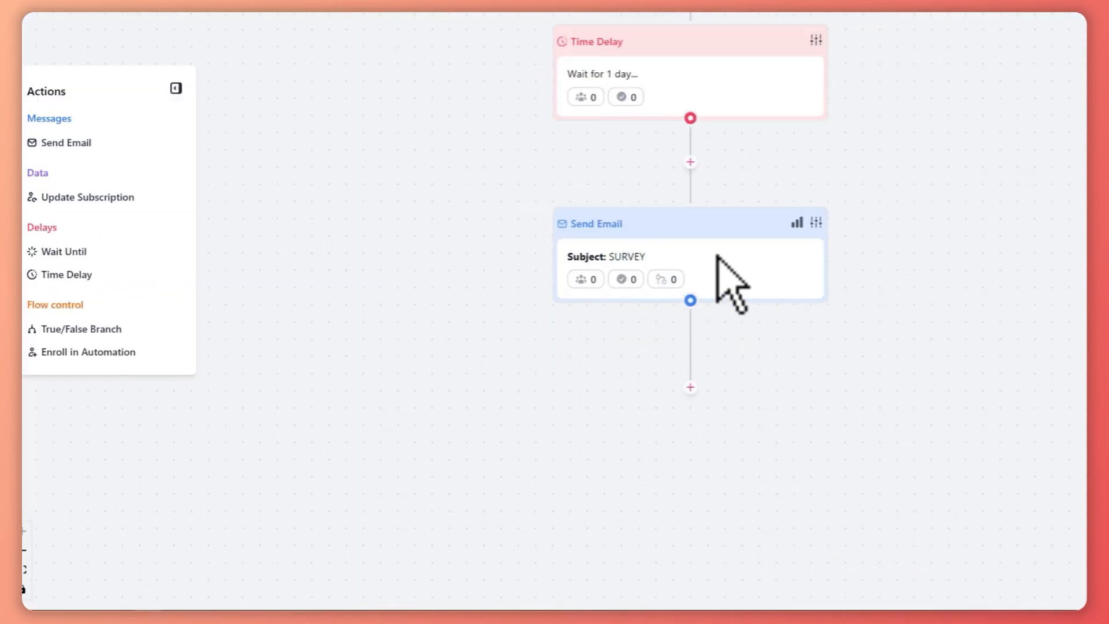
Step: Add a True/False Branch step below the SURVEY email step and open its settings
scroll(717, 257, down, 6)
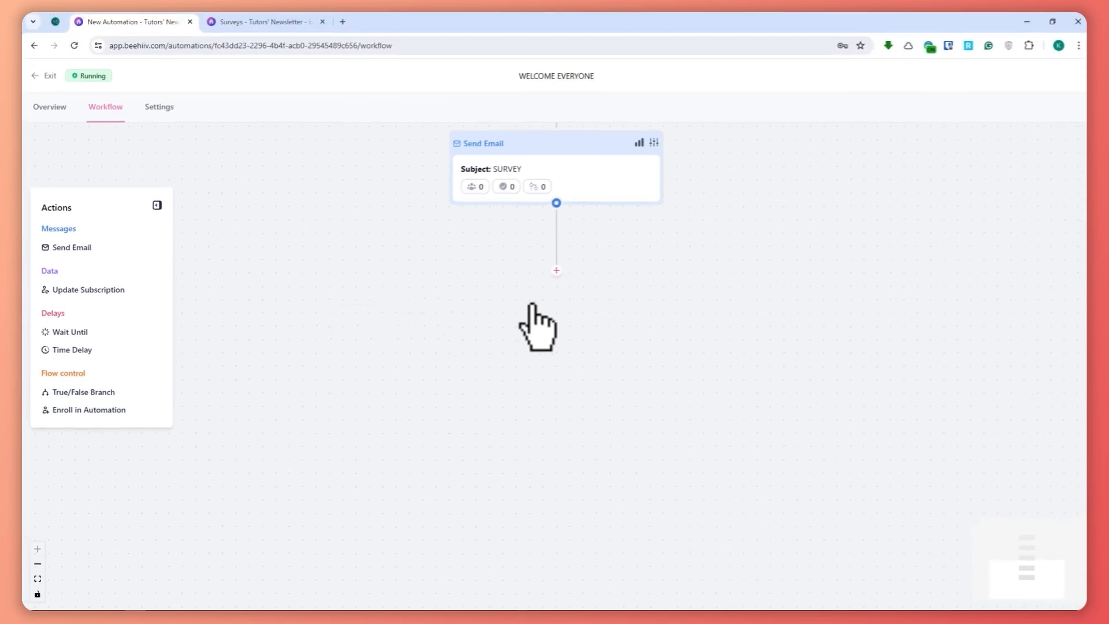
drag(72, 394, 549, 282)
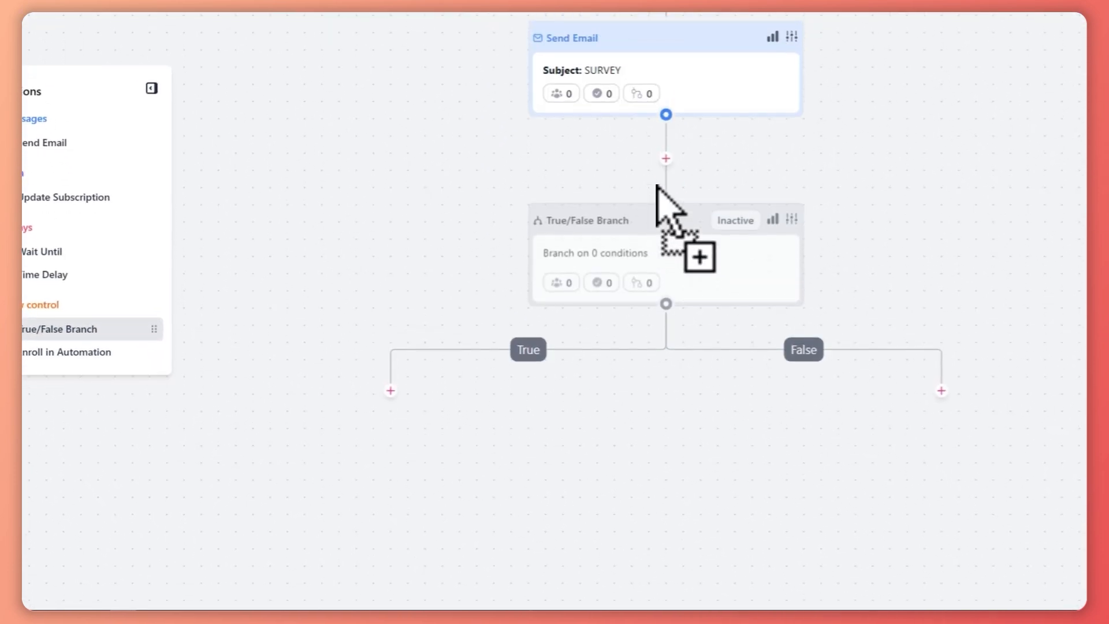
click(789, 219)
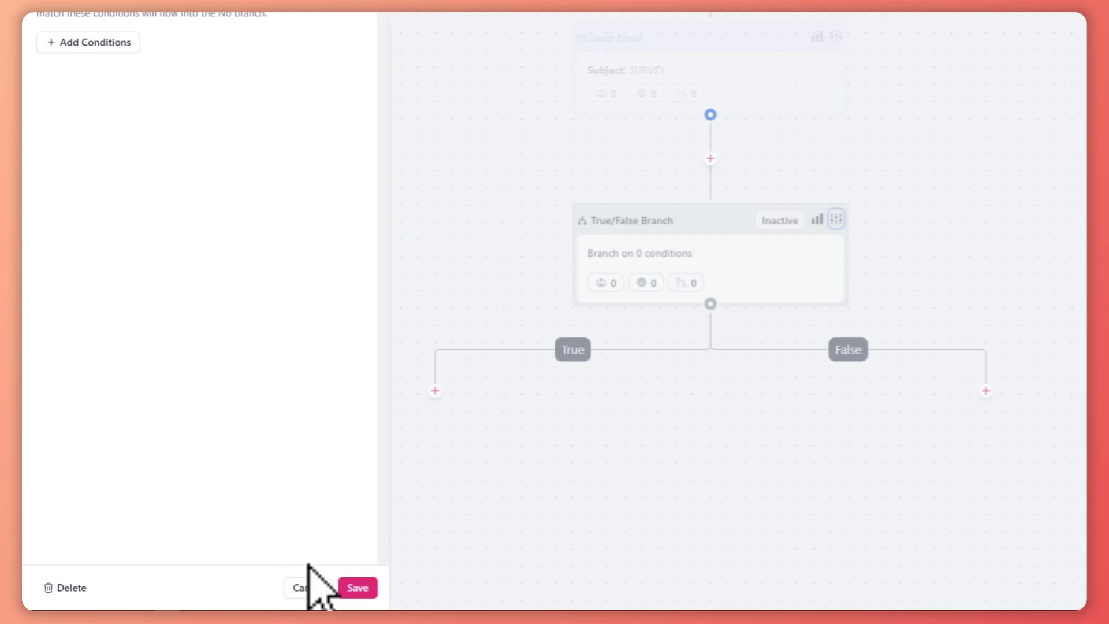
Step: Add a branch condition requiring that survey "sample 2" was submitted, and save the True/False Branch step
click(107, 42)
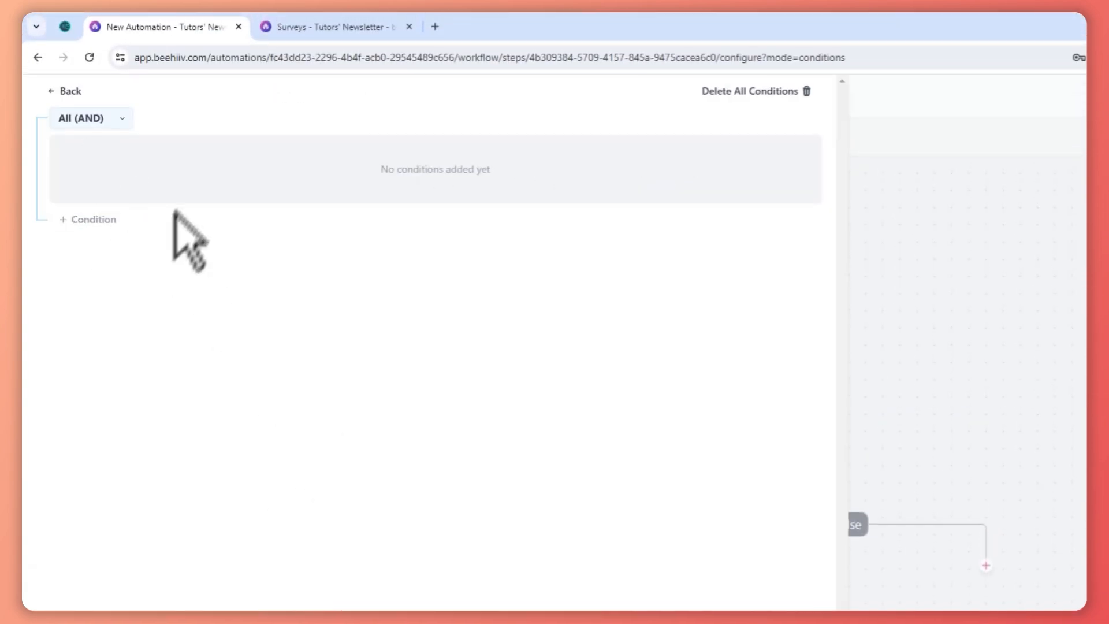
click(93, 220)
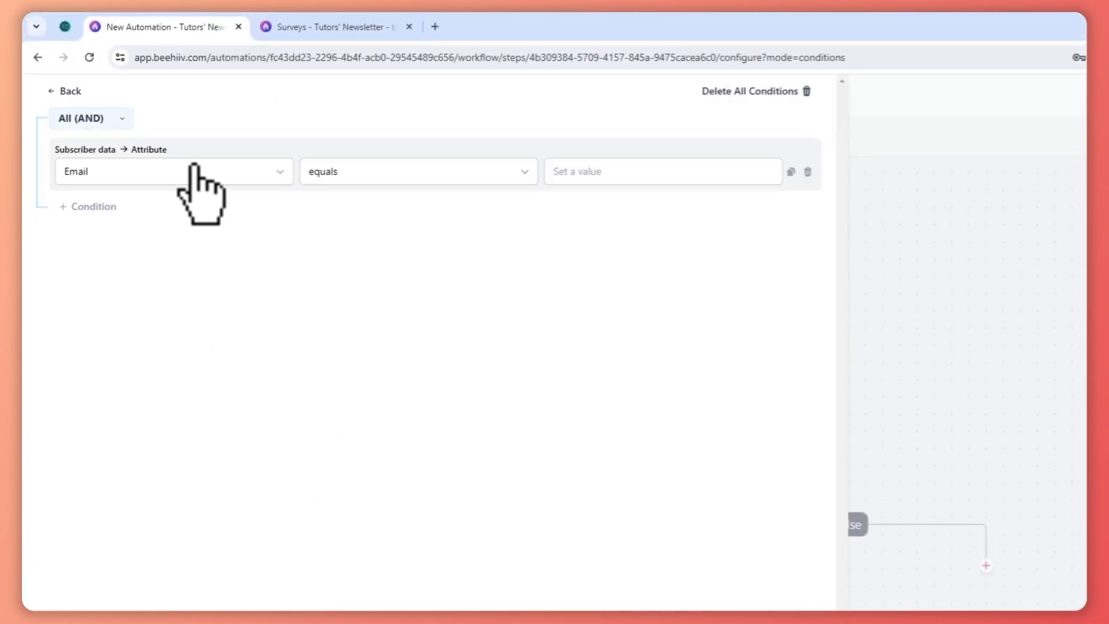
click(180, 176)
click(98, 331)
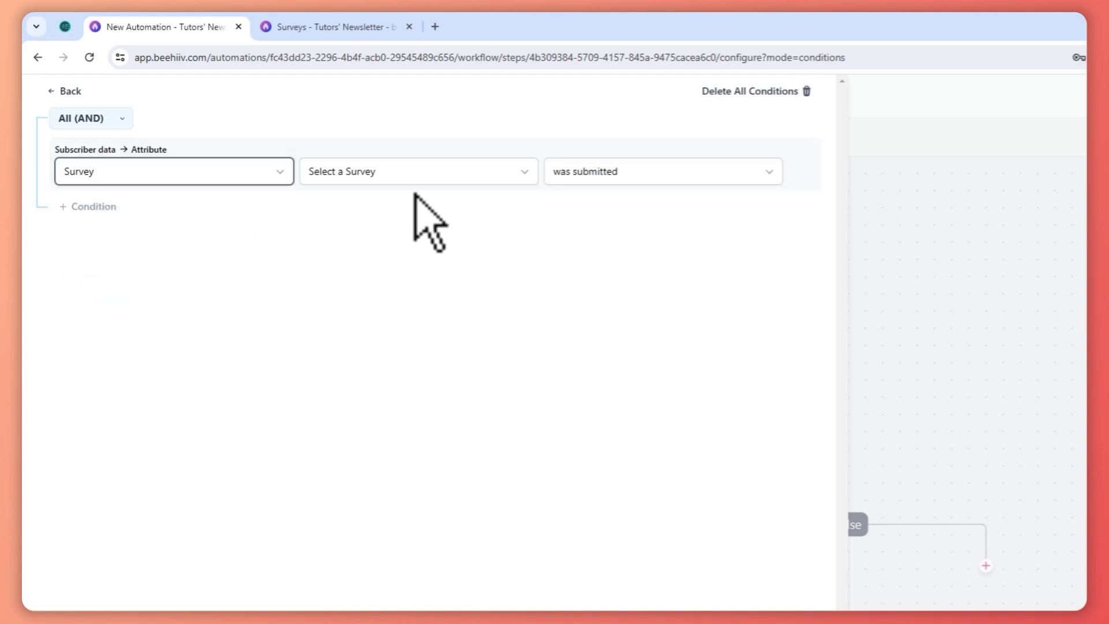
click(458, 173)
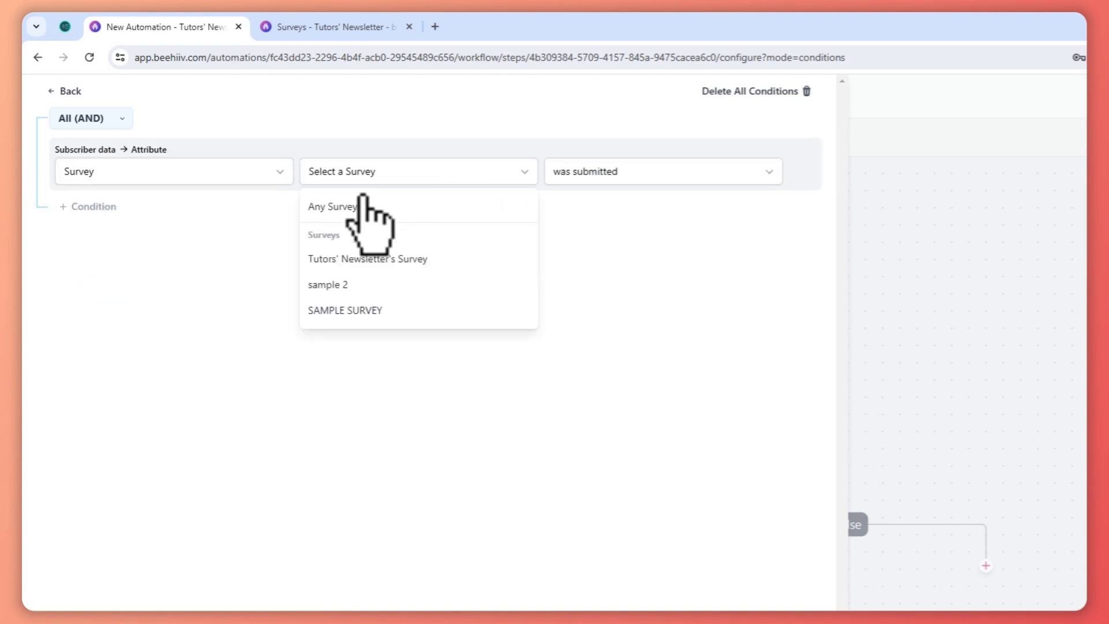
click(383, 286)
click(606, 175)
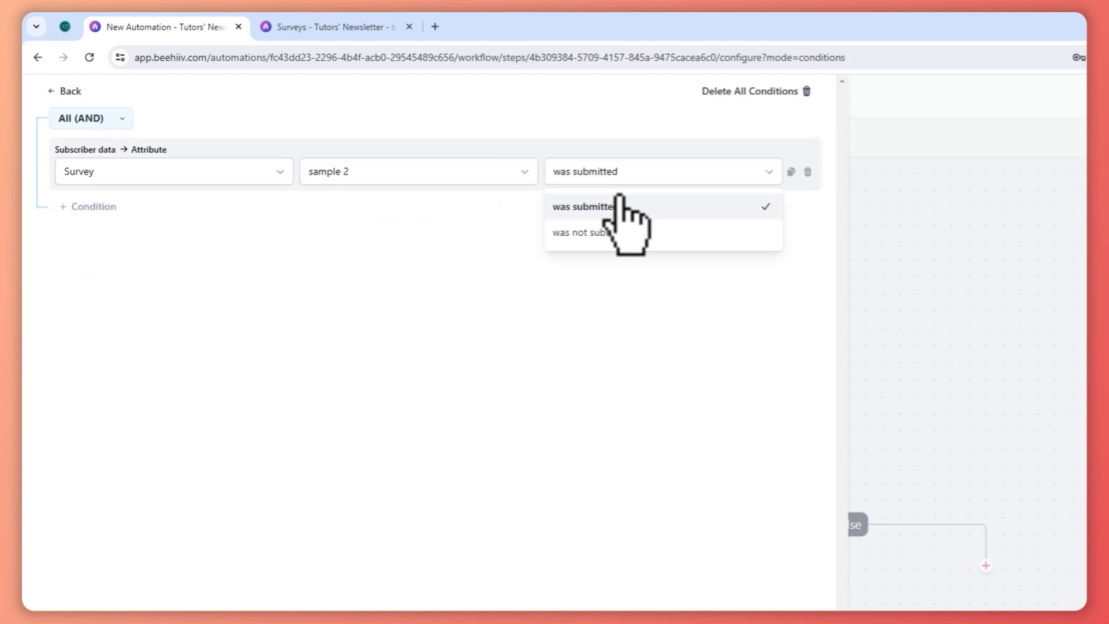
click(591, 206)
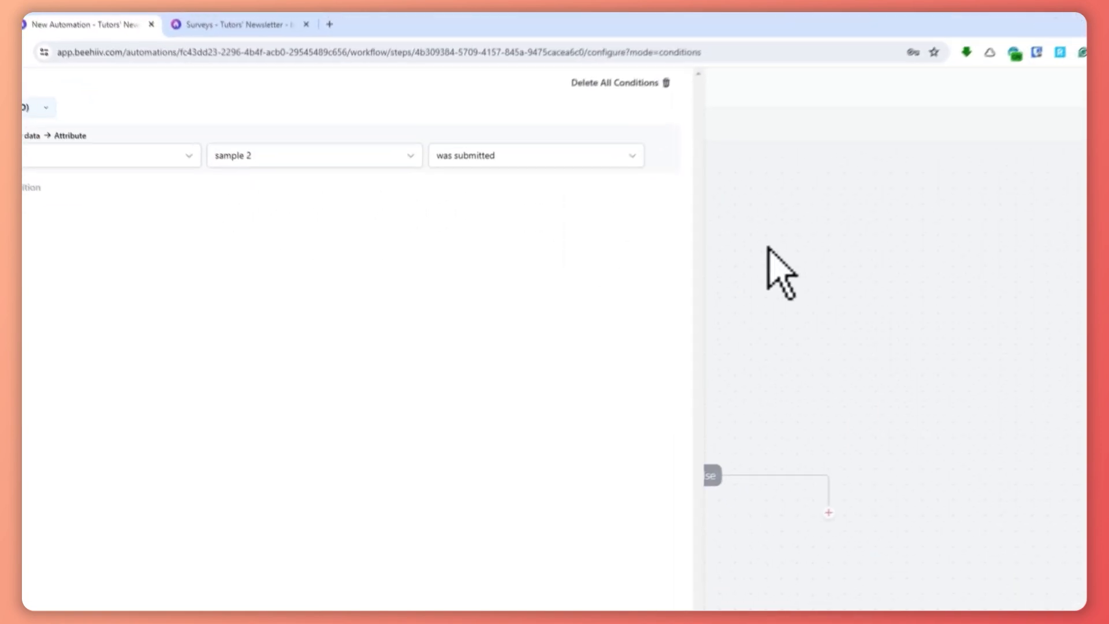
click(58, 90)
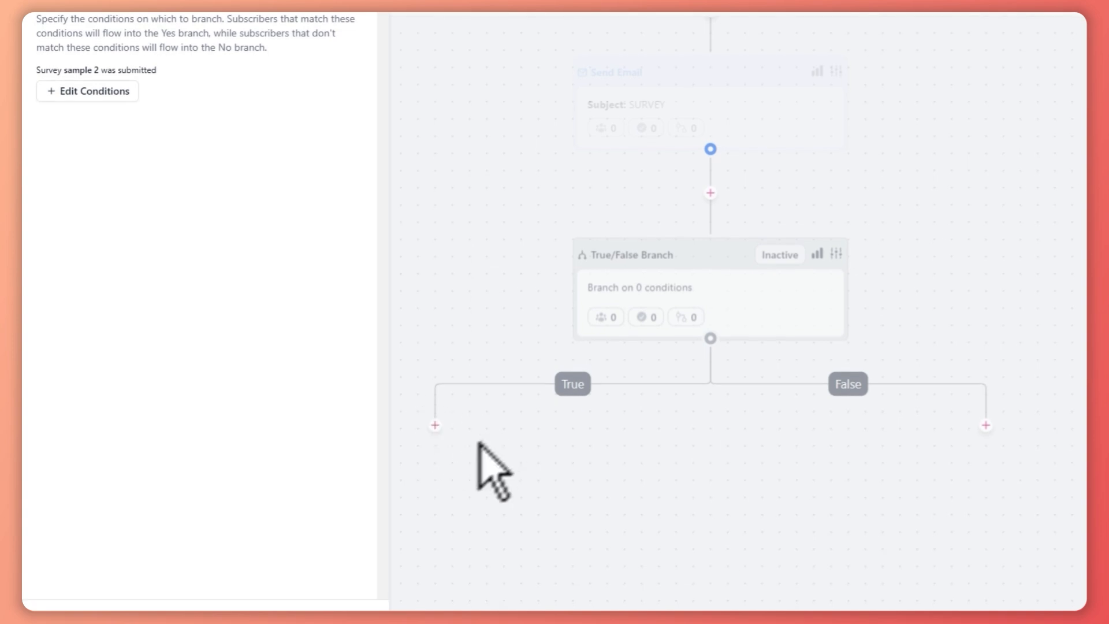
click(362, 588)
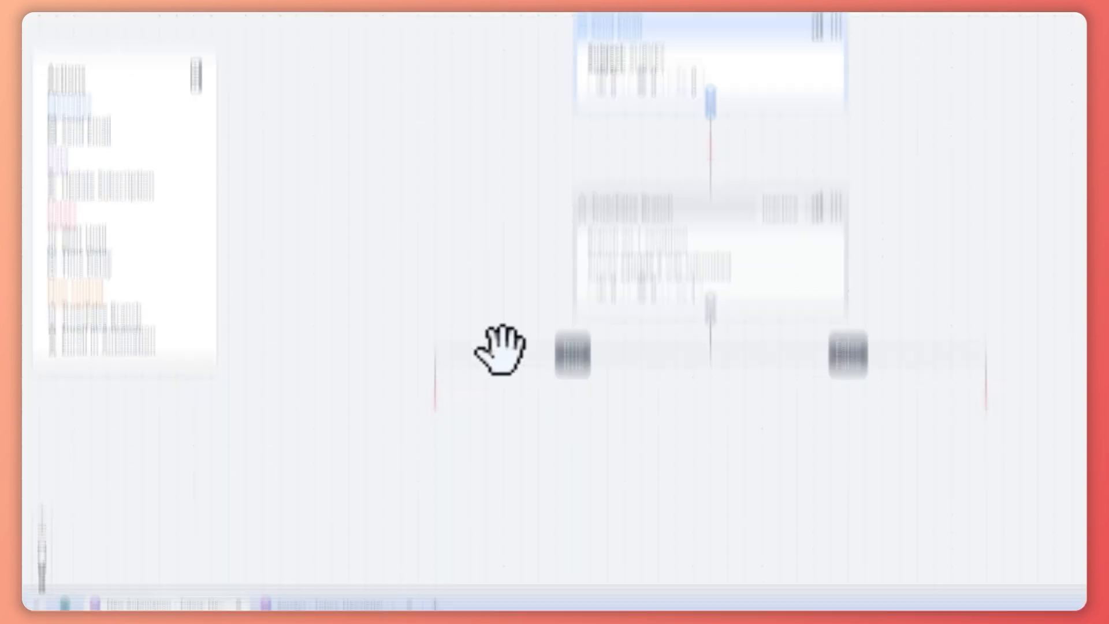
Step: Reopen the True/False Branch step's settings and activate the step
scroll(714, 454, down, 2)
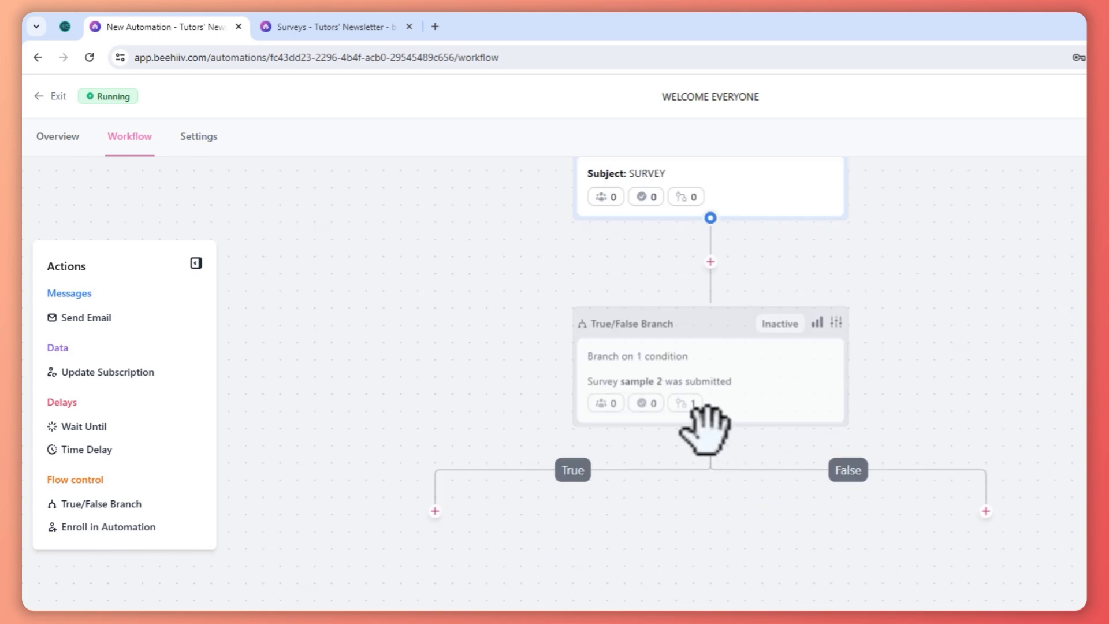
click(652, 253)
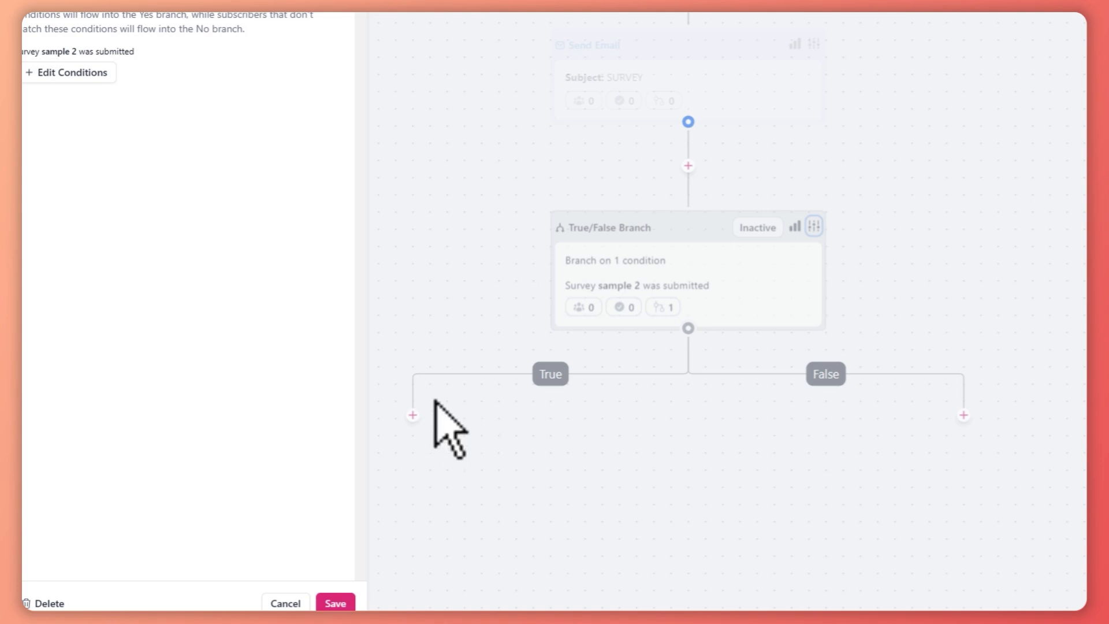
click(260, 72)
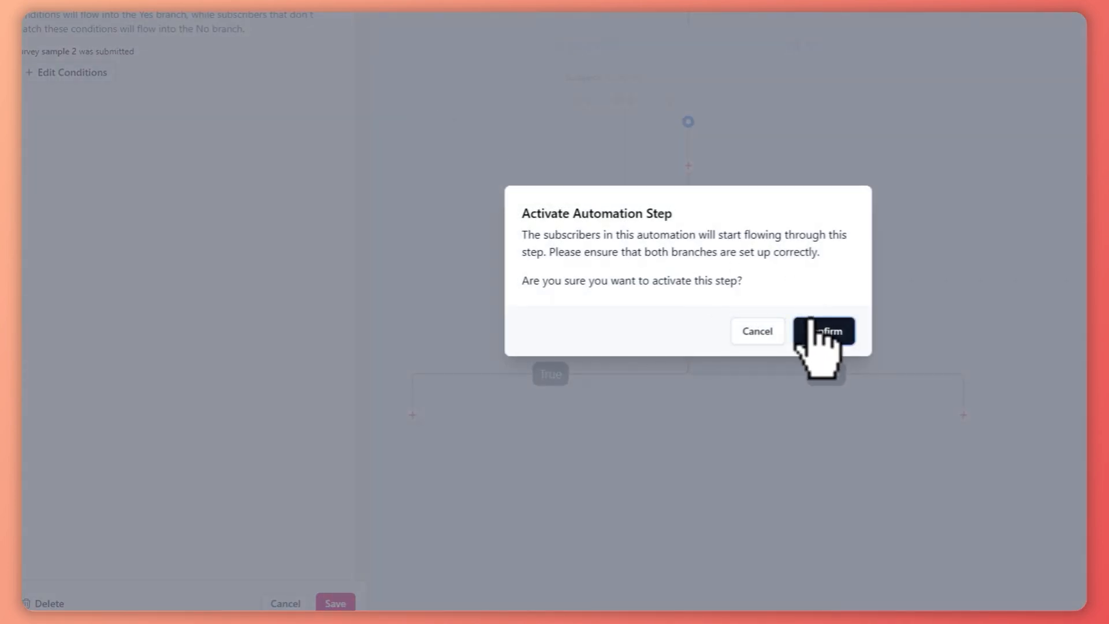
click(811, 324)
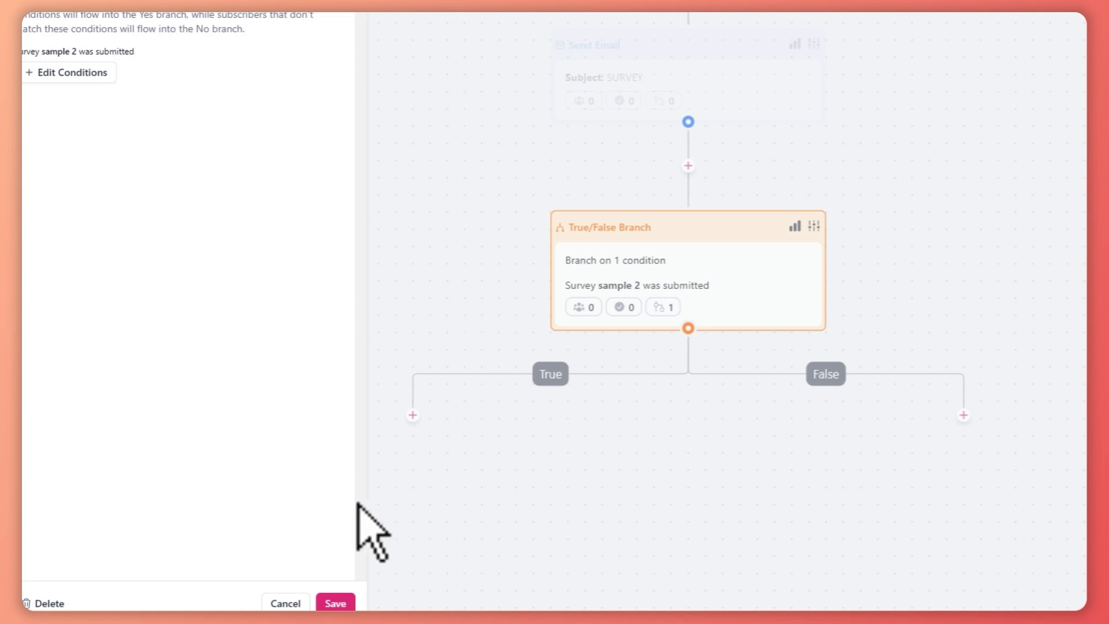
Step: Add a Send Email step to the True path of the branch
click(412, 415)
click(370, 272)
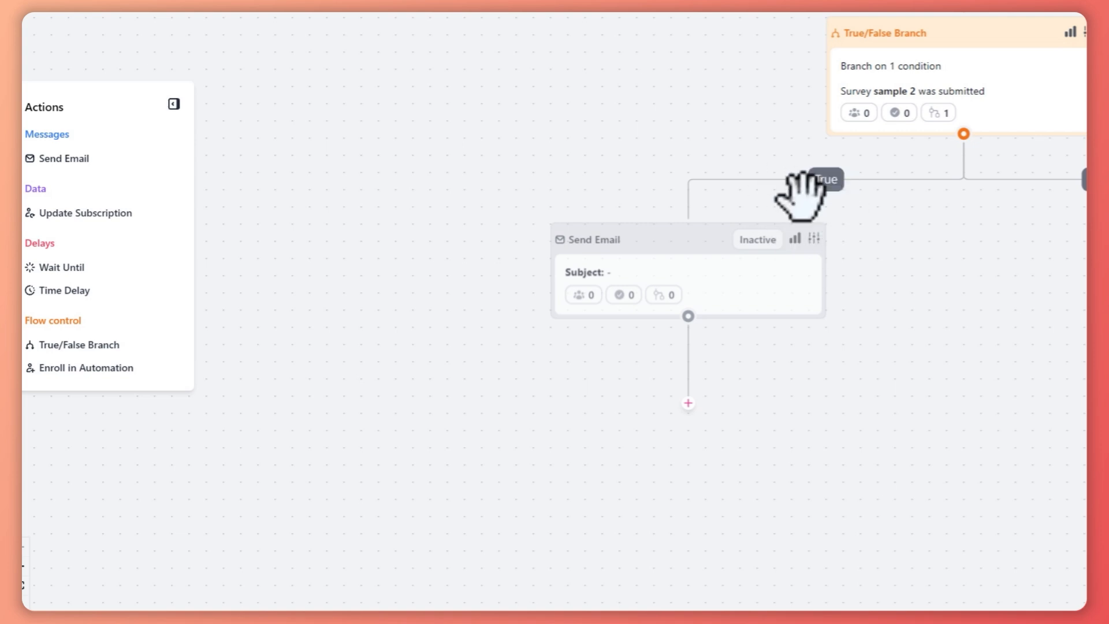
Step: Create the True path's email with body "THANK YOU FOR PARTICIPATING" and both subject line and preview text "THANK YOU"
click(814, 238)
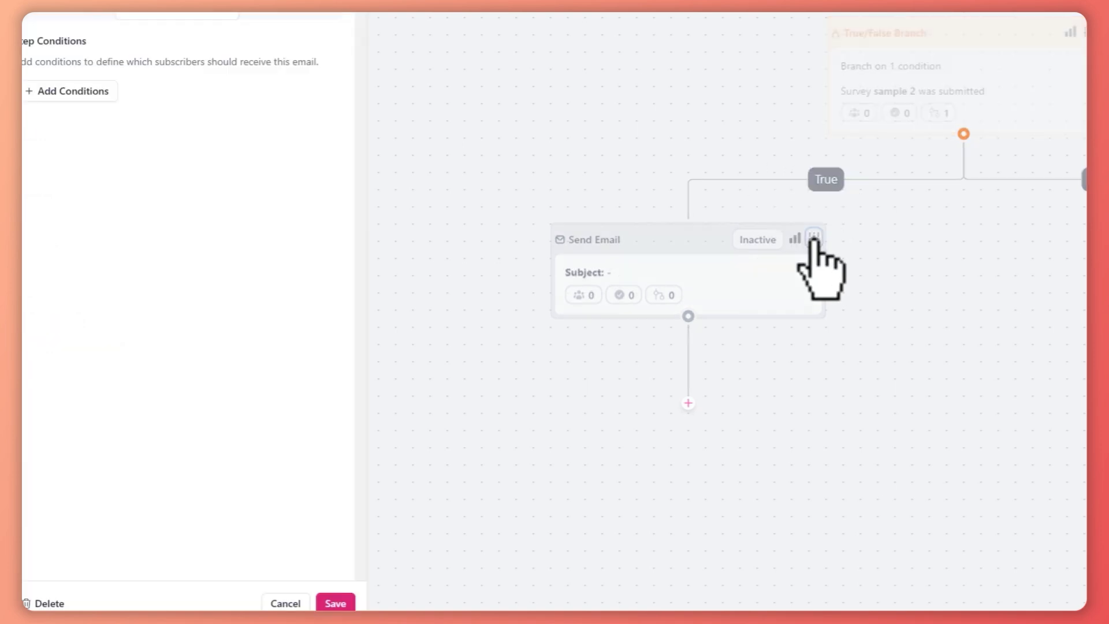
click(197, 15)
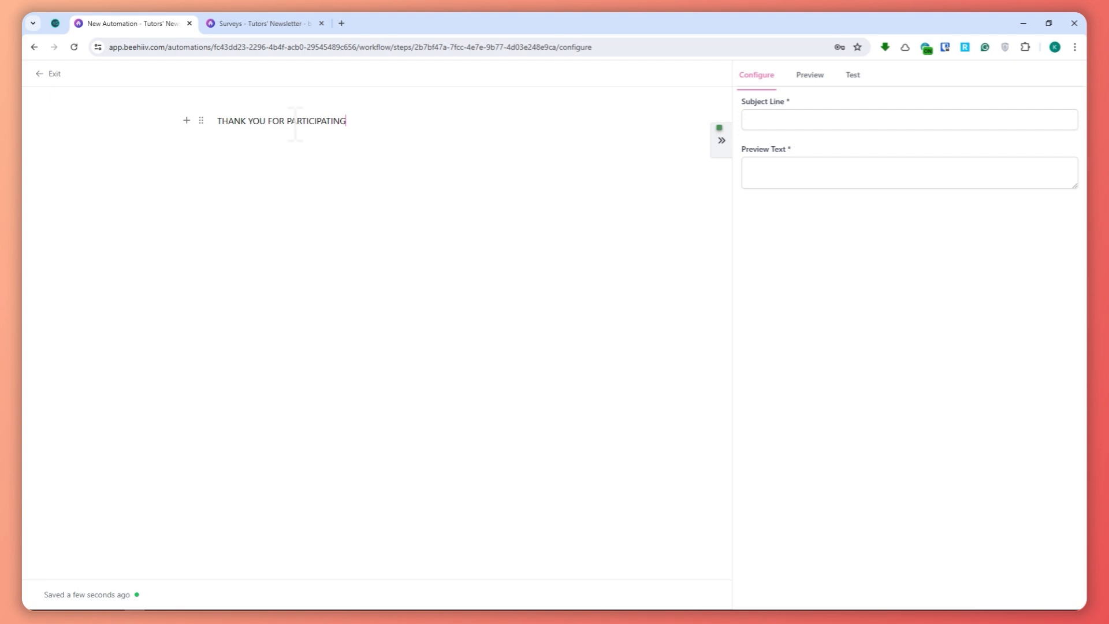
click(807, 127)
text(THANK YOU)
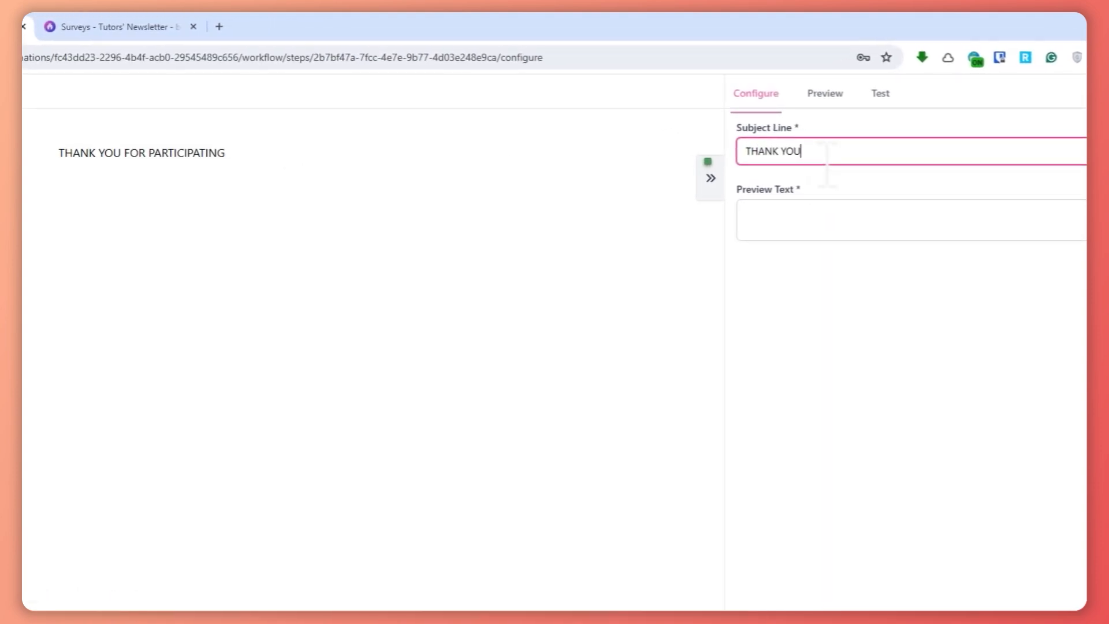
click(754, 161)
text(THANK YOU)
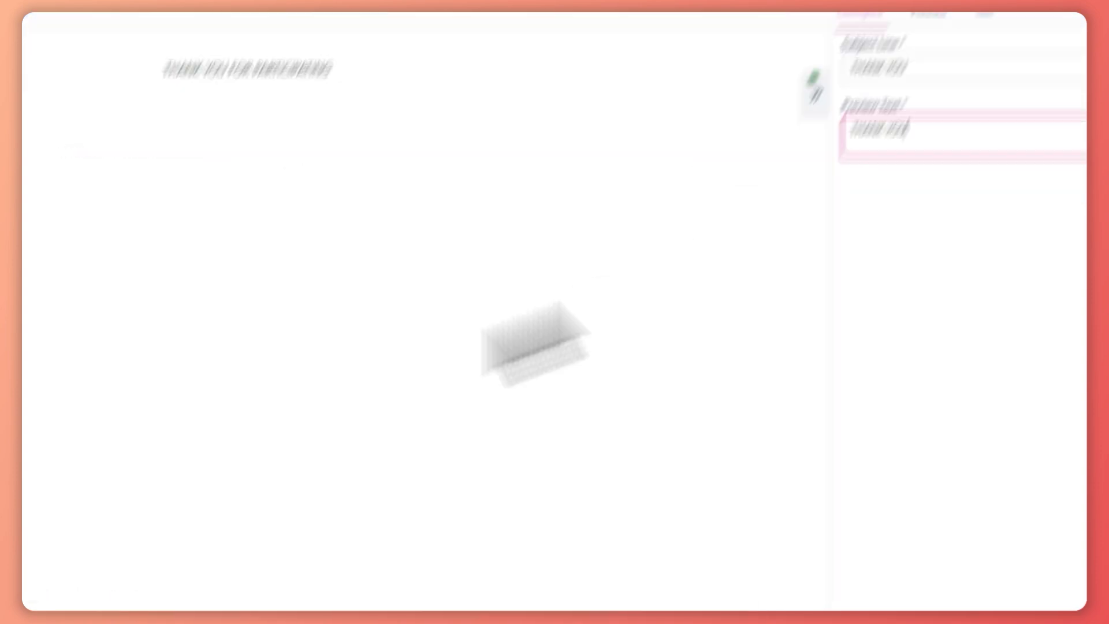
click(58, 92)
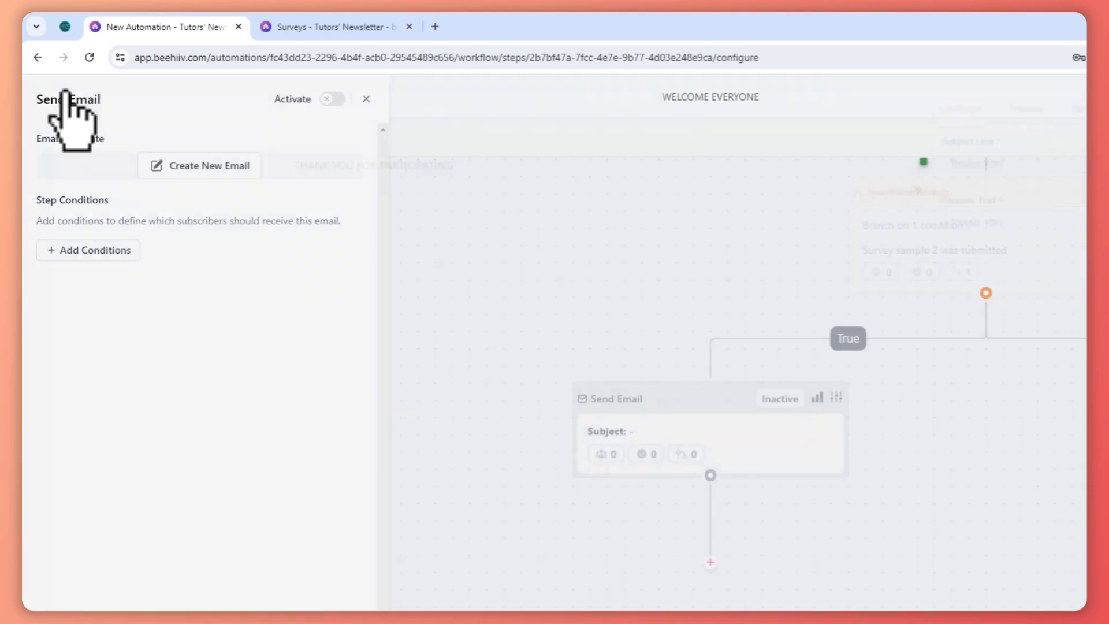
Step: Activate the True path's THANK YOU email step and save it
click(335, 98)
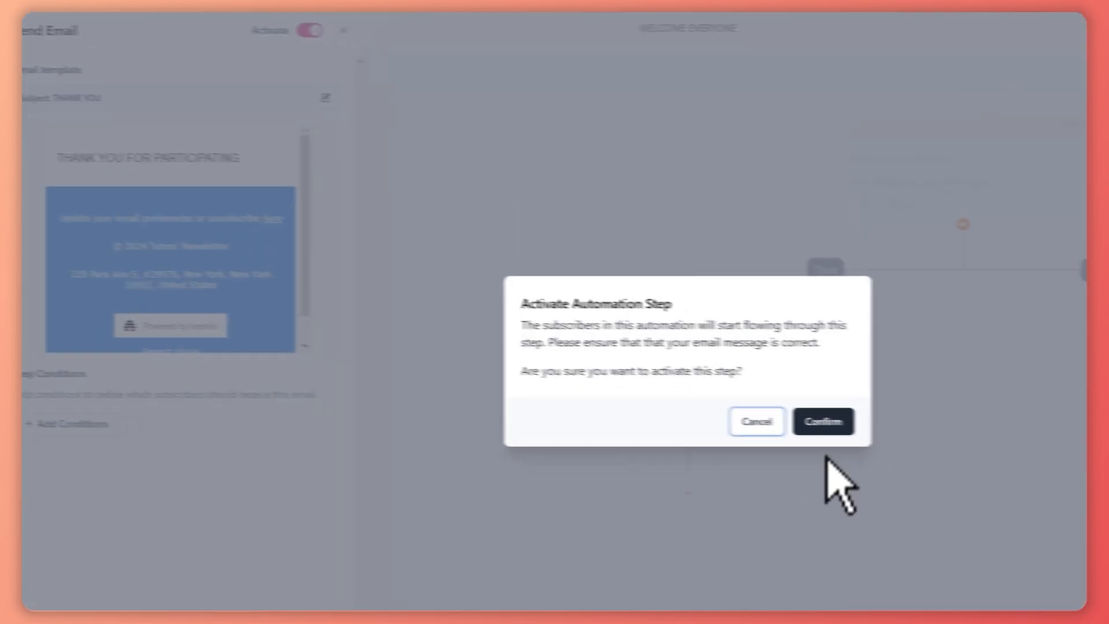
click(820, 423)
click(310, 588)
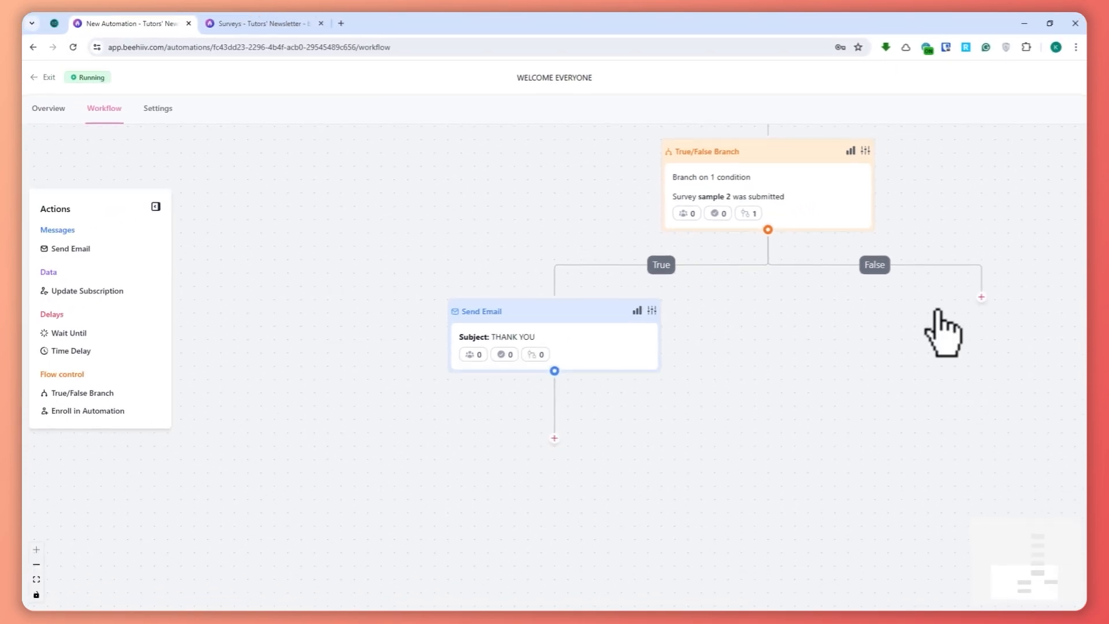
Step: Add a Send Email step to the False path of the branch and start a new email for it
click(976, 297)
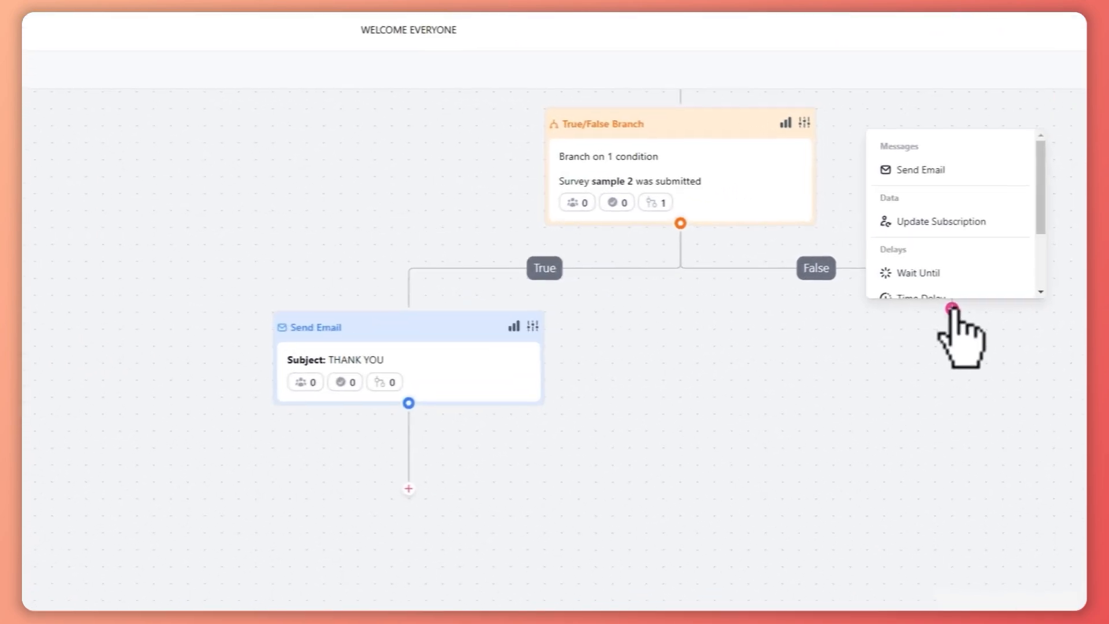
click(965, 186)
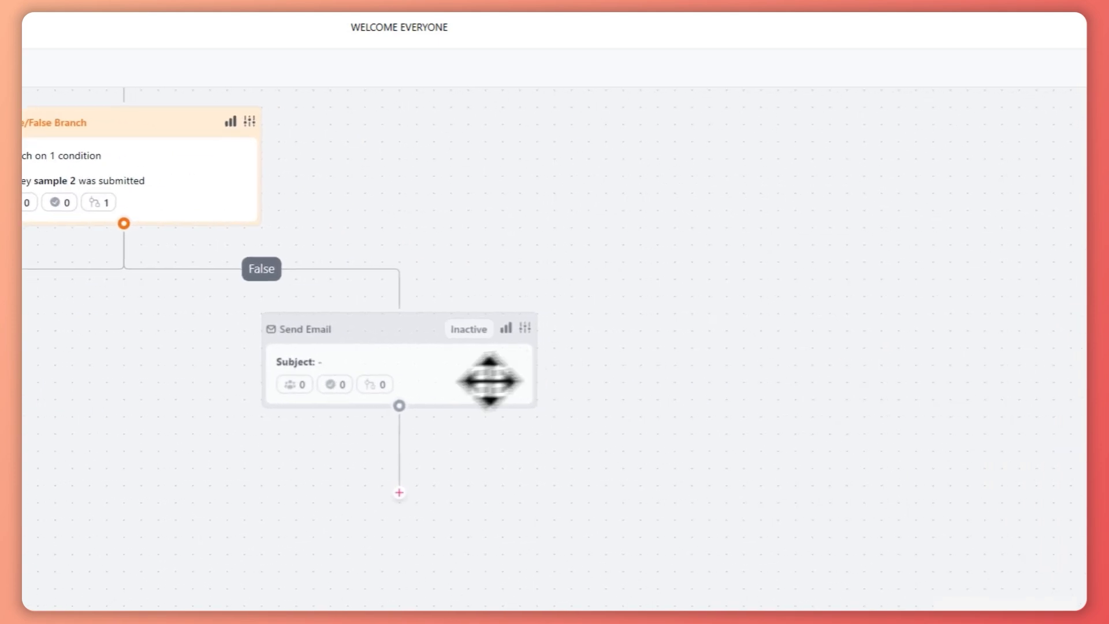
click(527, 329)
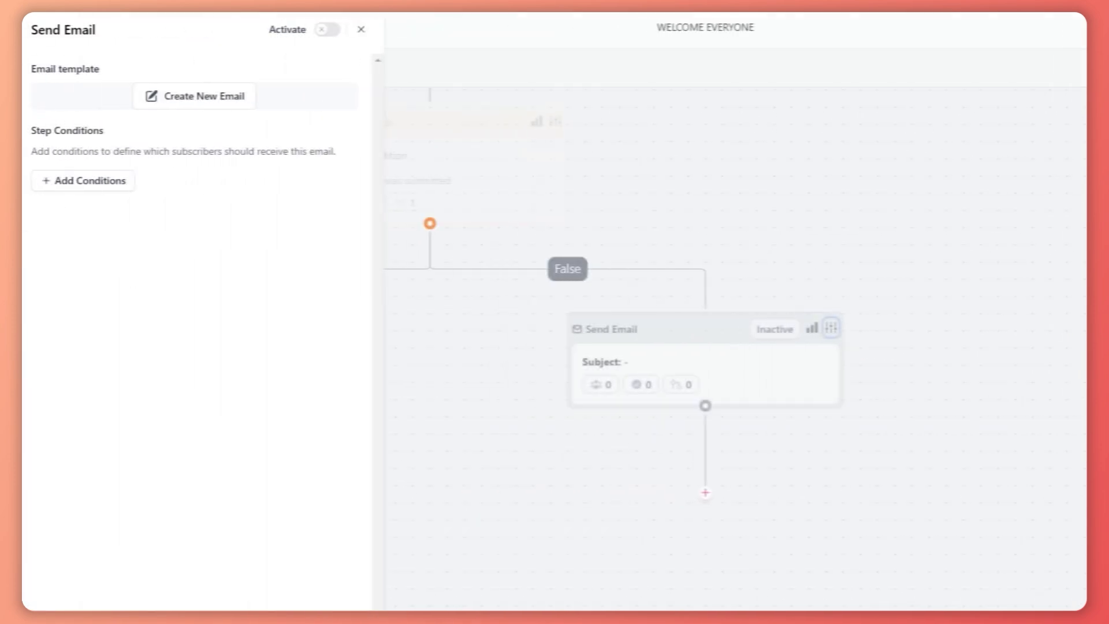
click(219, 112)
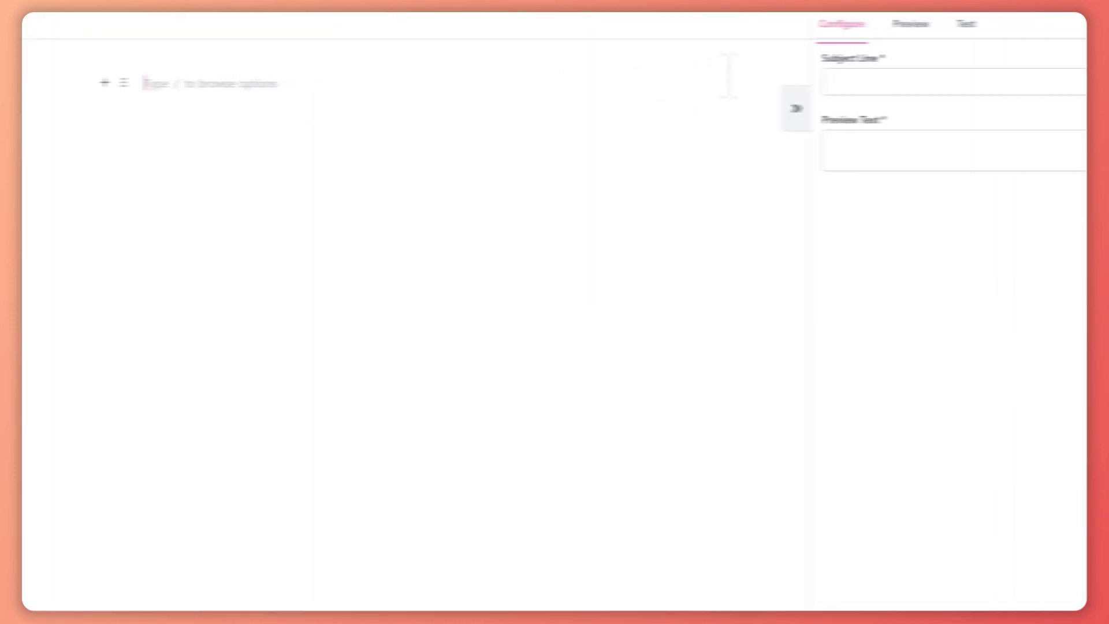
Step: Set the new email's subject line to "FOLLOW UP" and its preview text to "FOLLOW UP ON SURVEY"
click(815, 81)
text(F)
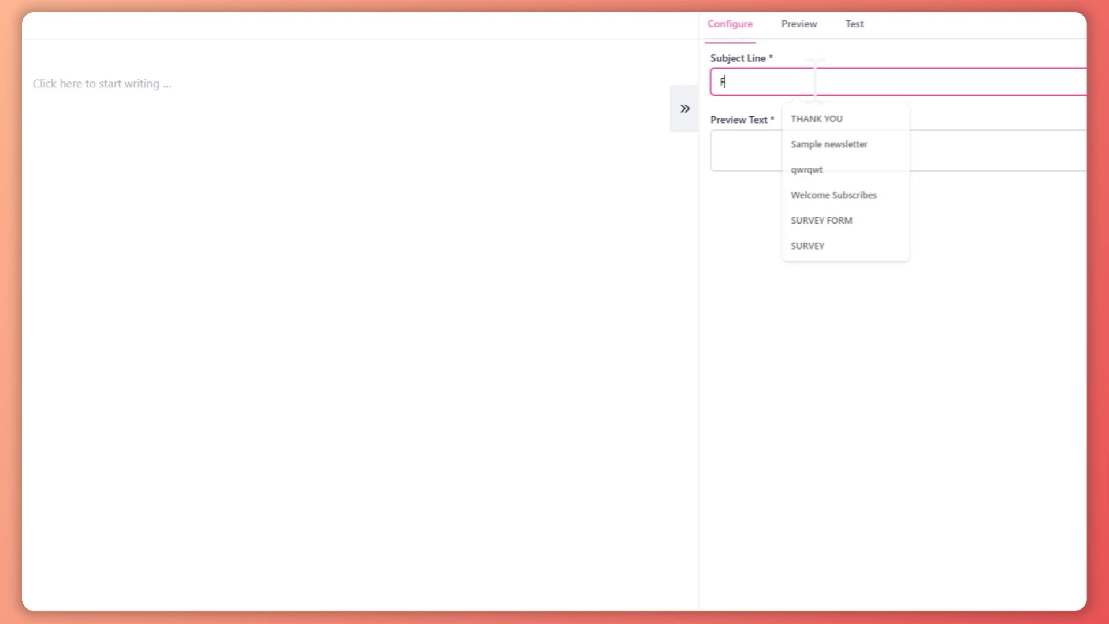
text(OLL)
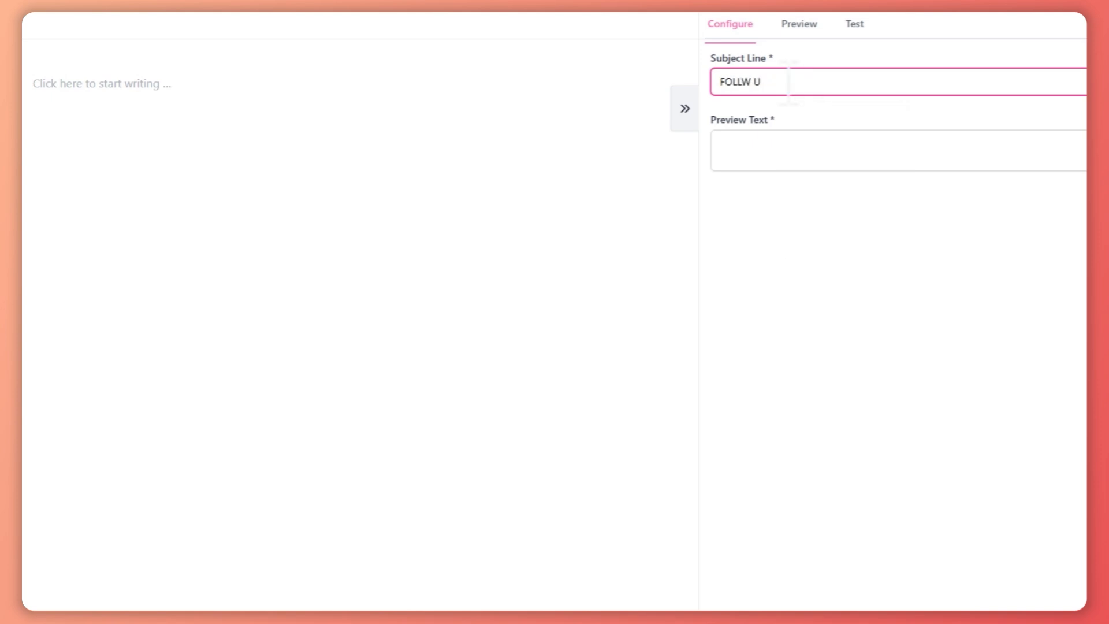
text(OW UP)
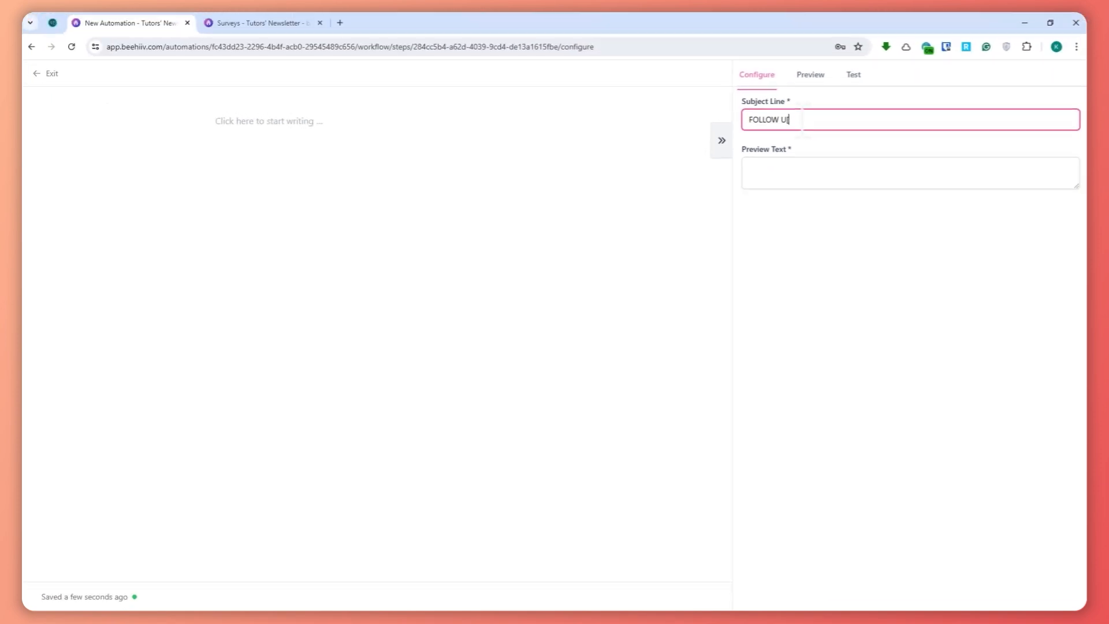
click(762, 173)
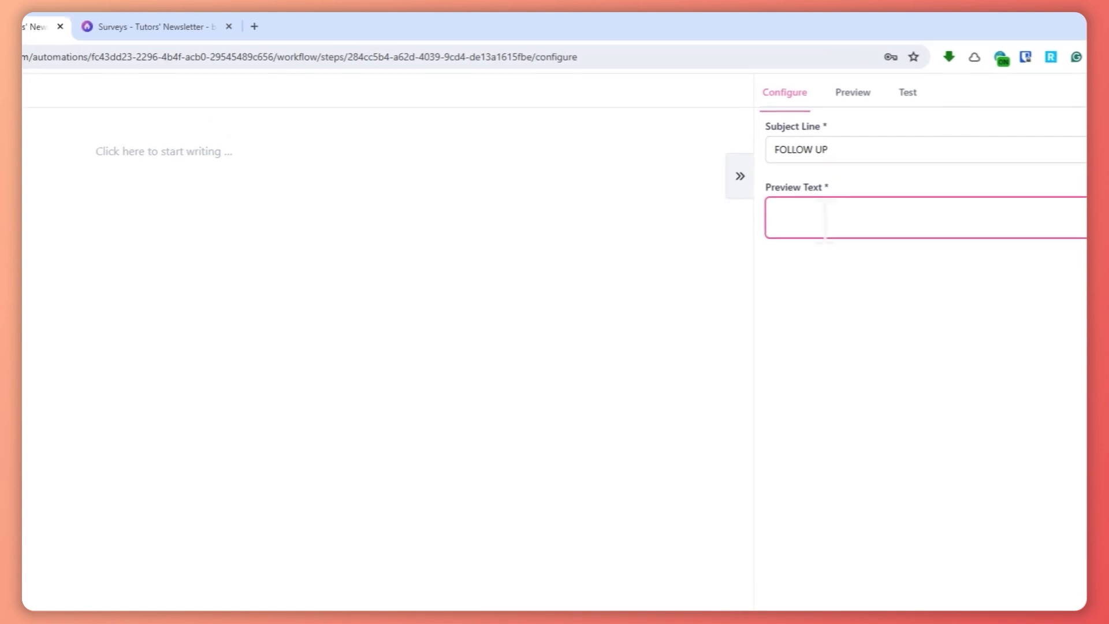
text(FOO)
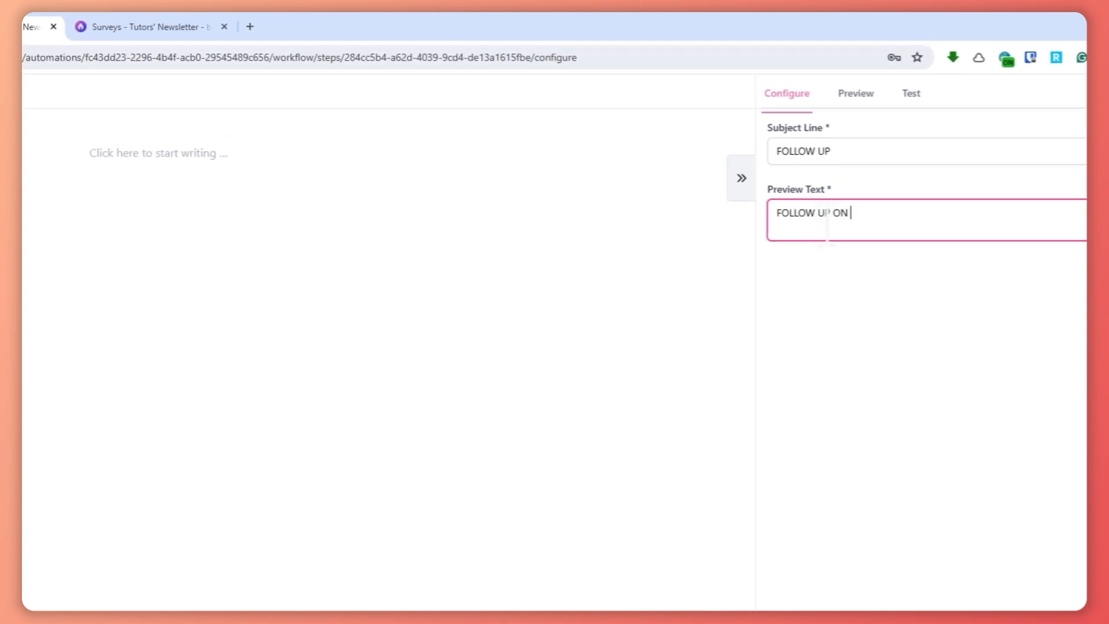
Step: Insert the "Follow-Up: We'd Love to Hear From You!" survey reminder as the email body and replace the [Survey Link] placeholder with a Custom button
click(374, 147)
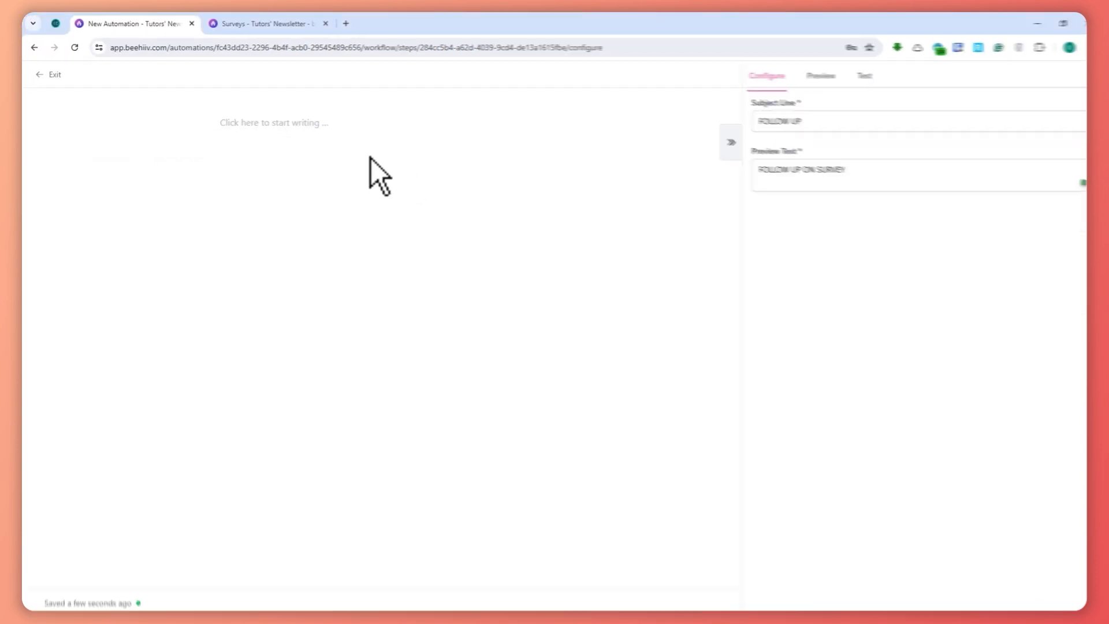
text(Subject: Follow-Up: We’d Love to Hear From You!  Dear [Name],  Just a quick reminder to complete our survey if you haven’t had the chance yet. Your input is crucial for improving our services.  [Survey Link]  Thank you for your time and feedback.  Best regards,  Kyle Community Coordinator)
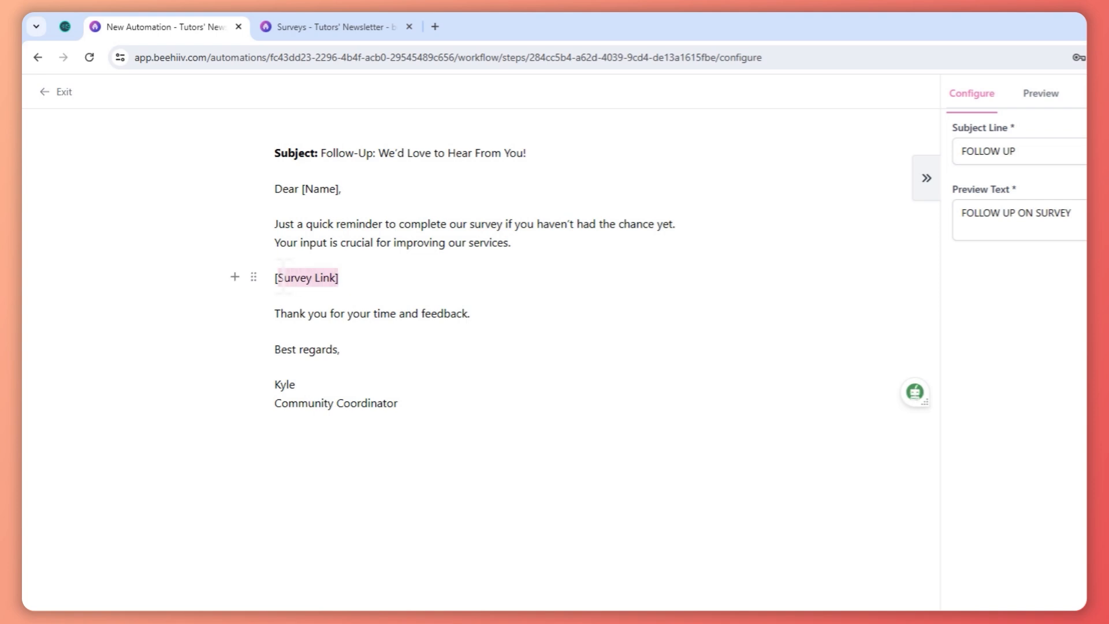
text(/BUT)
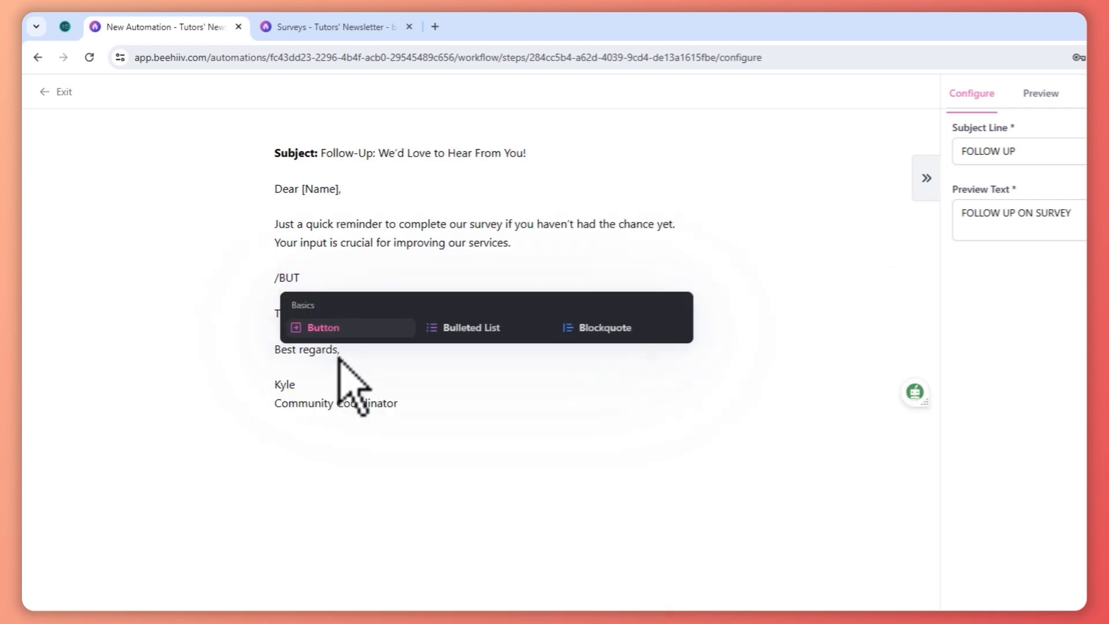
click(326, 327)
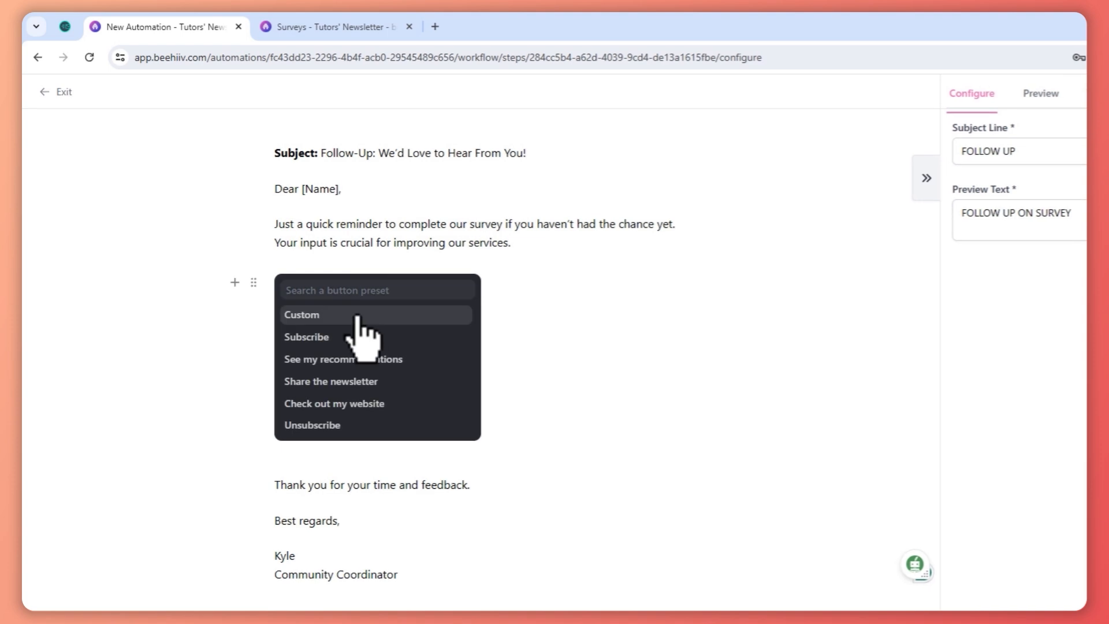
click(357, 316)
Step: Copy the link of the first survey in the Surveys list and return to the follow-up email
click(330, 27)
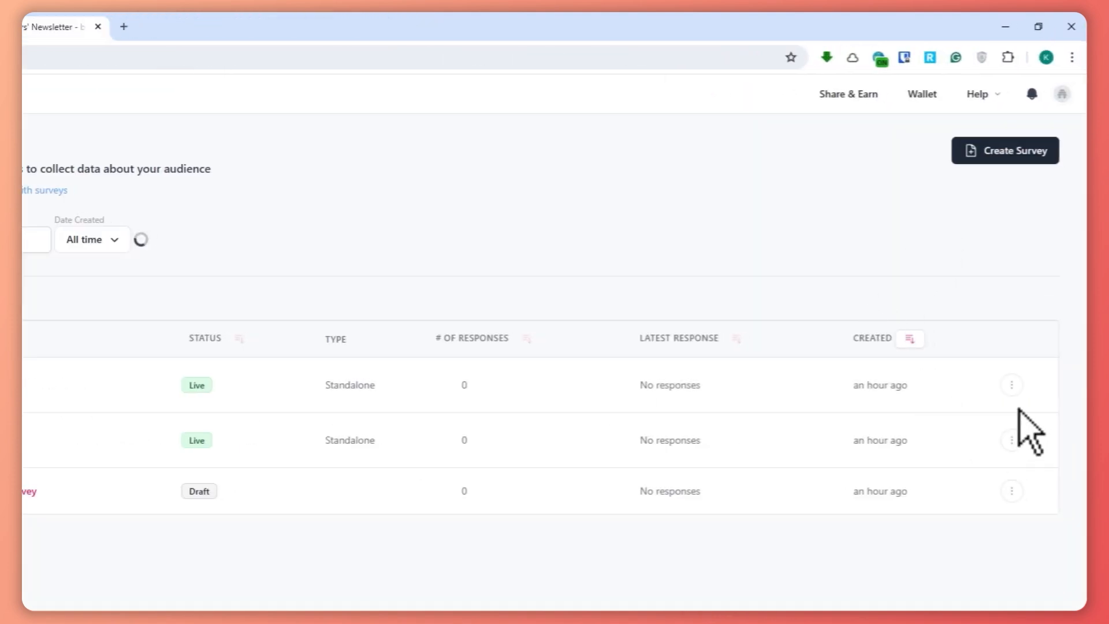
click(1012, 386)
click(924, 498)
click(156, 27)
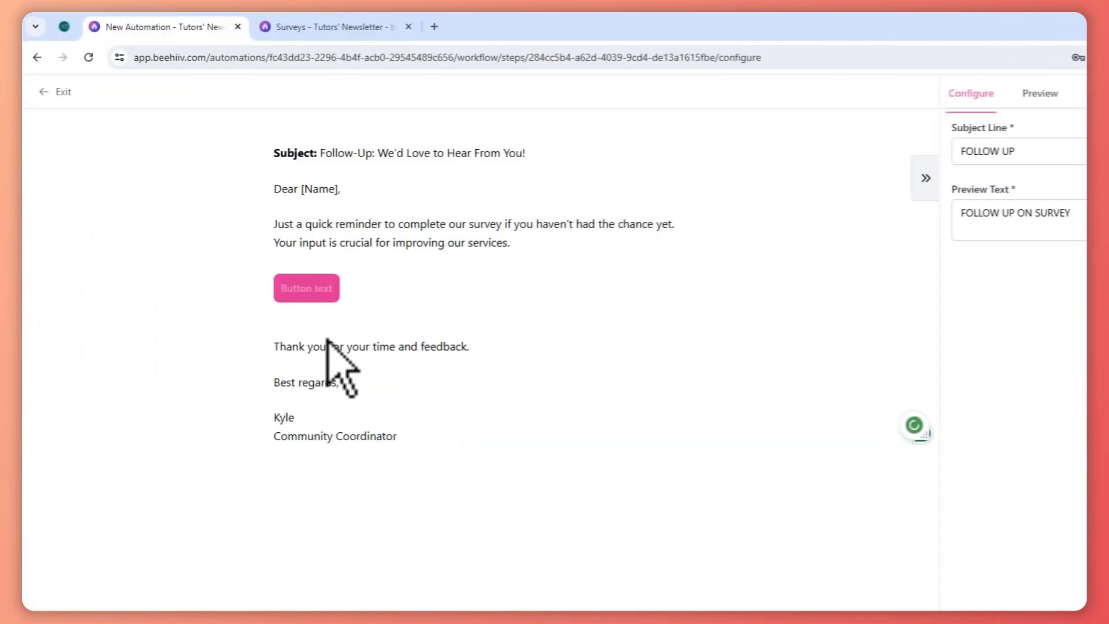
Step: Label the button "VIEW SURVEY HERE", apply the copied survey link to it, and exit the email editor
click(309, 288)
text(Vi)
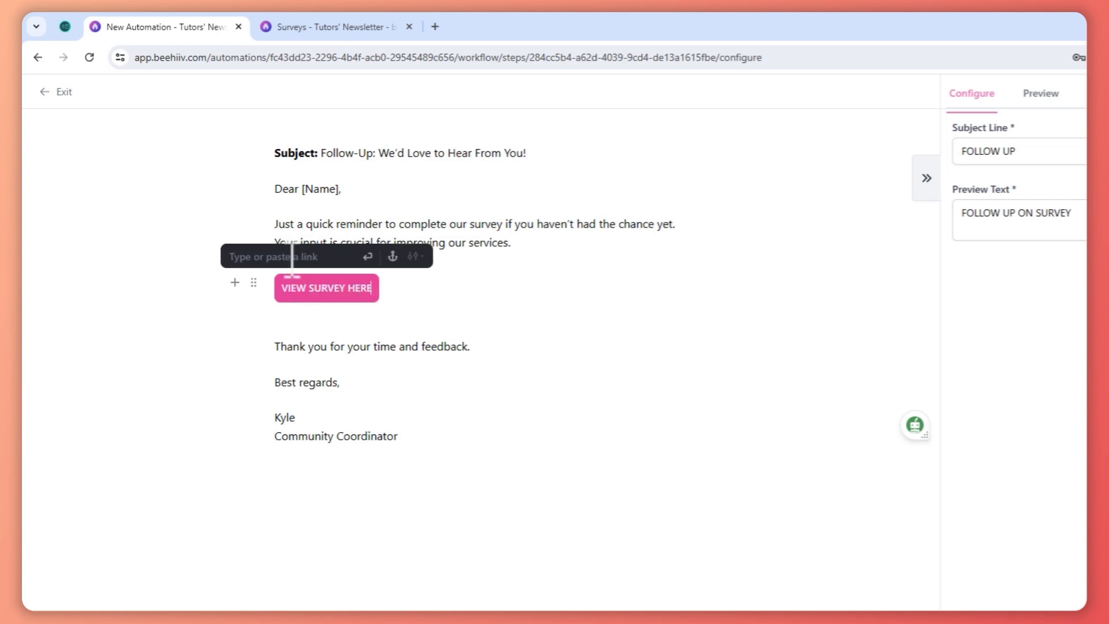
click(370, 257)
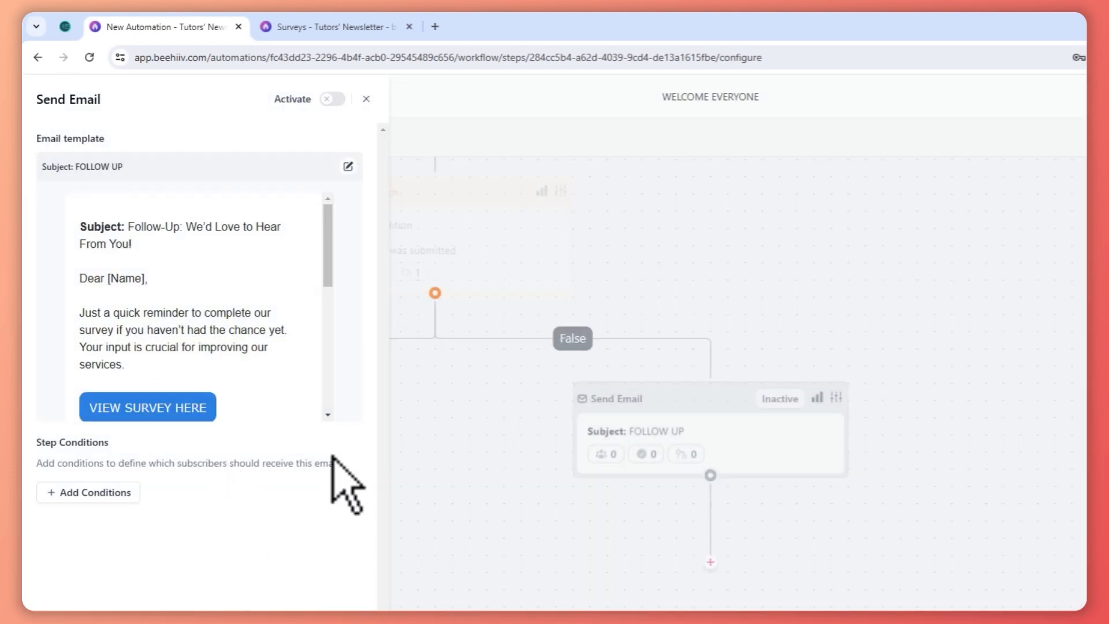
Step: Activate the False path's FOLLOW UP email step and save it
click(367, 98)
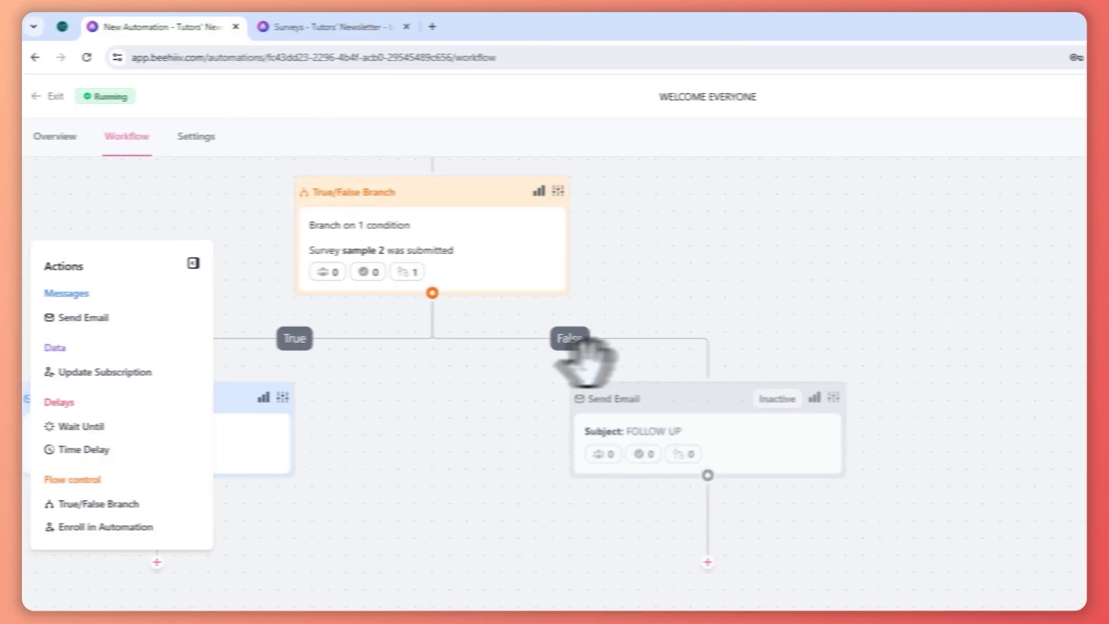
click(814, 398)
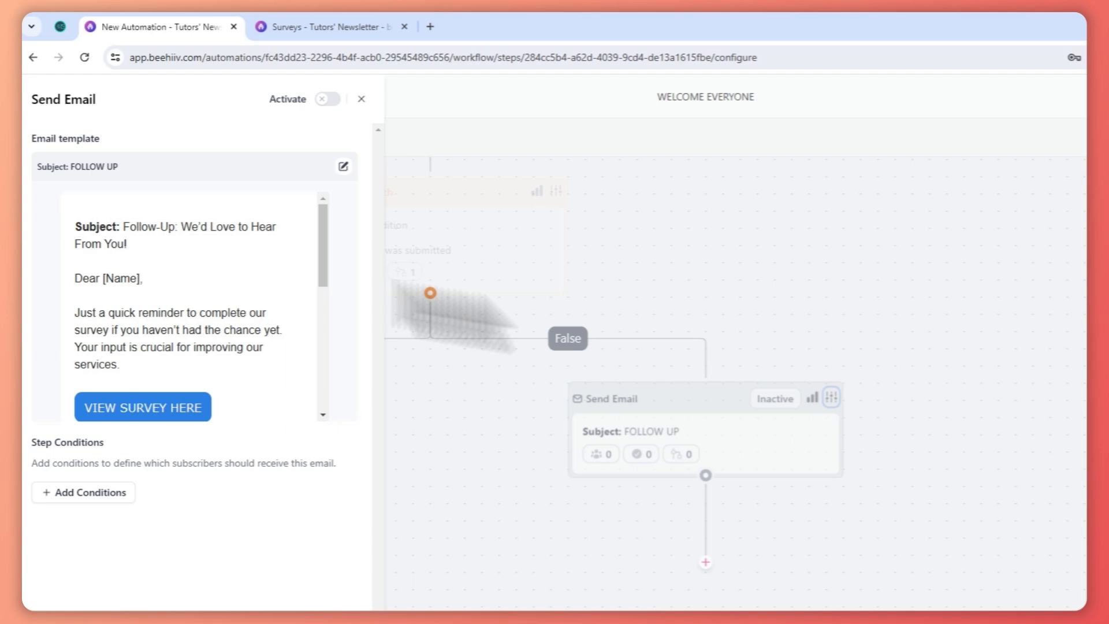
click(328, 100)
click(585, 496)
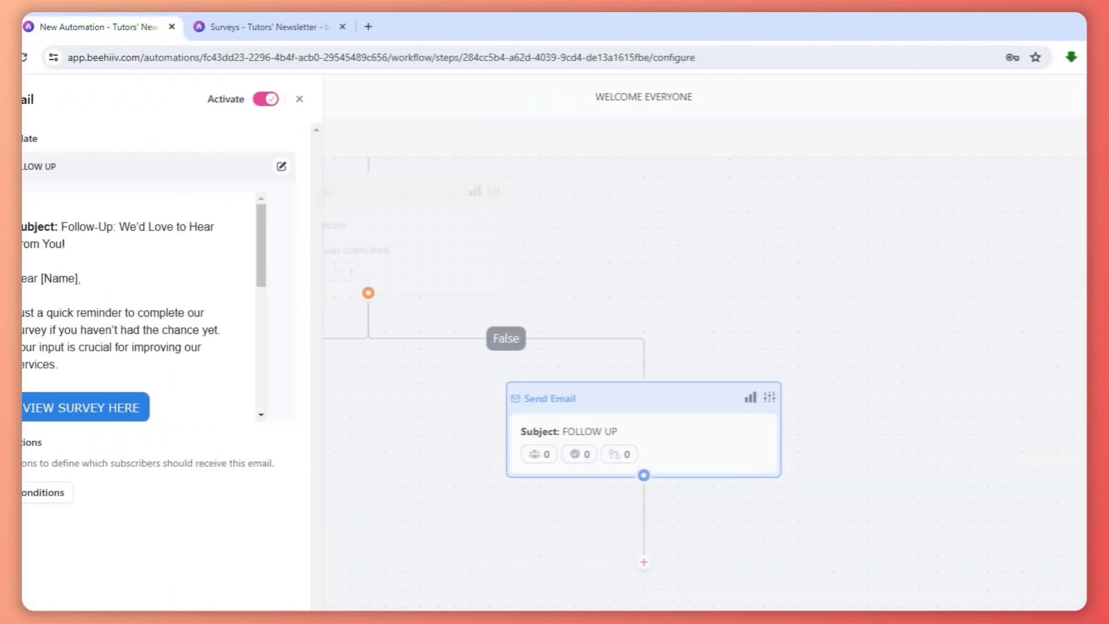
click(513, 595)
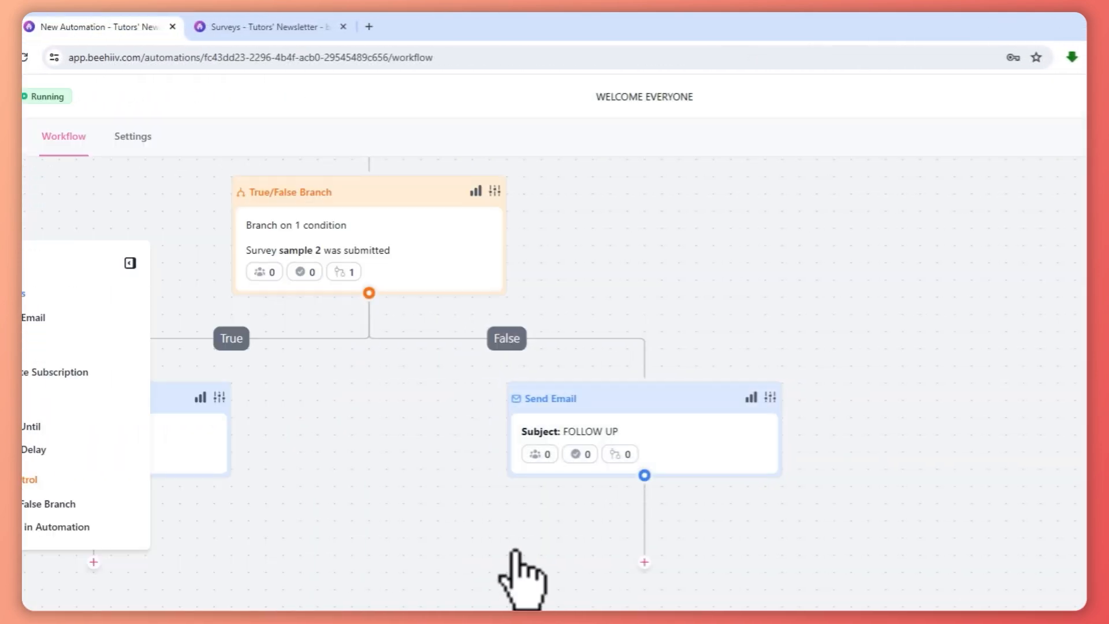
scroll(405, 429, down, 2)
scroll(404, 427, up, 10)
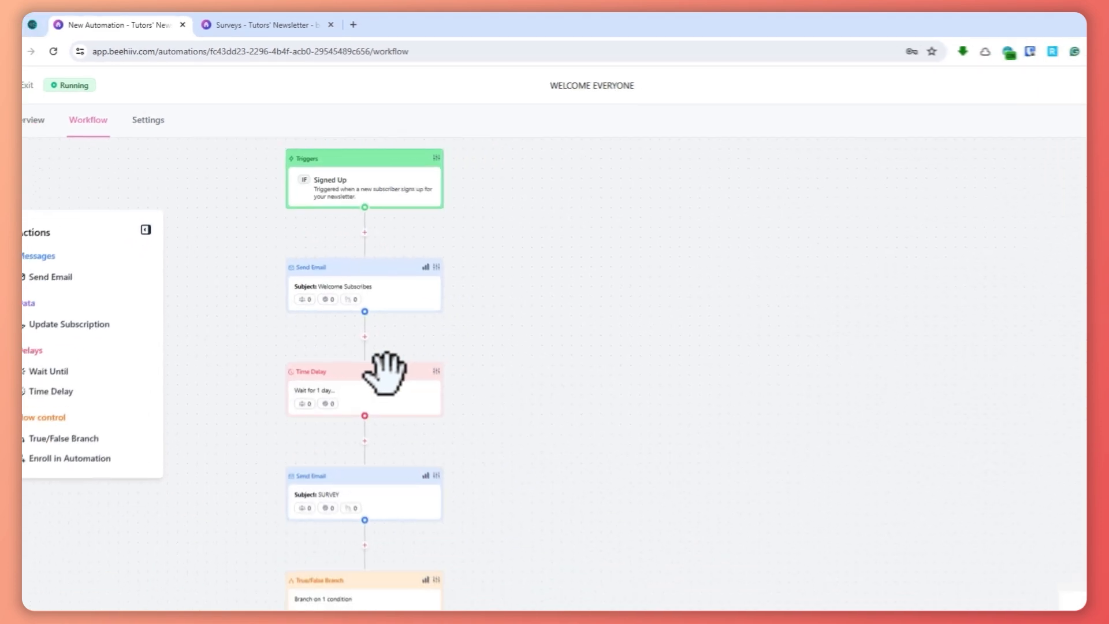
scroll(384, 373, down, 5)
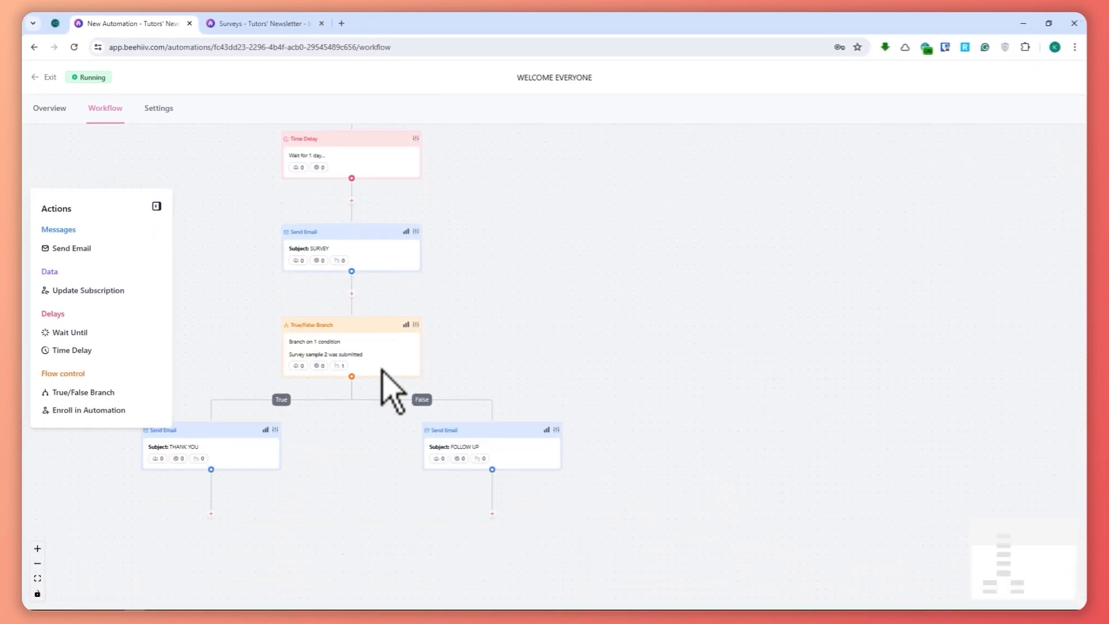
double_click(381, 371)
scroll(369, 405, down, 2)
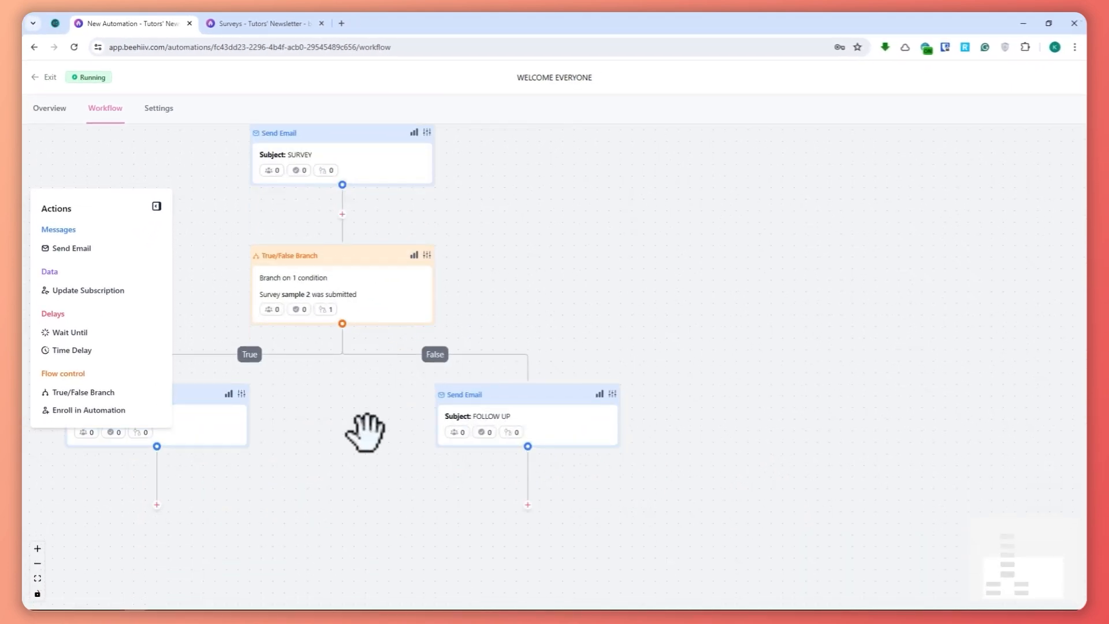